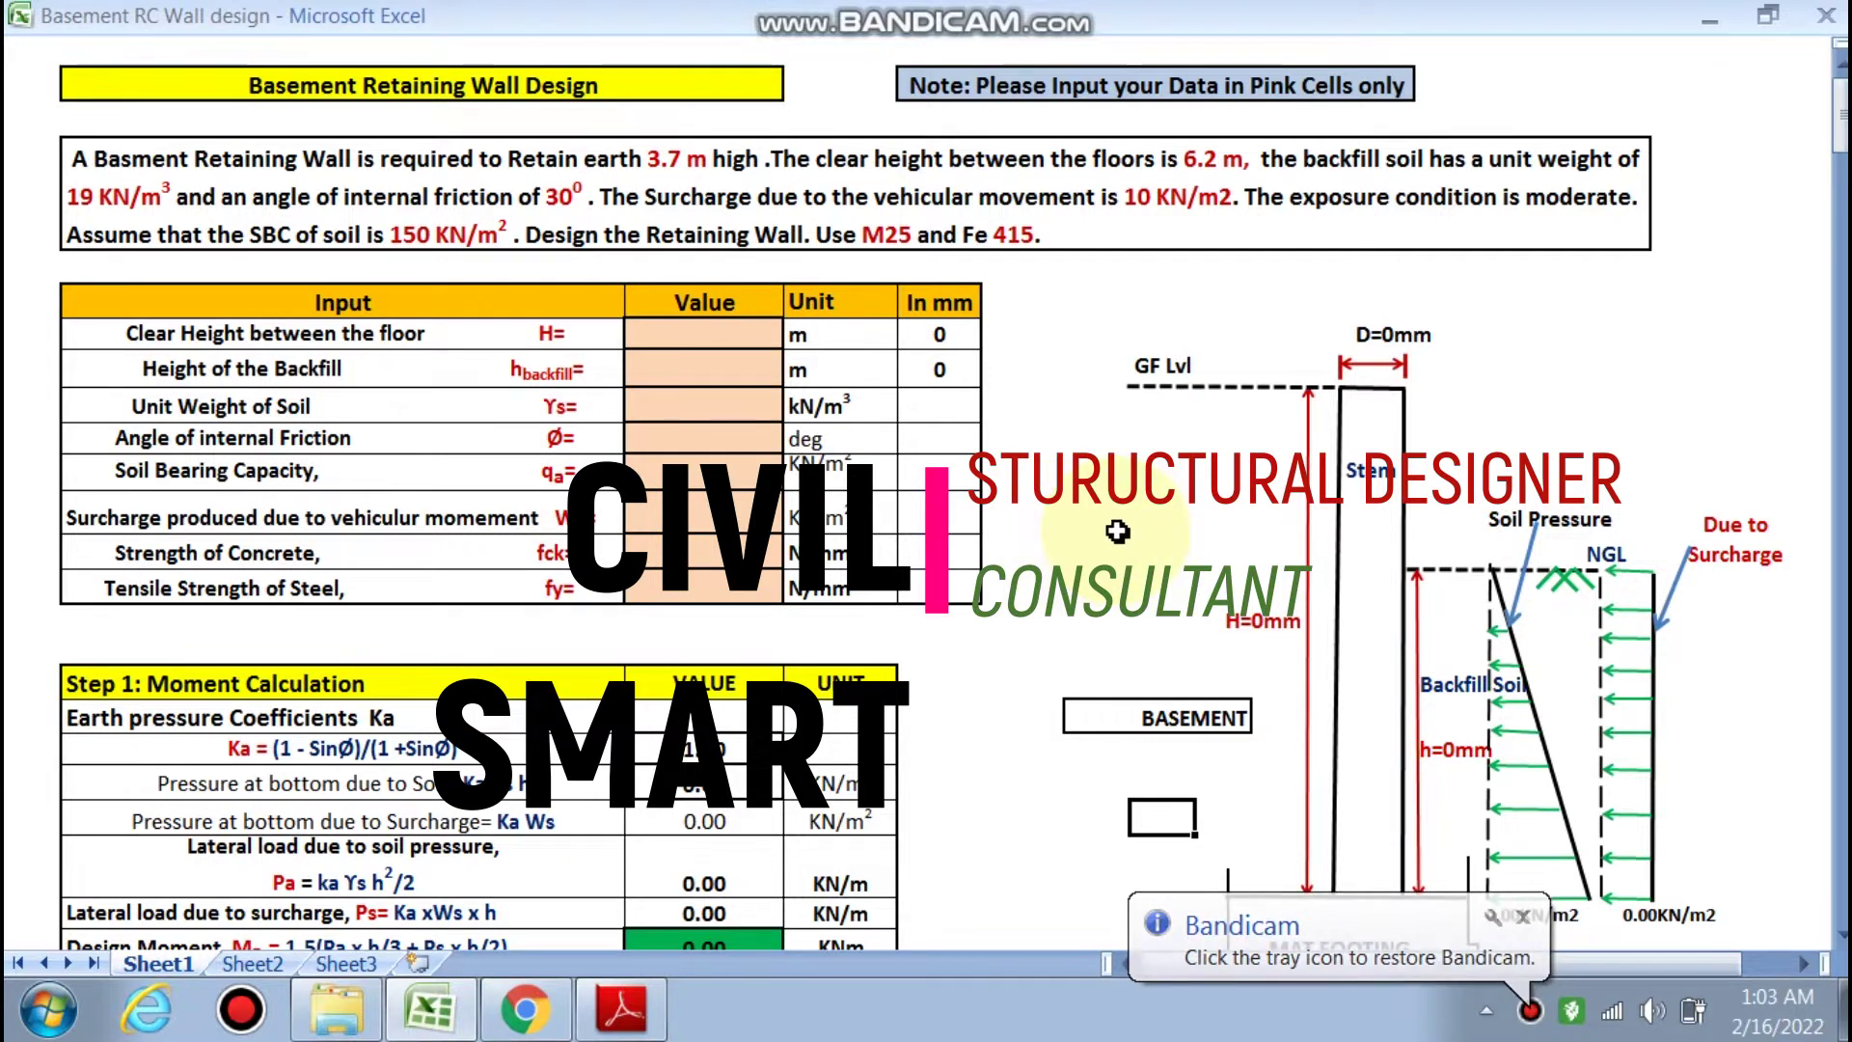
- Review the whole retaining wall sheet, from the input table through the moment, section, shear and deflection checks to the horizontal steel bars
scroll(1010, 525, down, 1)
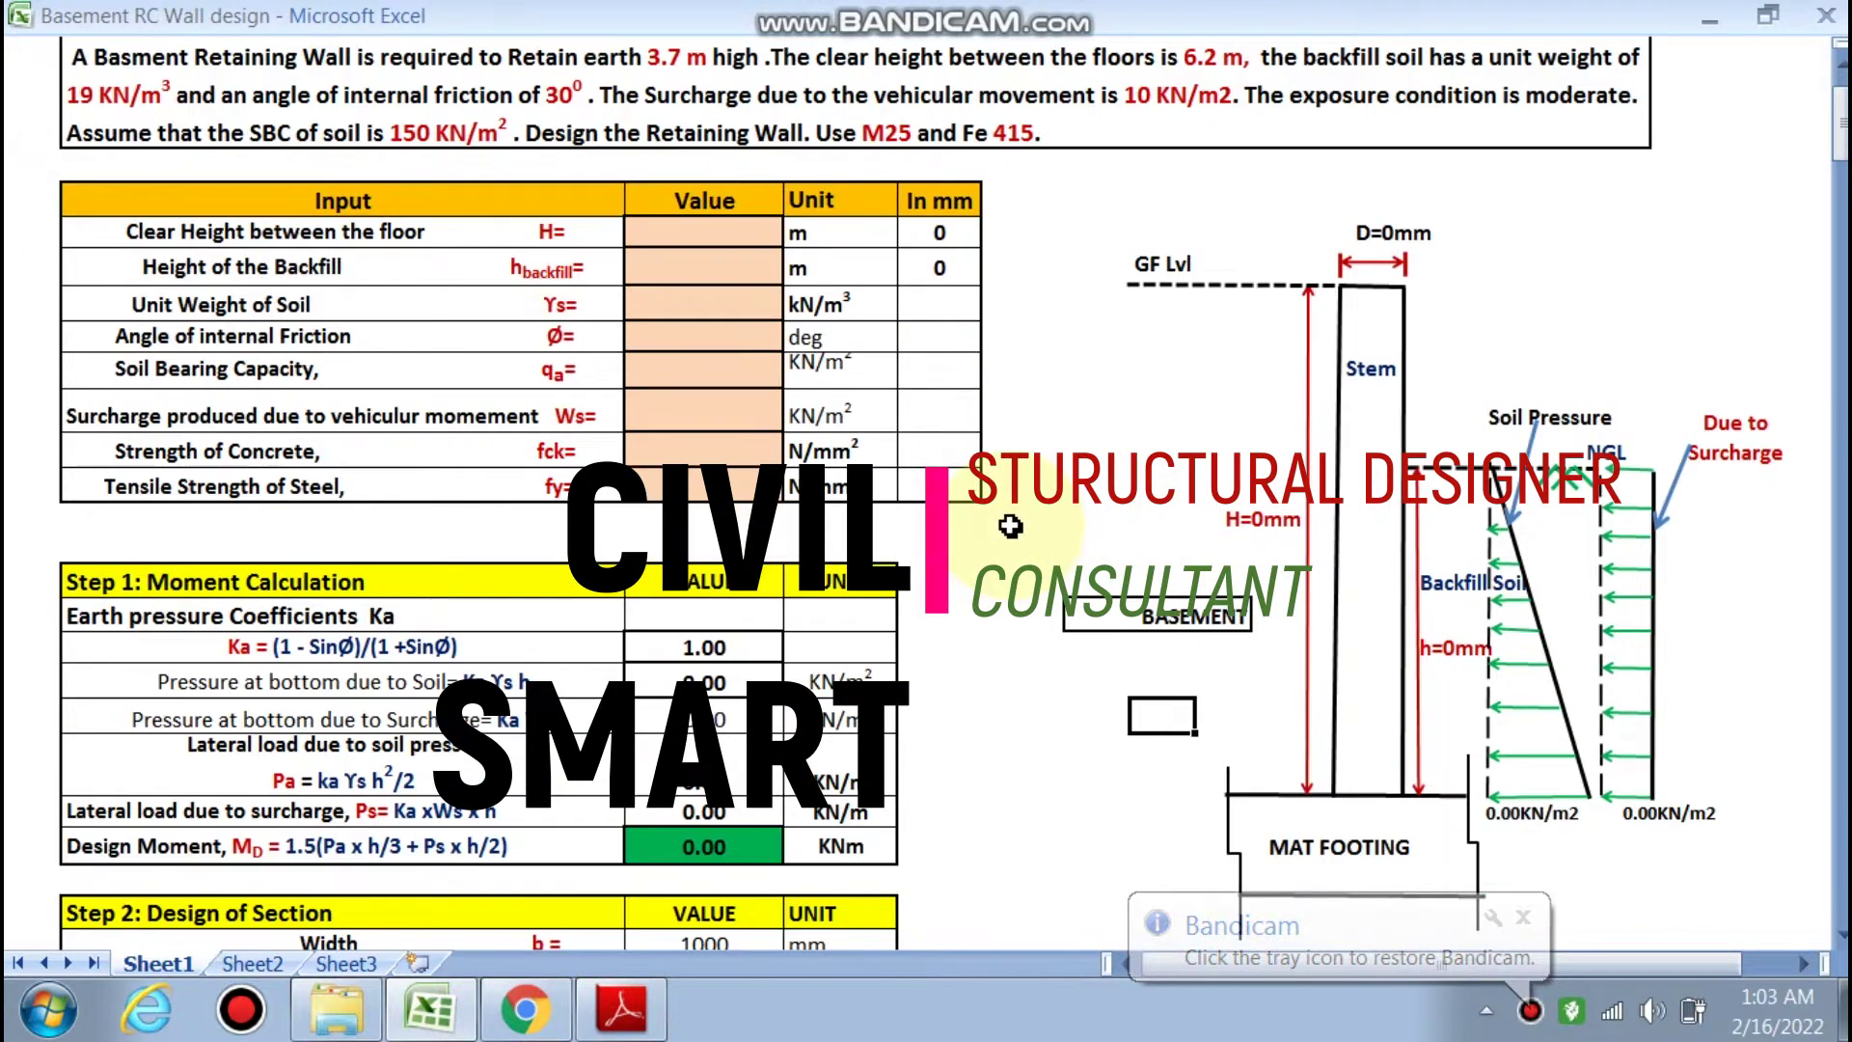
scroll(1010, 525, down, 2)
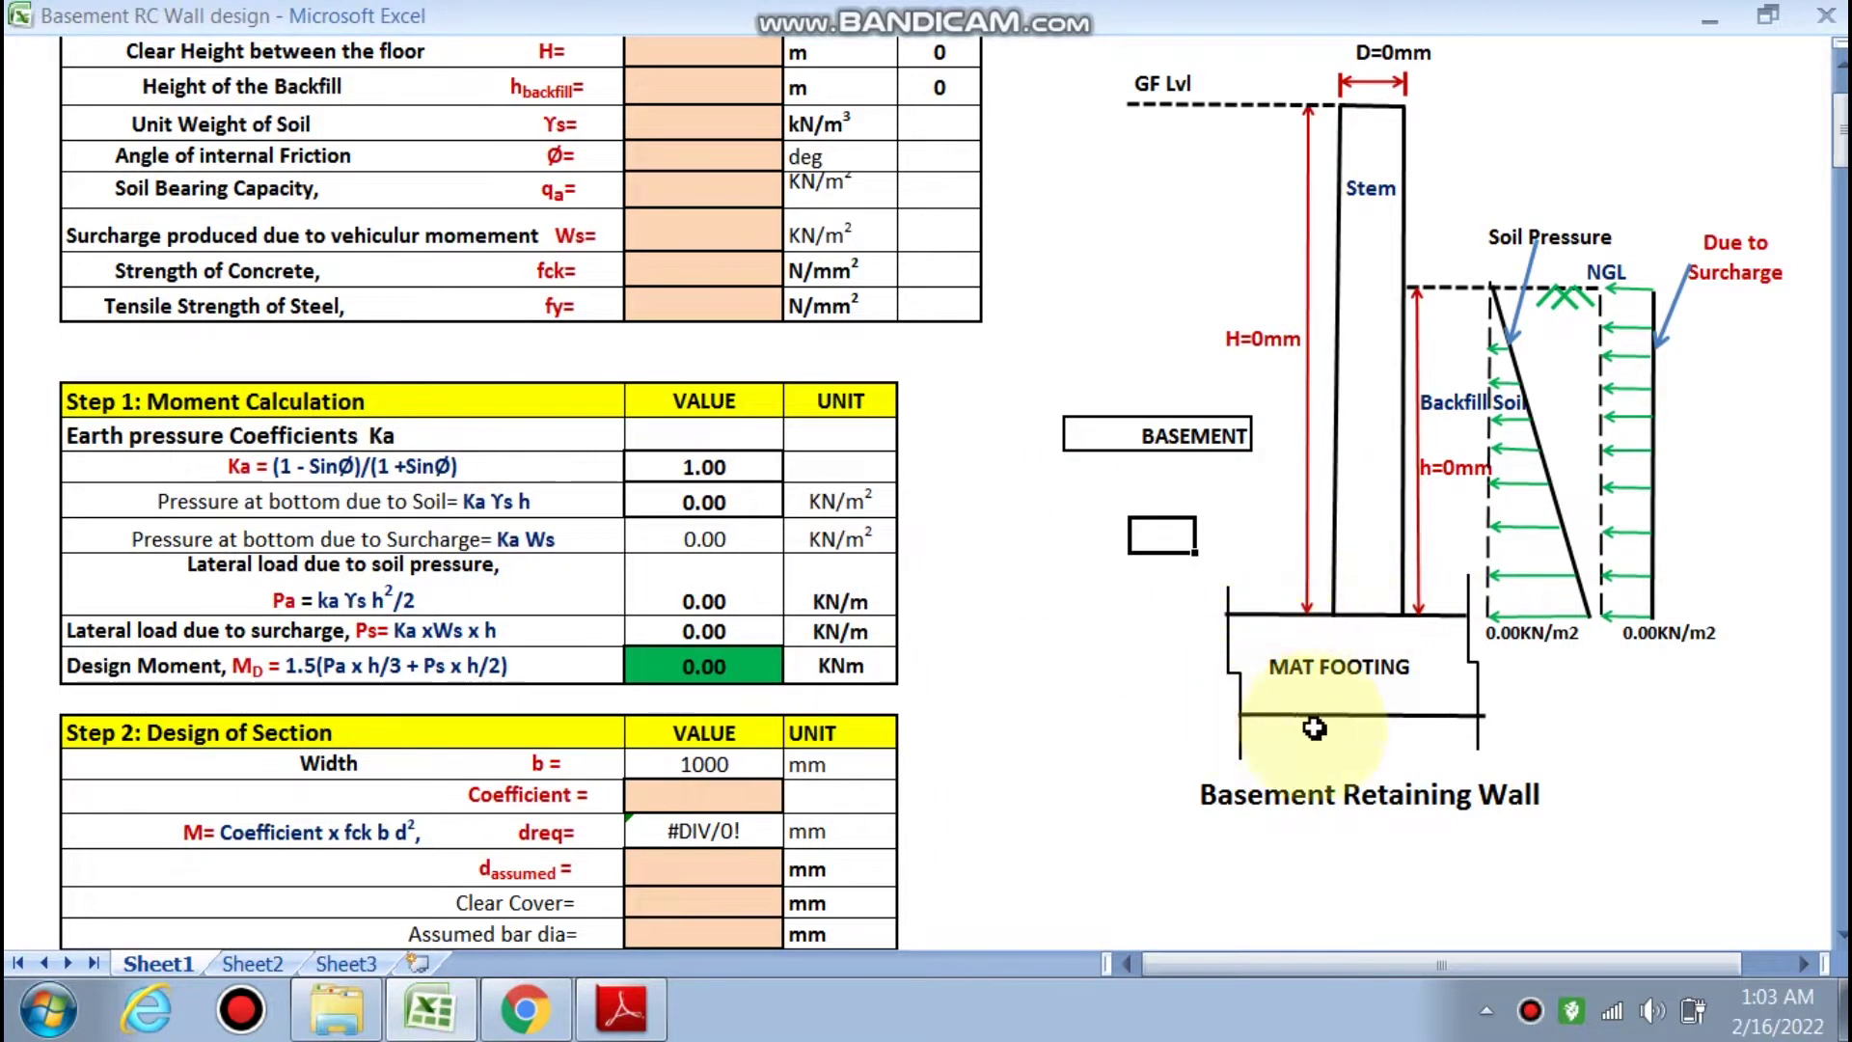
scroll(1026, 713, down, 1)
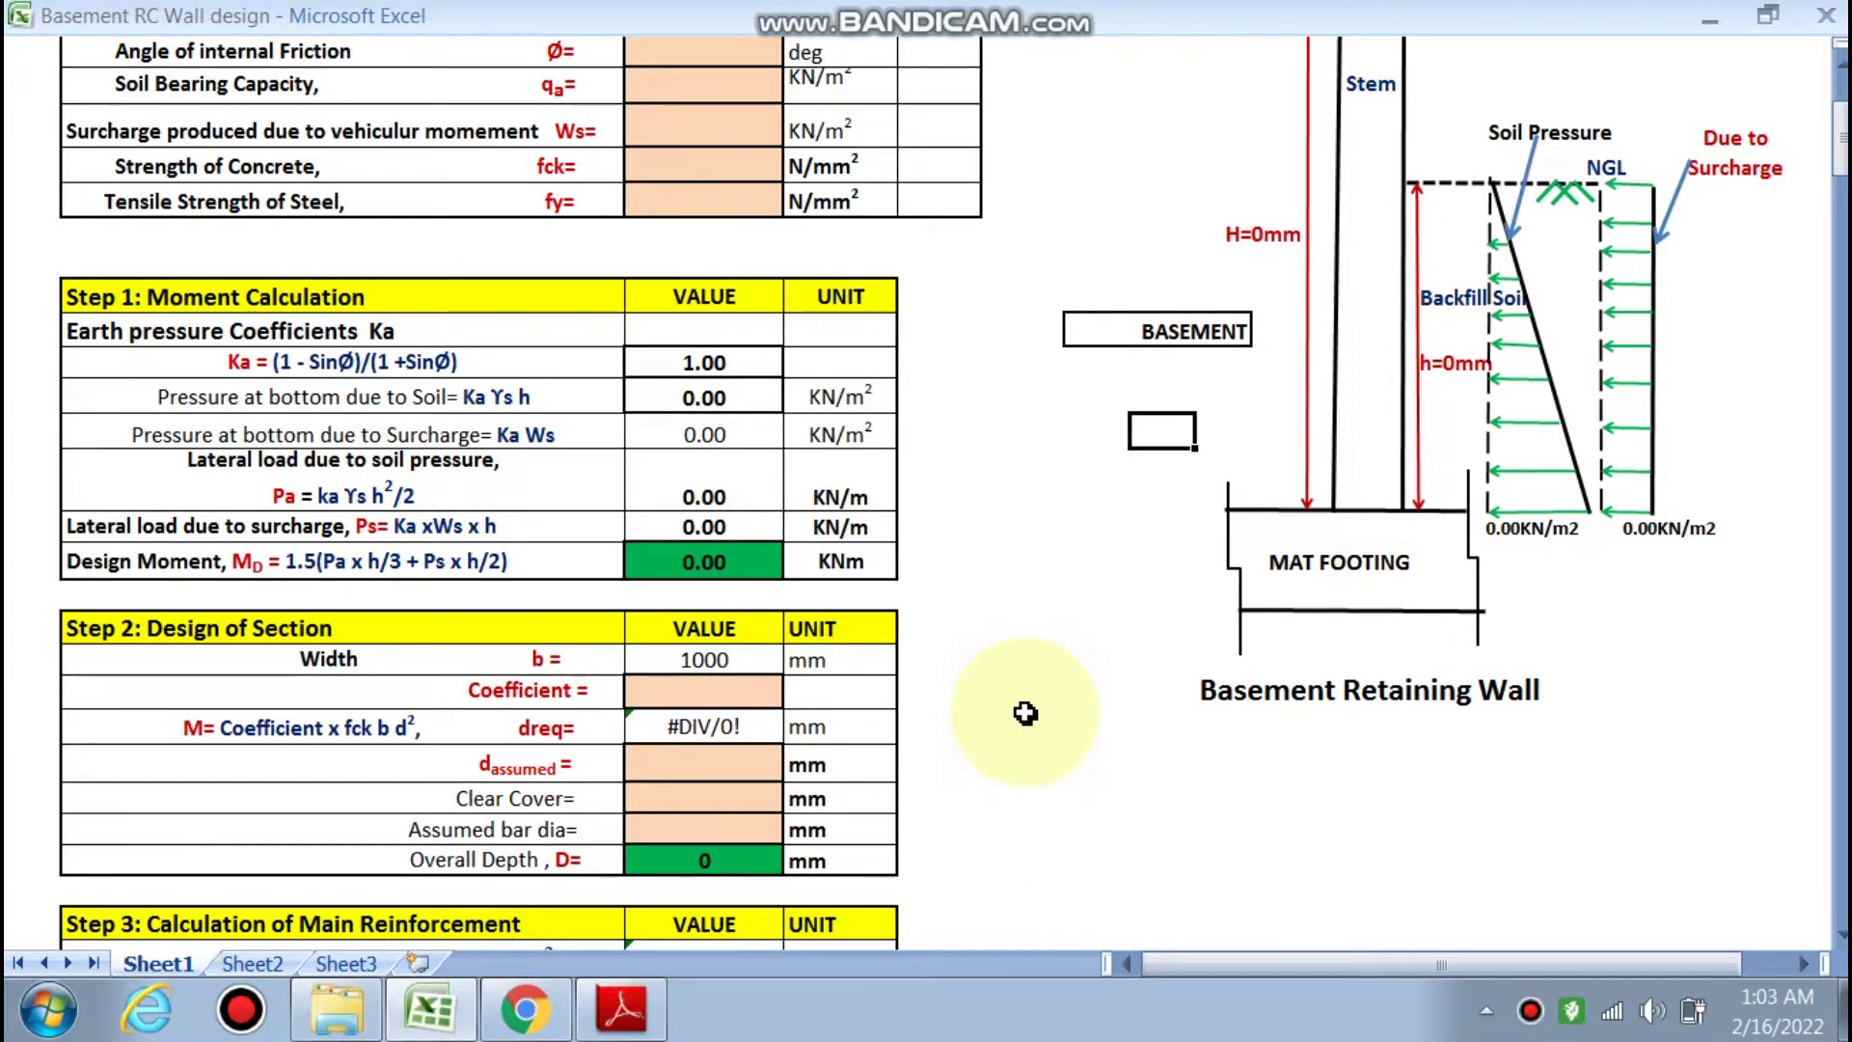
scroll(1026, 713, down, 2)
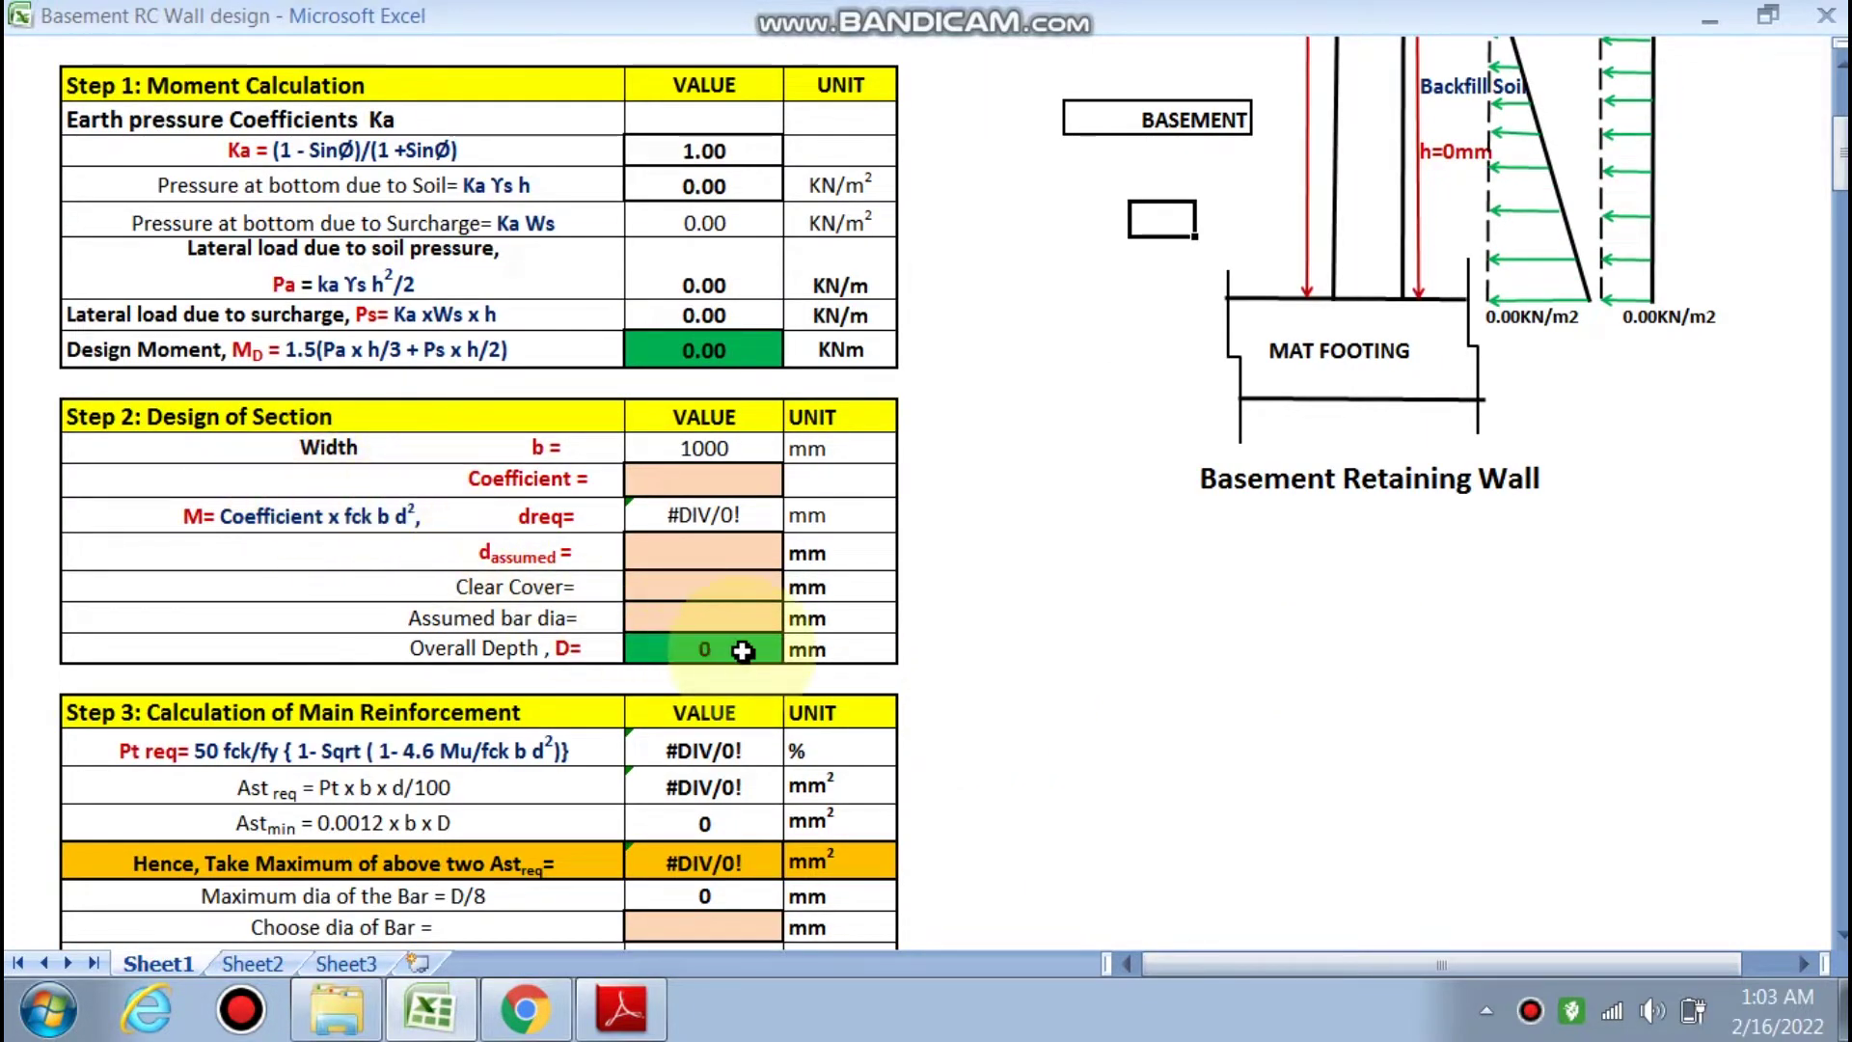
scroll(743, 651, down, 1)
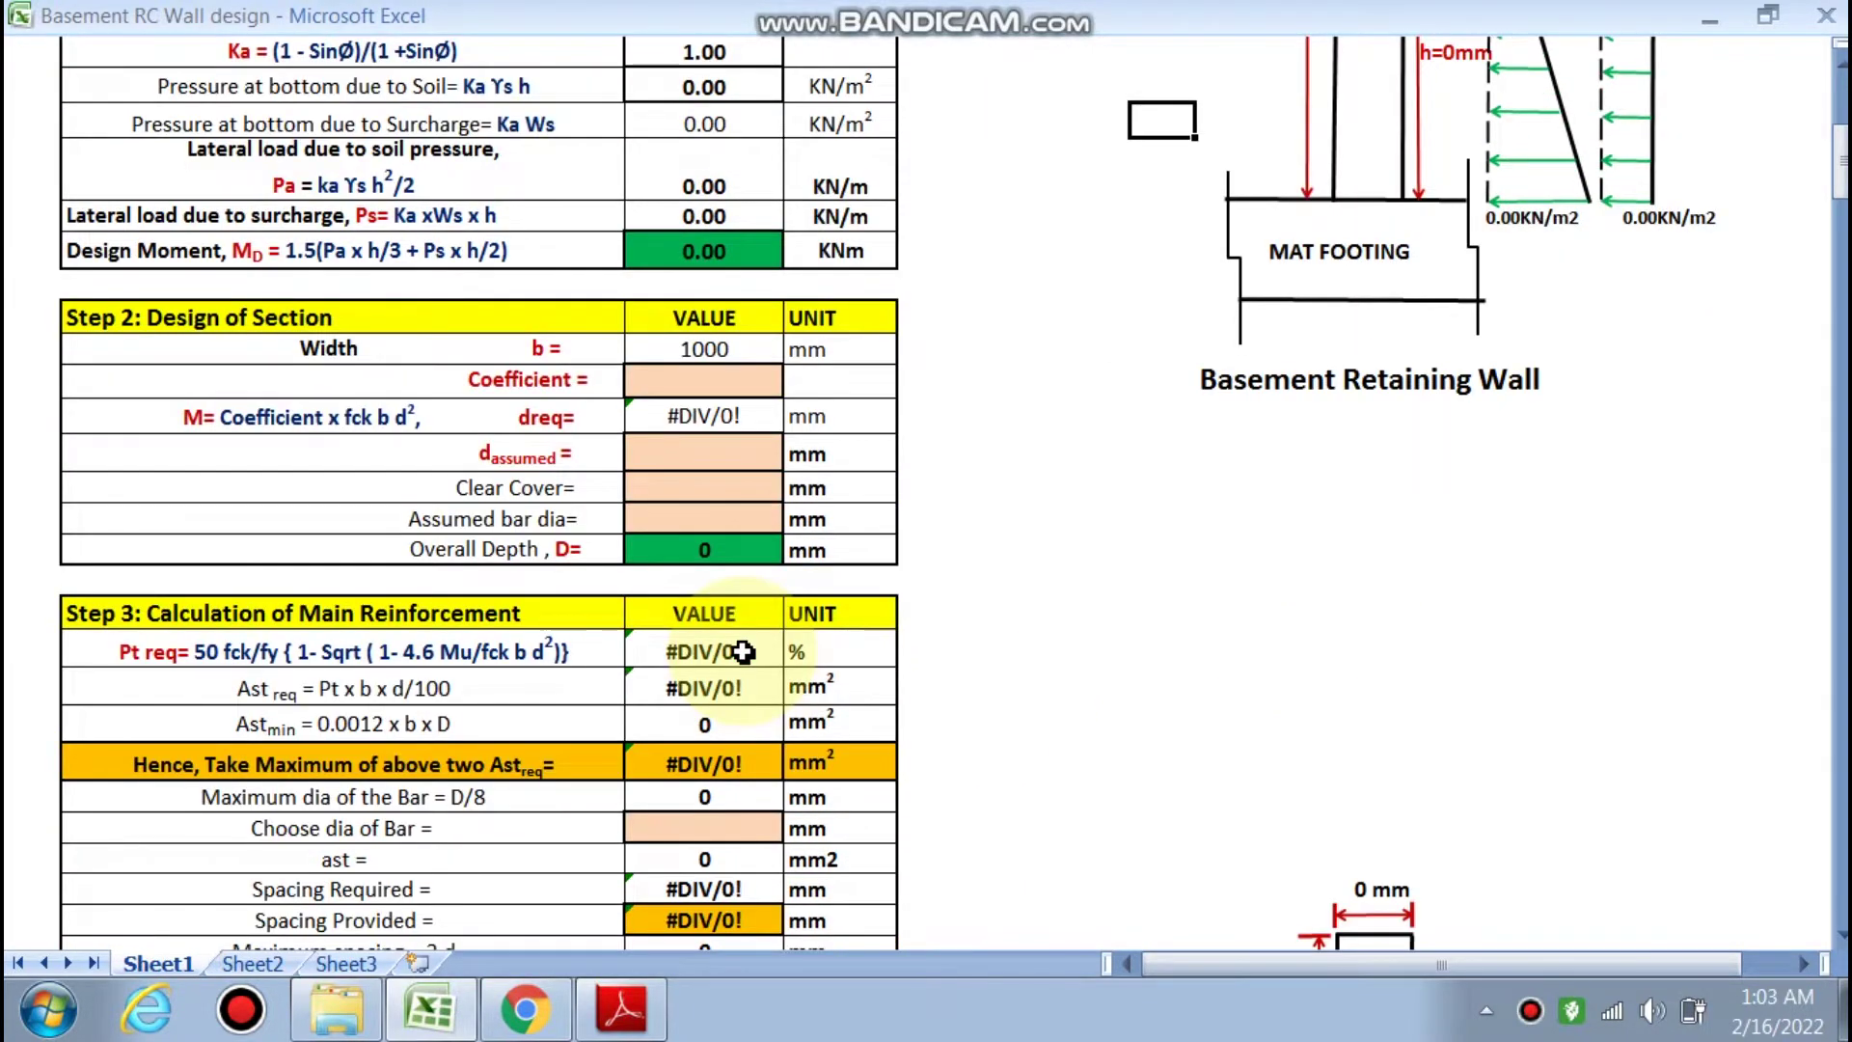
scroll(743, 651, down, 3)
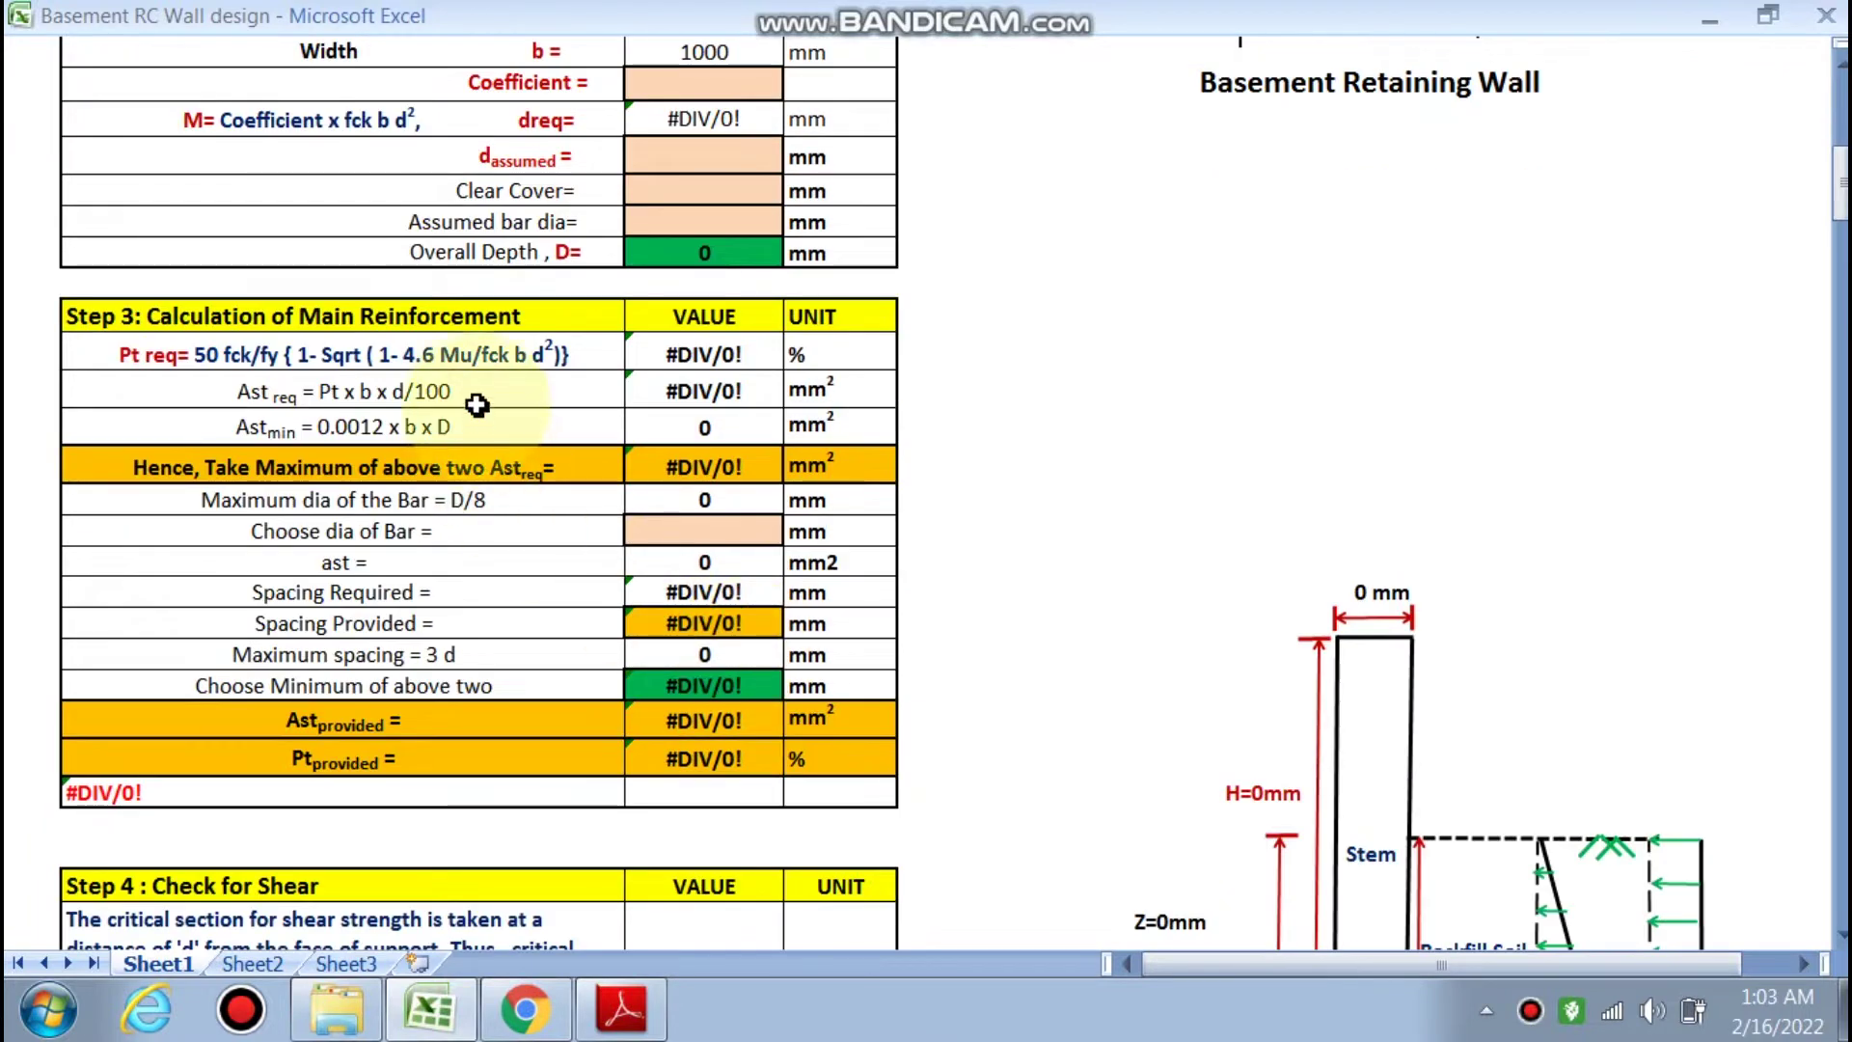
scroll(615, 554, down, 1)
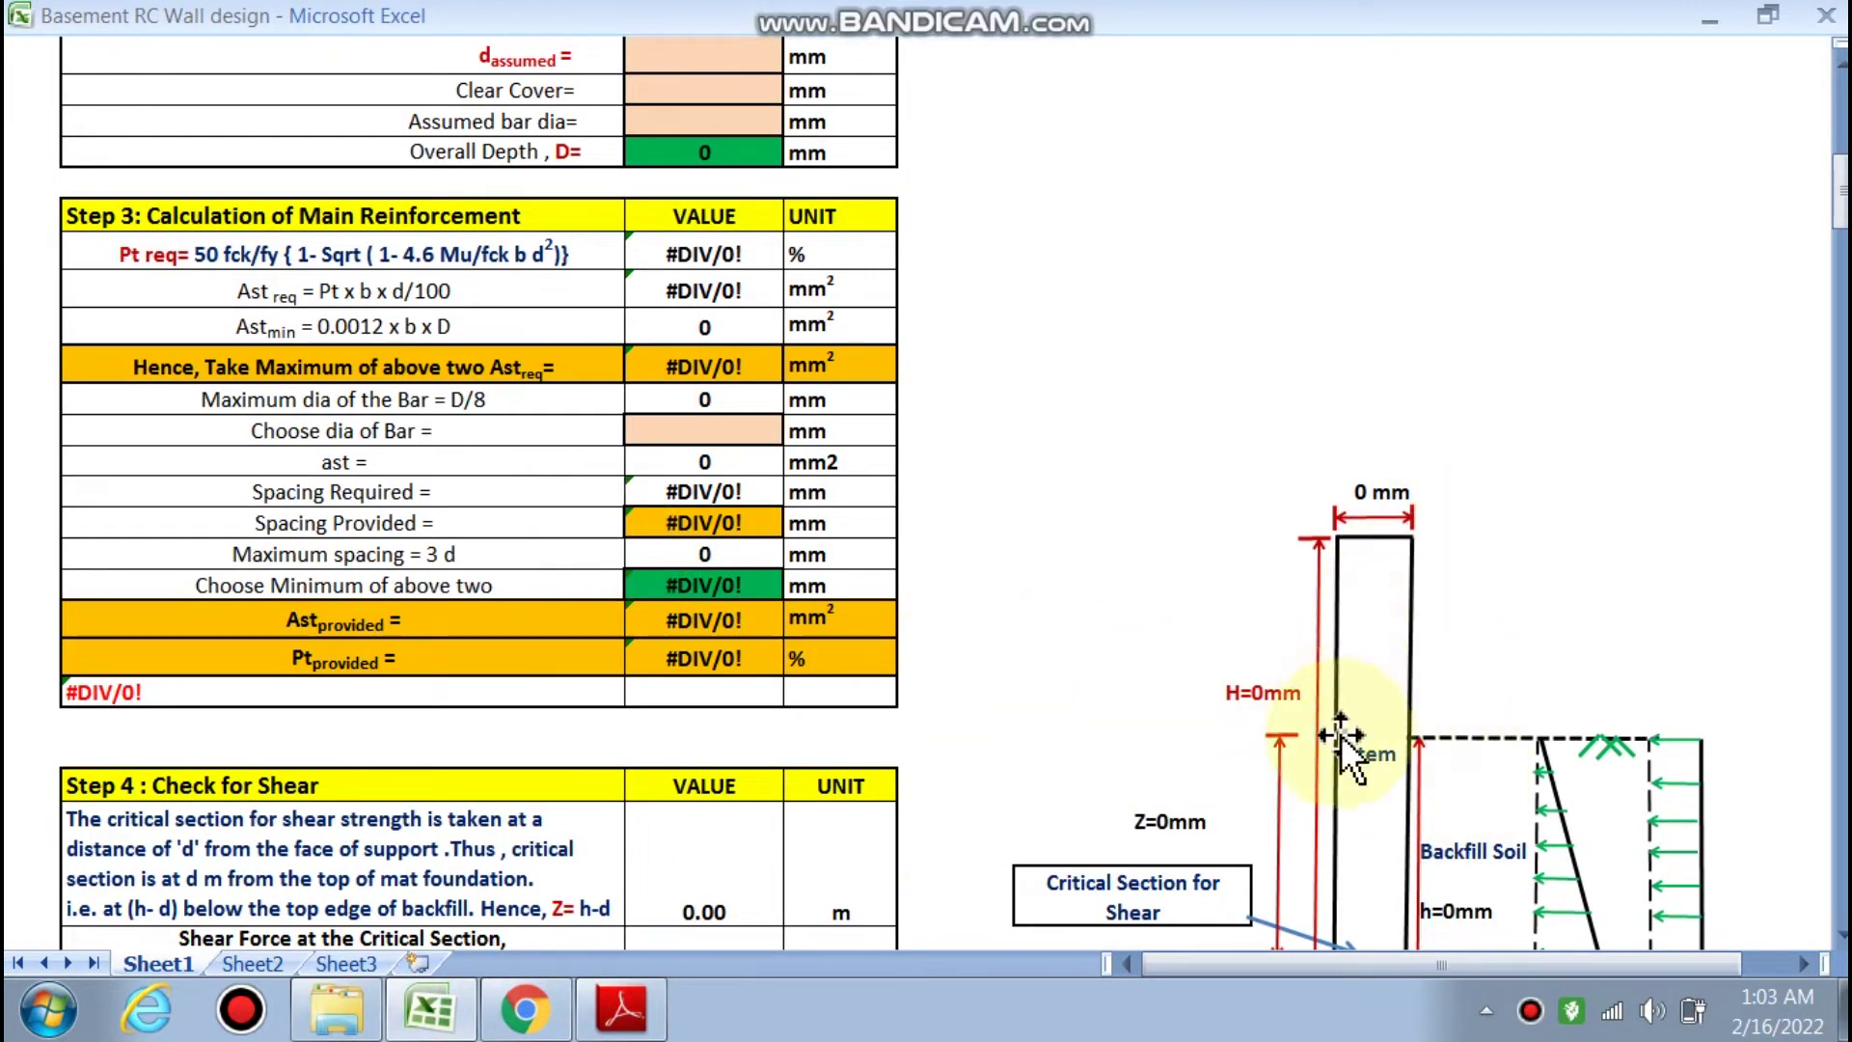
scroll(1292, 703, down, 2)
scroll(1123, 669, down, 1)
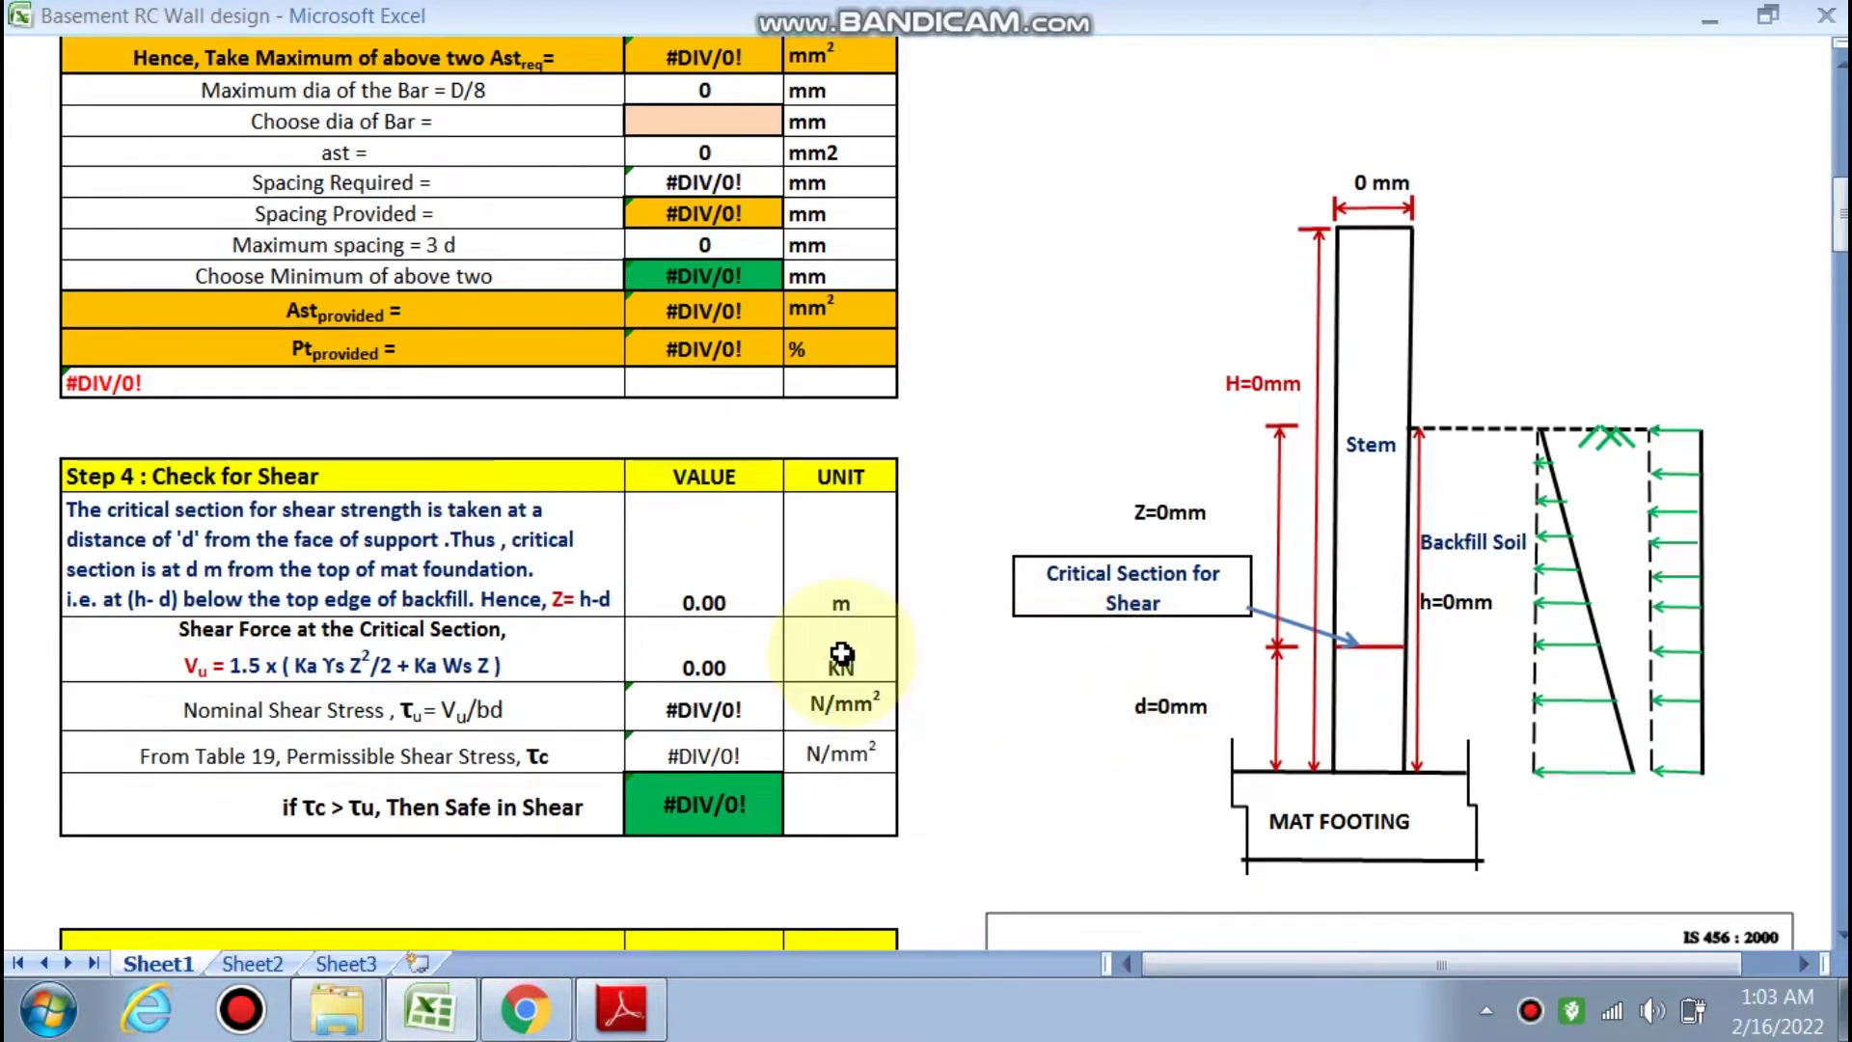
scroll(645, 593, down, 3)
scroll(645, 593, down, 5)
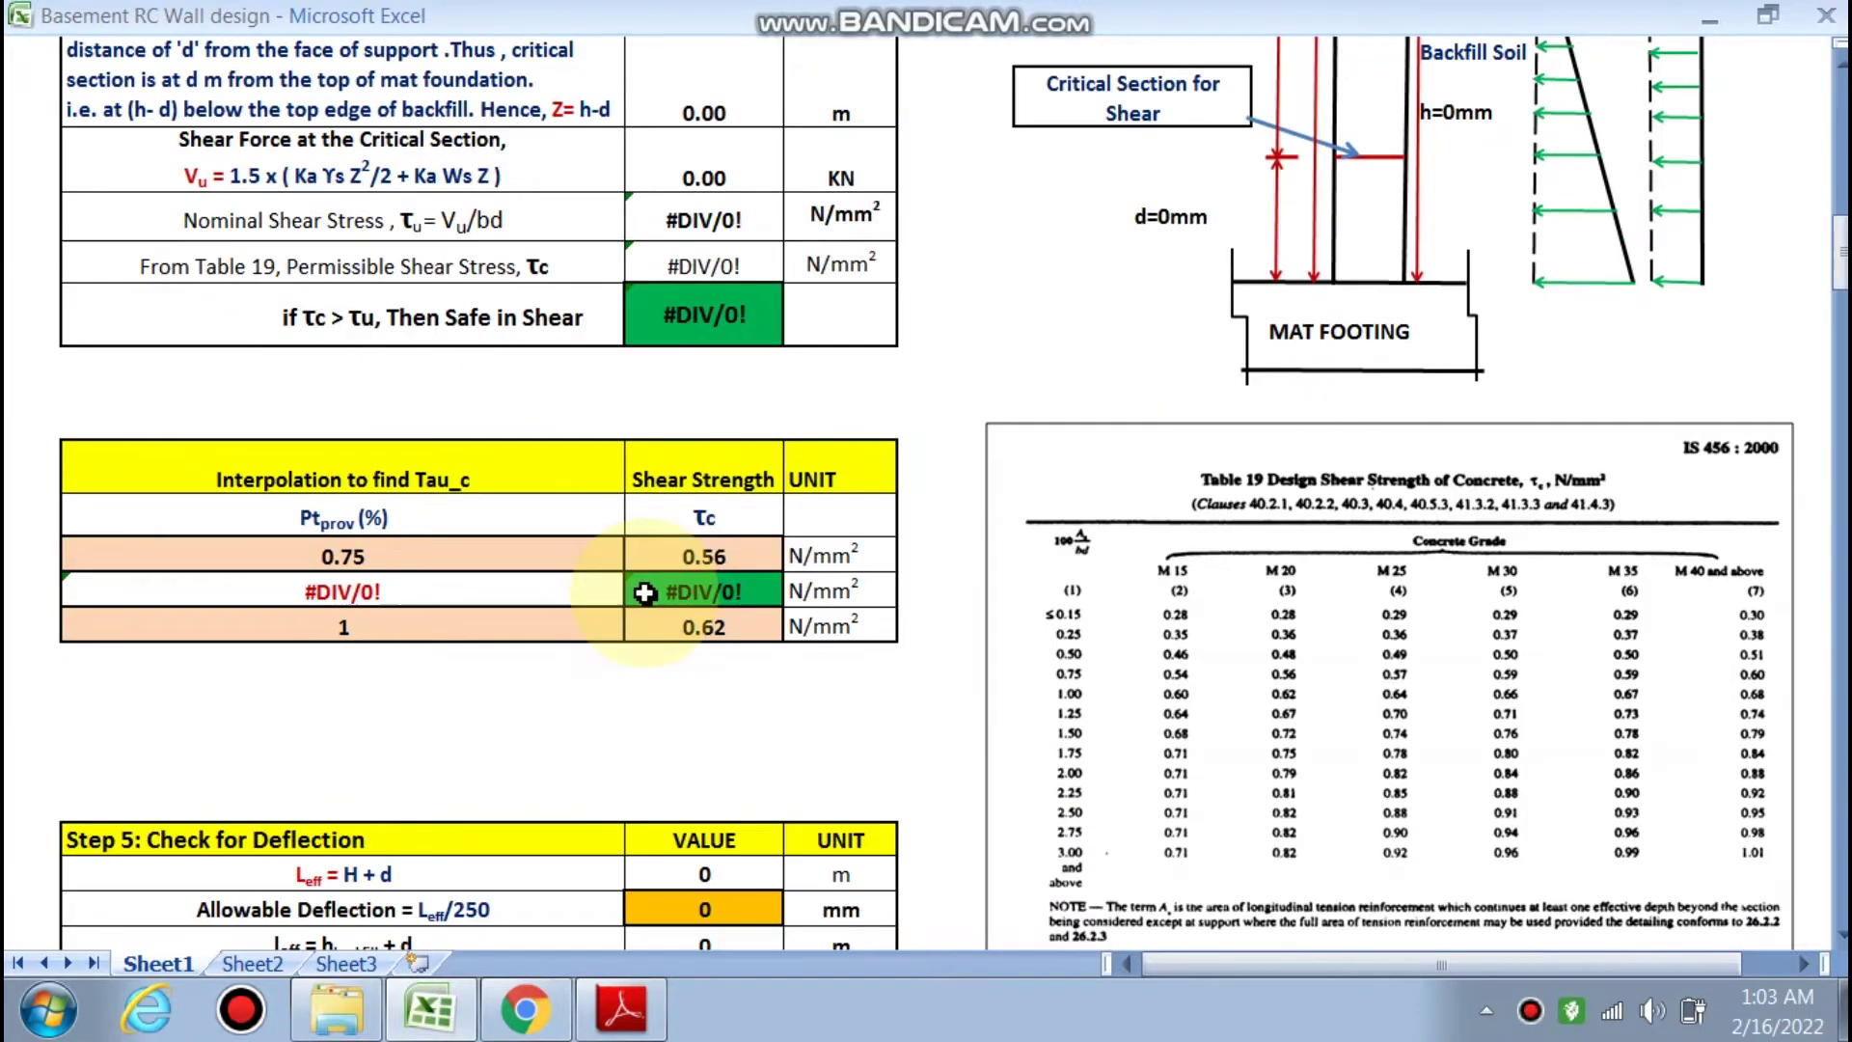
scroll(603, 591, down, 4)
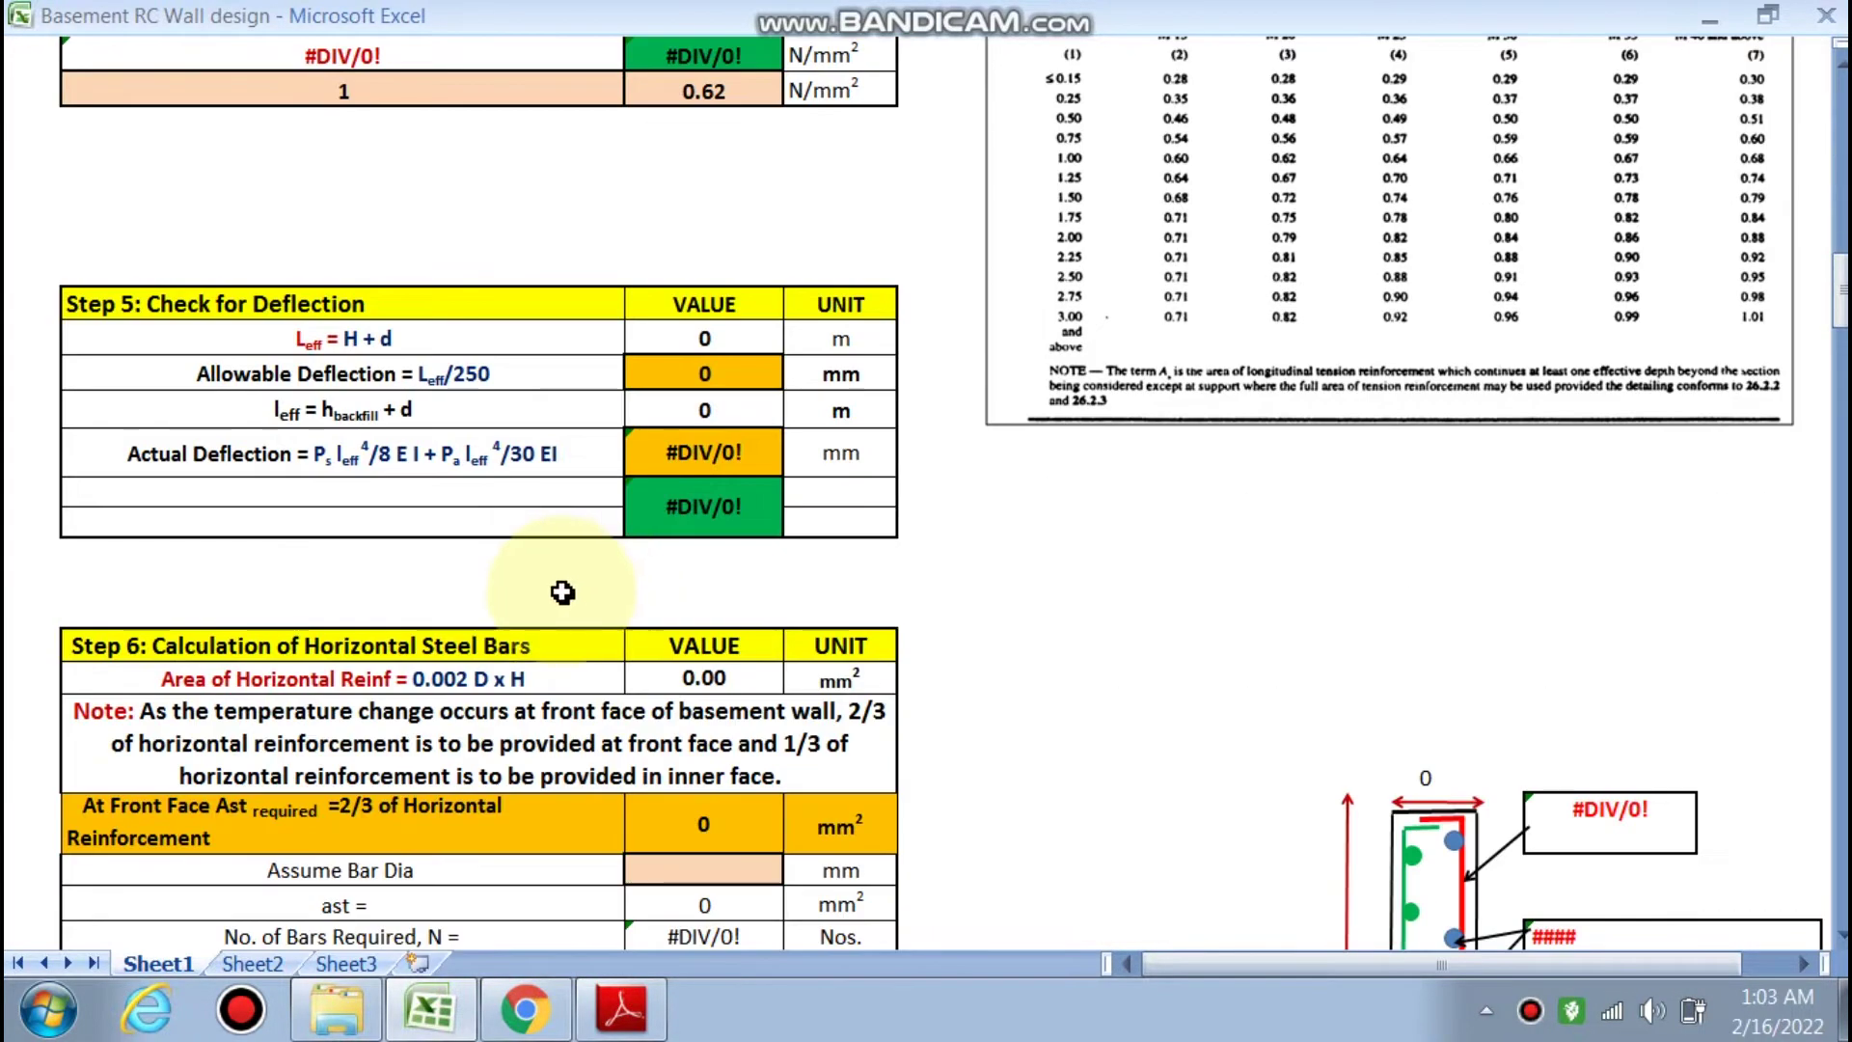
scroll(482, 542, down, 2)
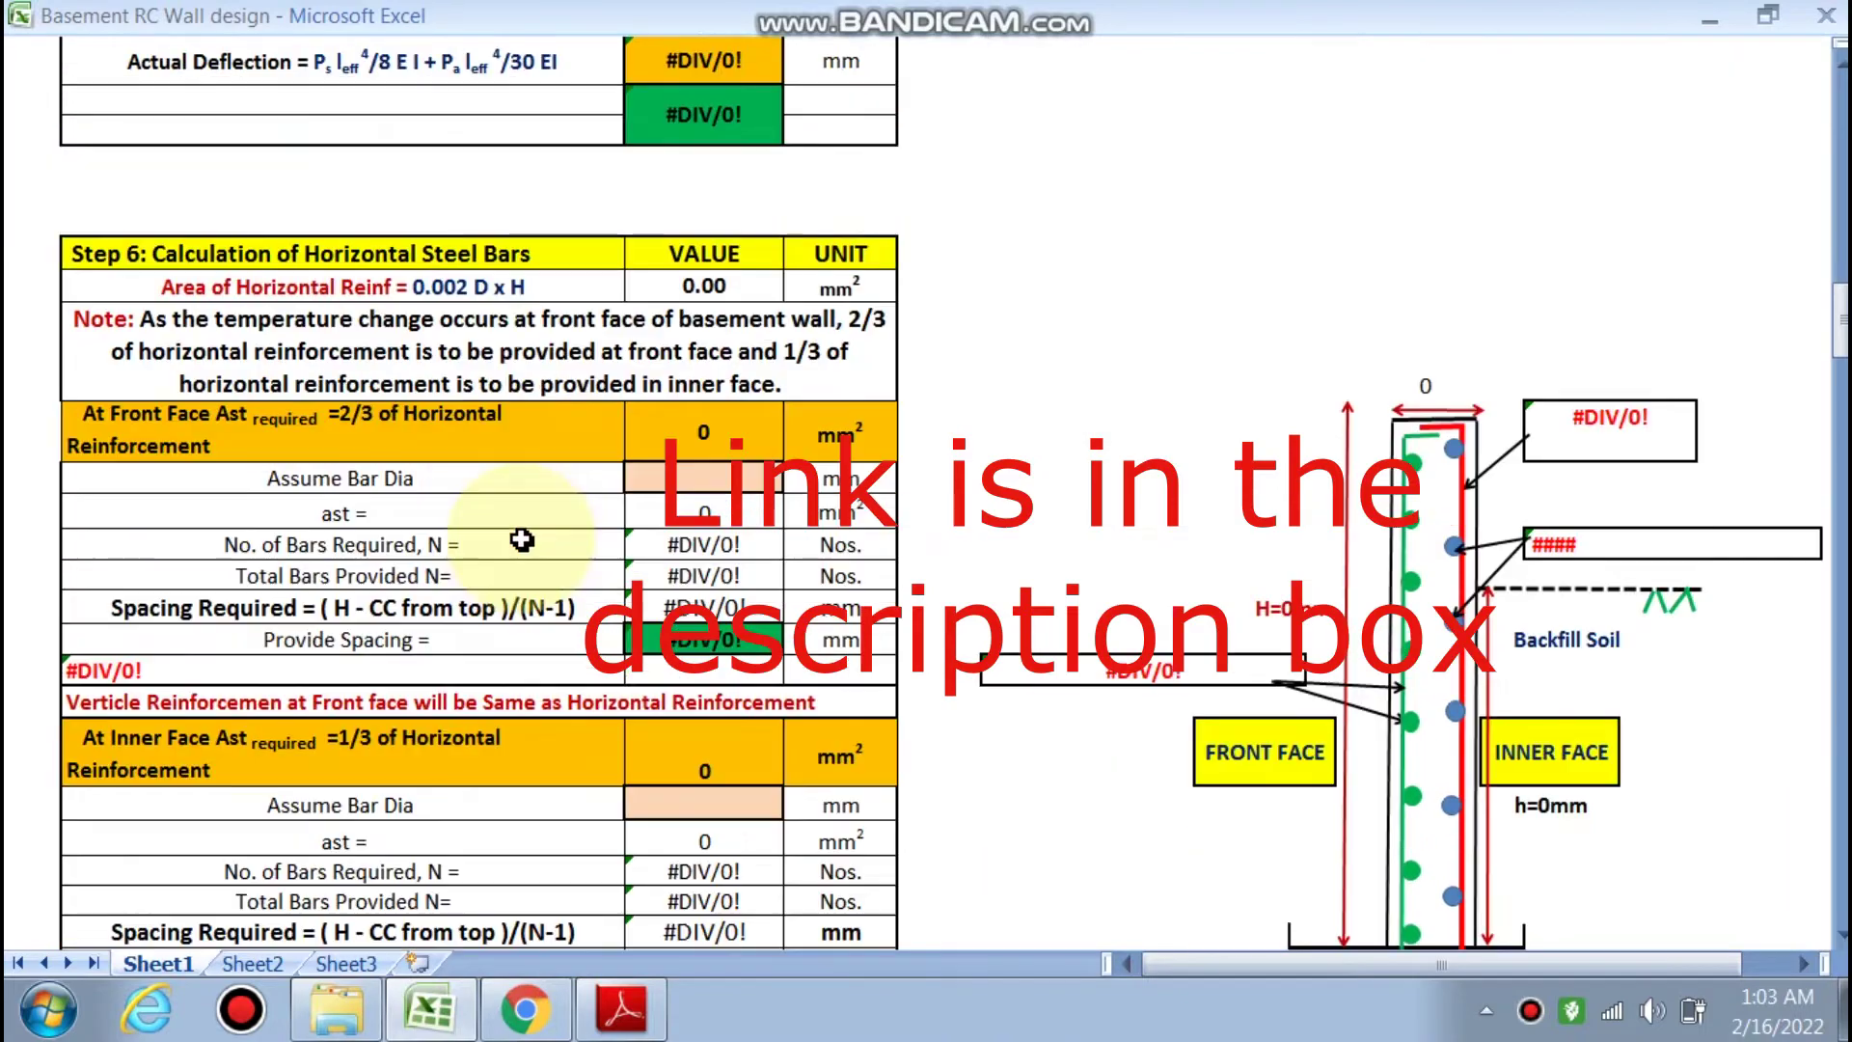
scroll(537, 542, down, 3)
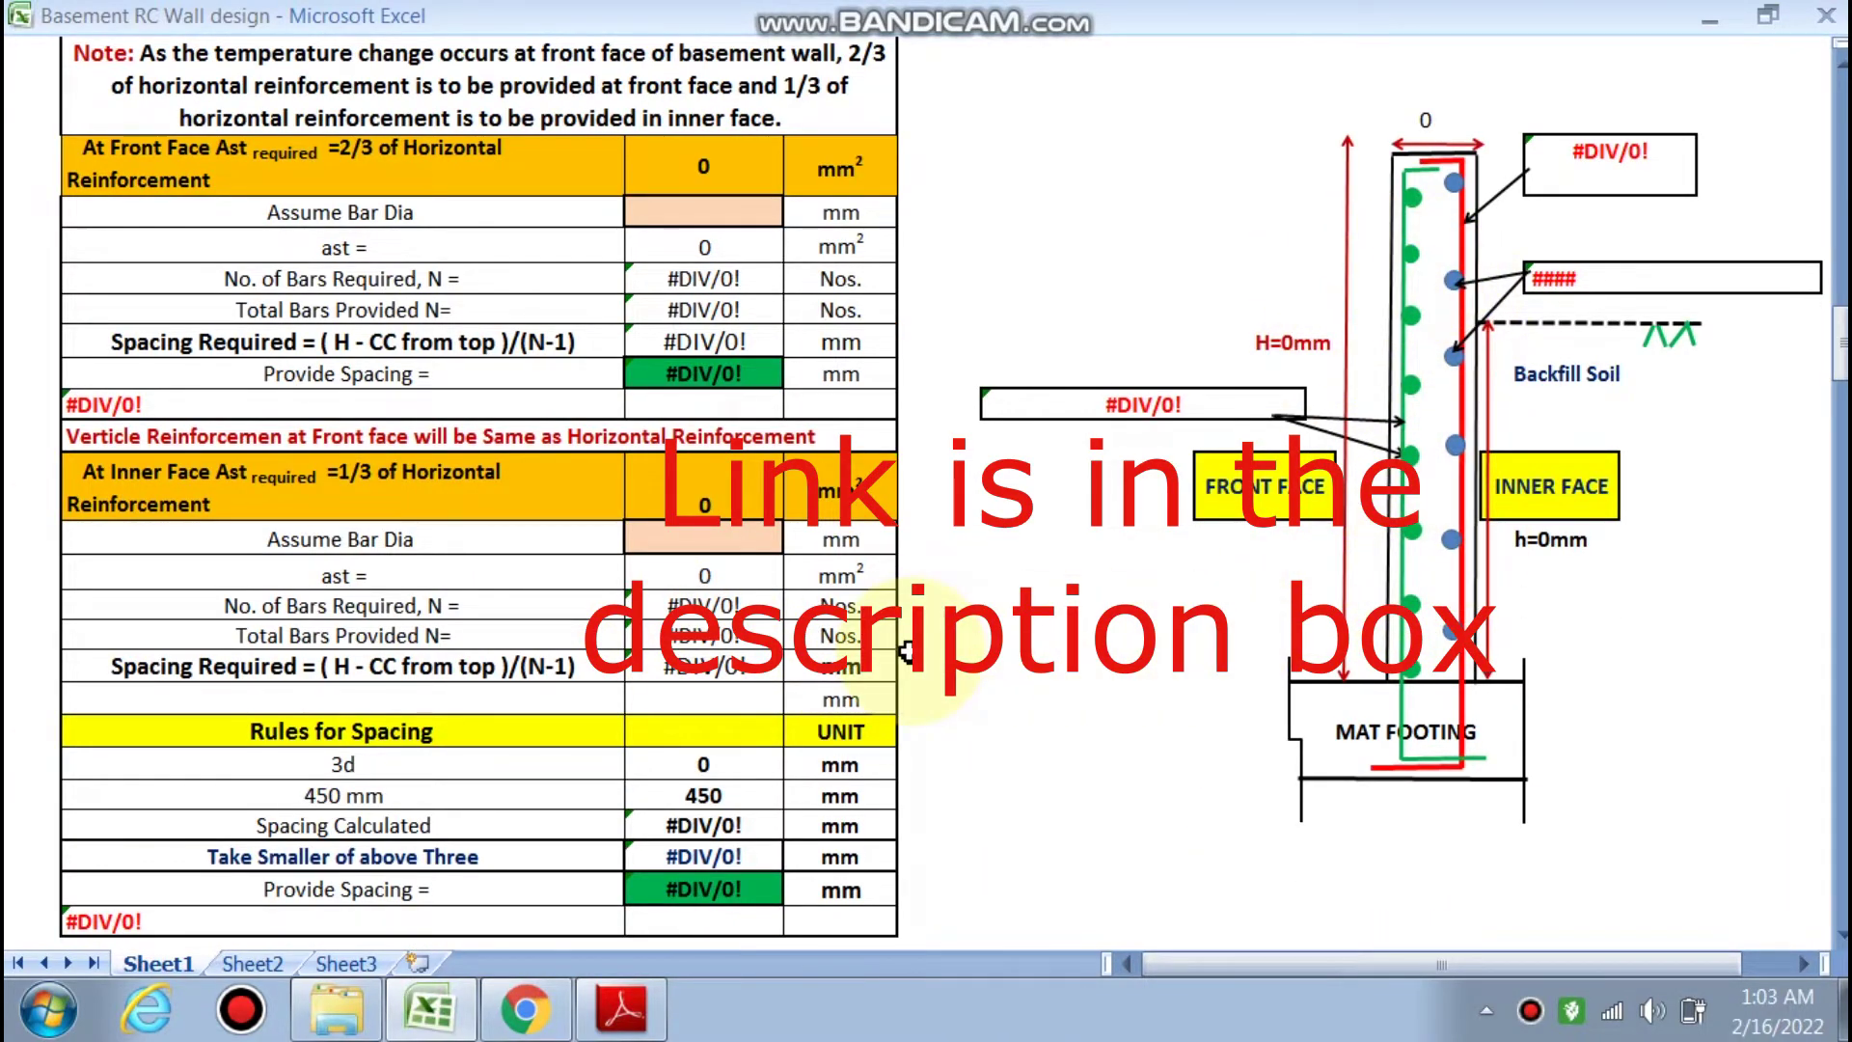
scroll(910, 653, up, 10)
scroll(909, 653, up, 15)
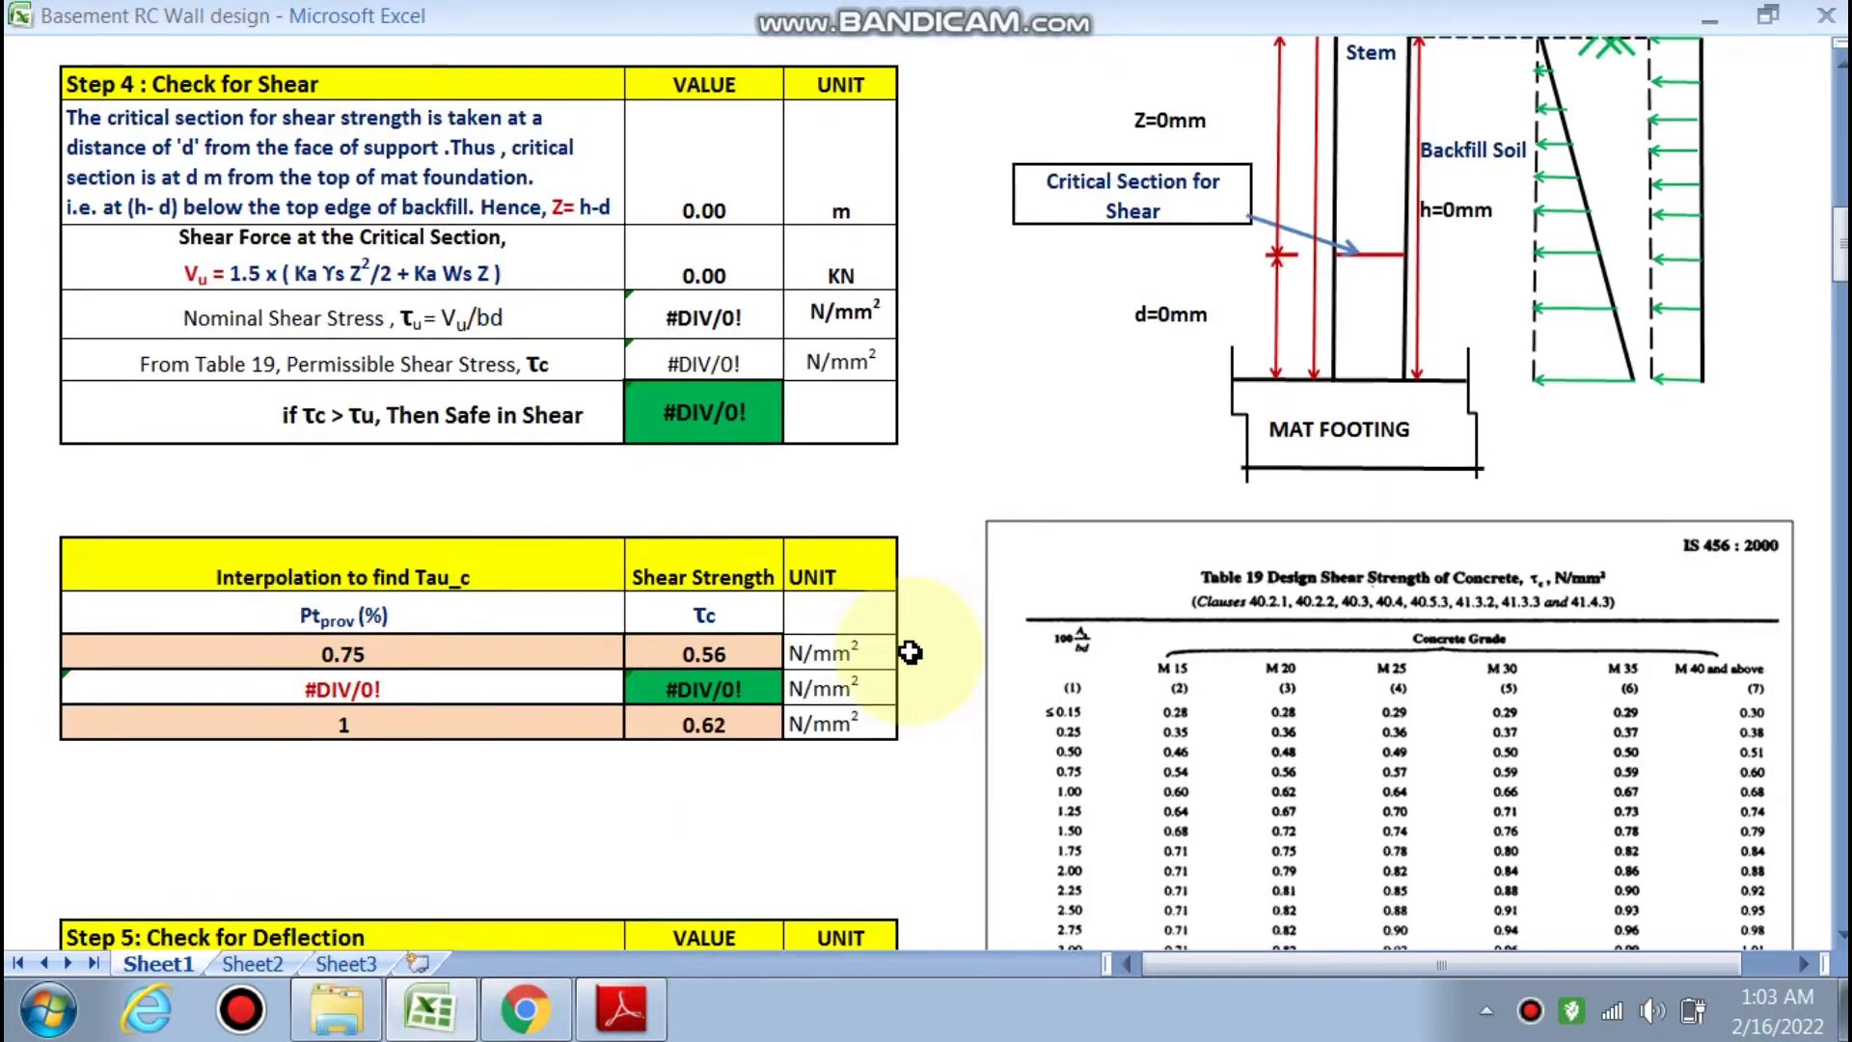
scroll(910, 654, up, 5)
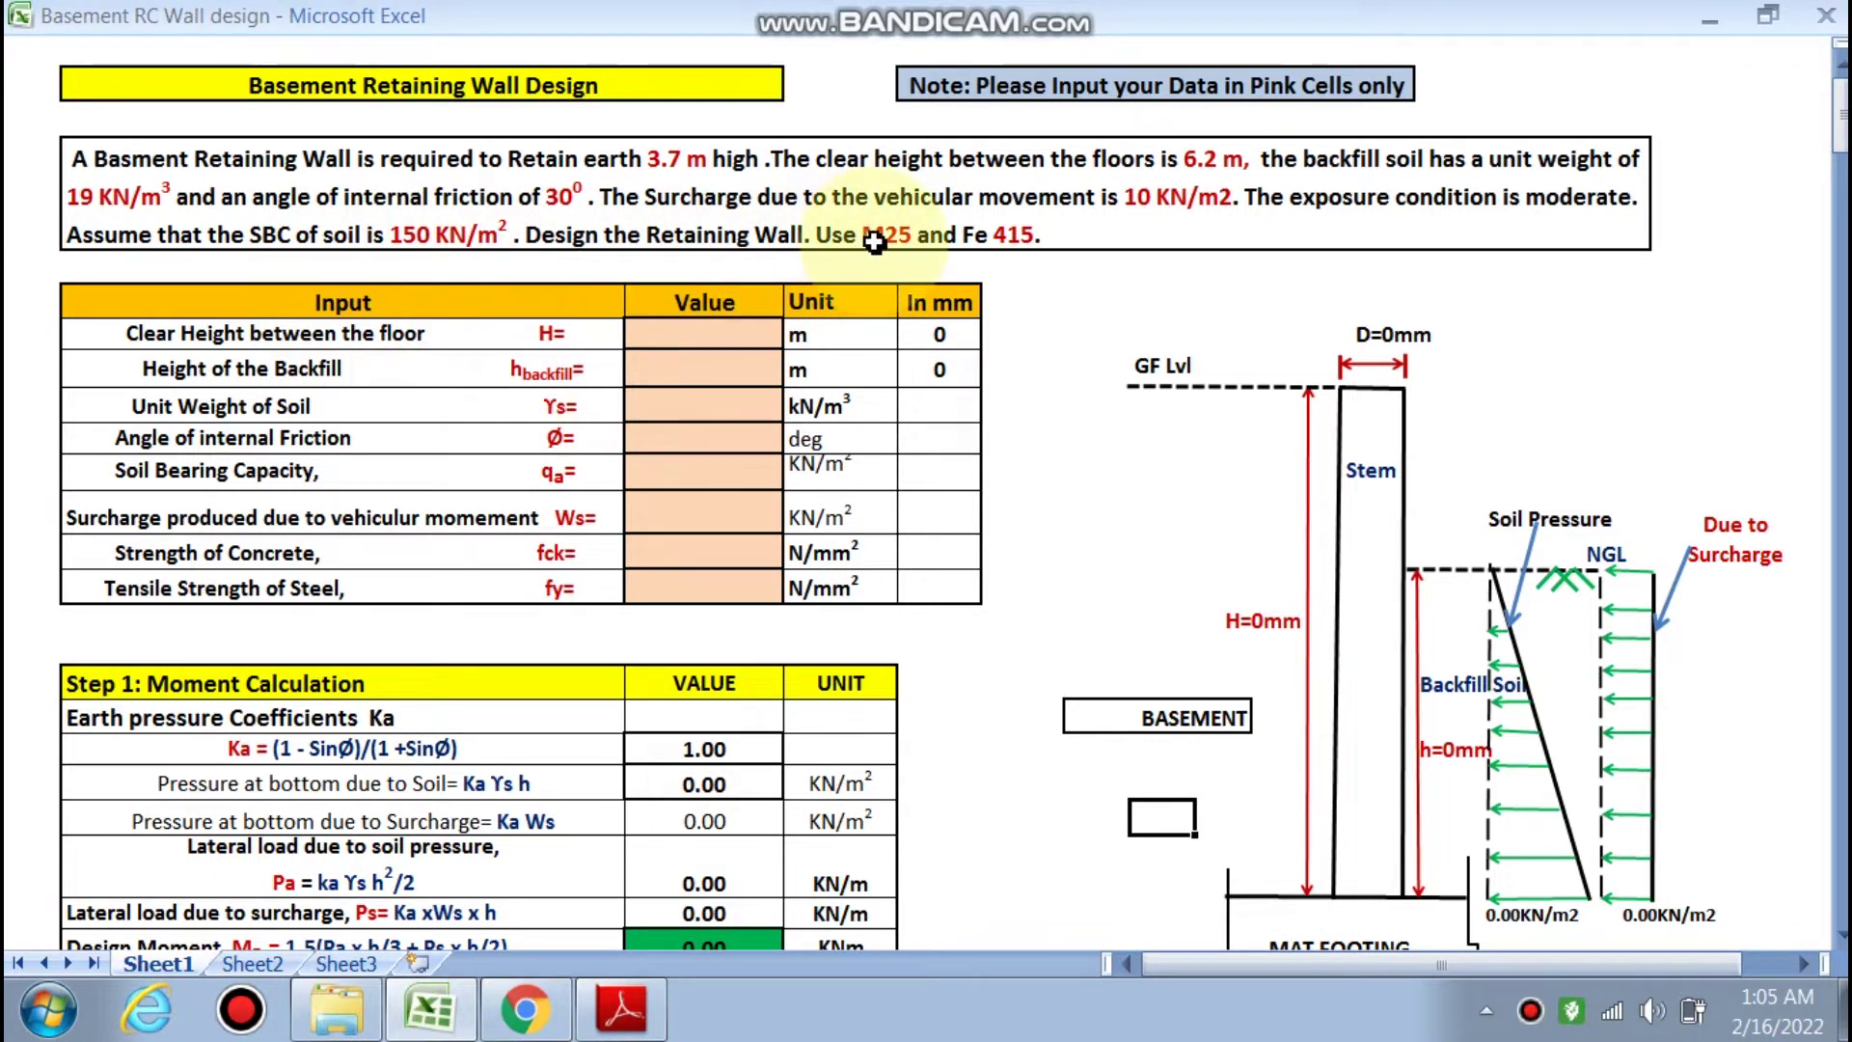
- Enter a clear height between floors of 6.2 m and a backfill height of 3.7 m in the input table
click(744, 336)
scroll(903, 605, down, 1)
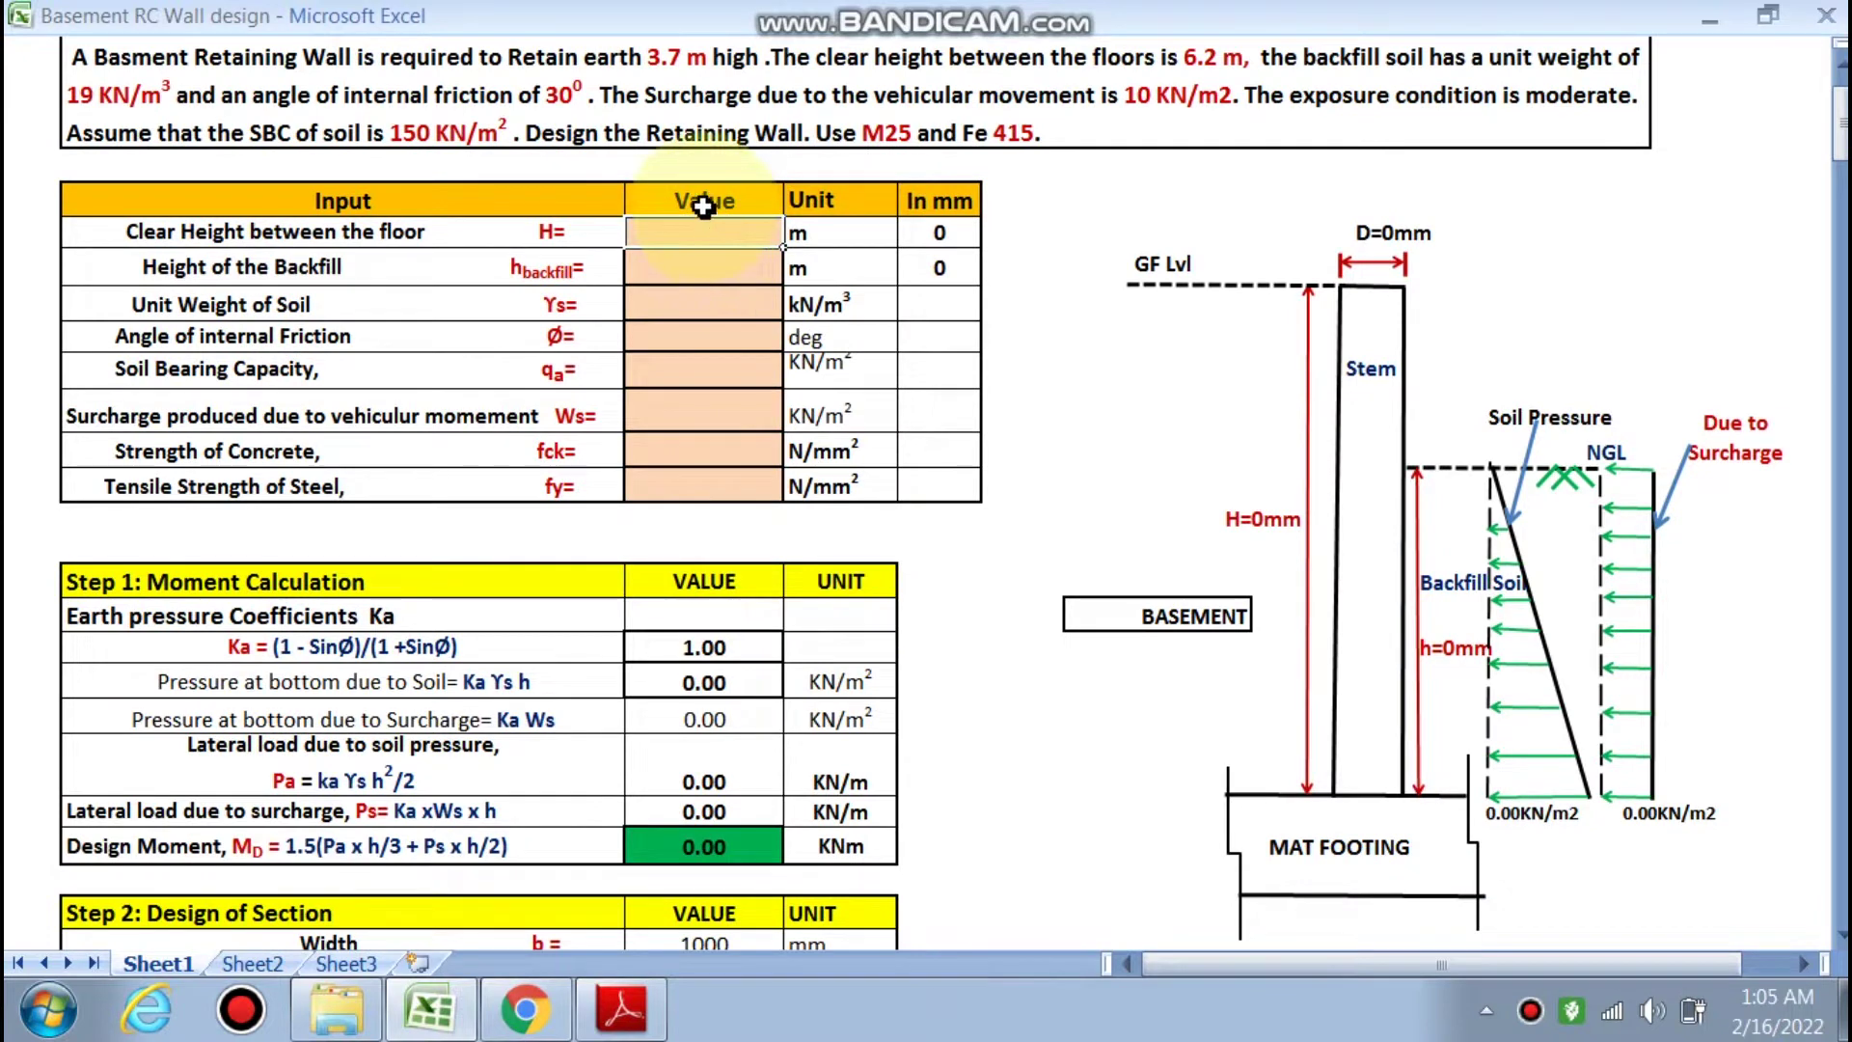
scroll(703, 228, up, 1)
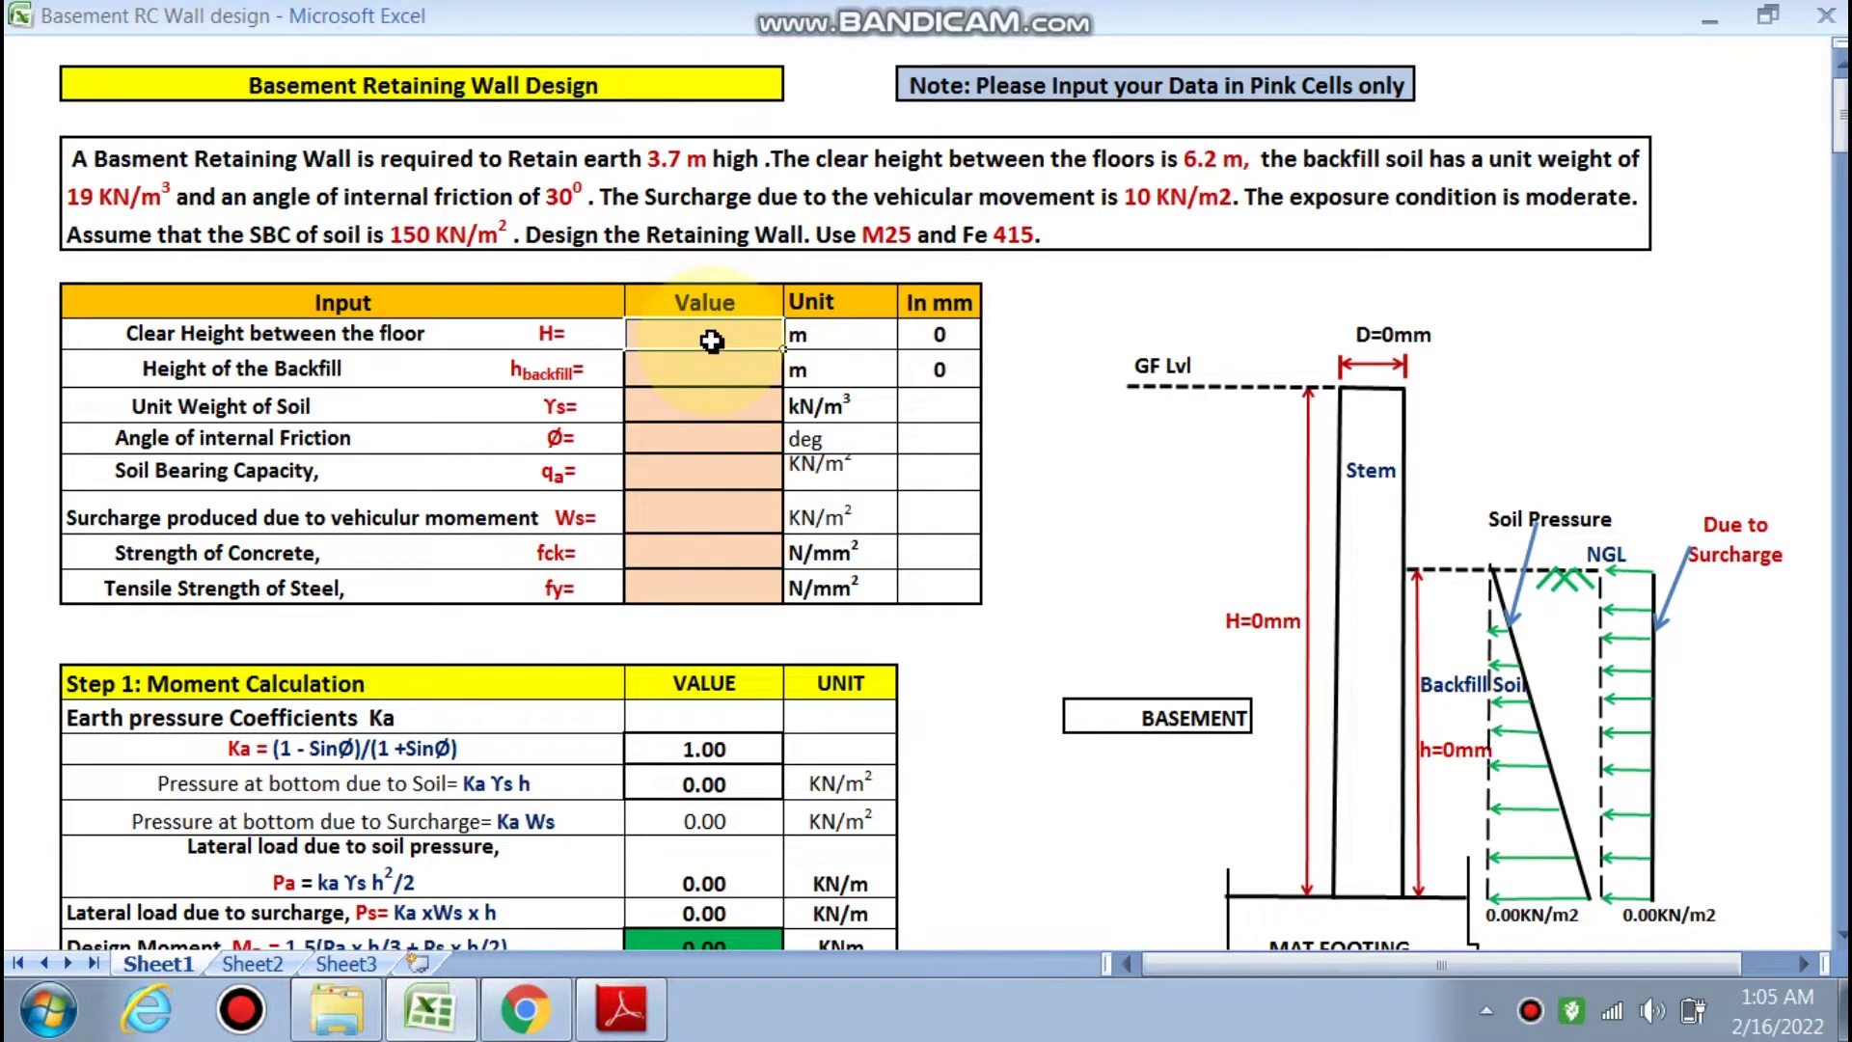
text(6.2)
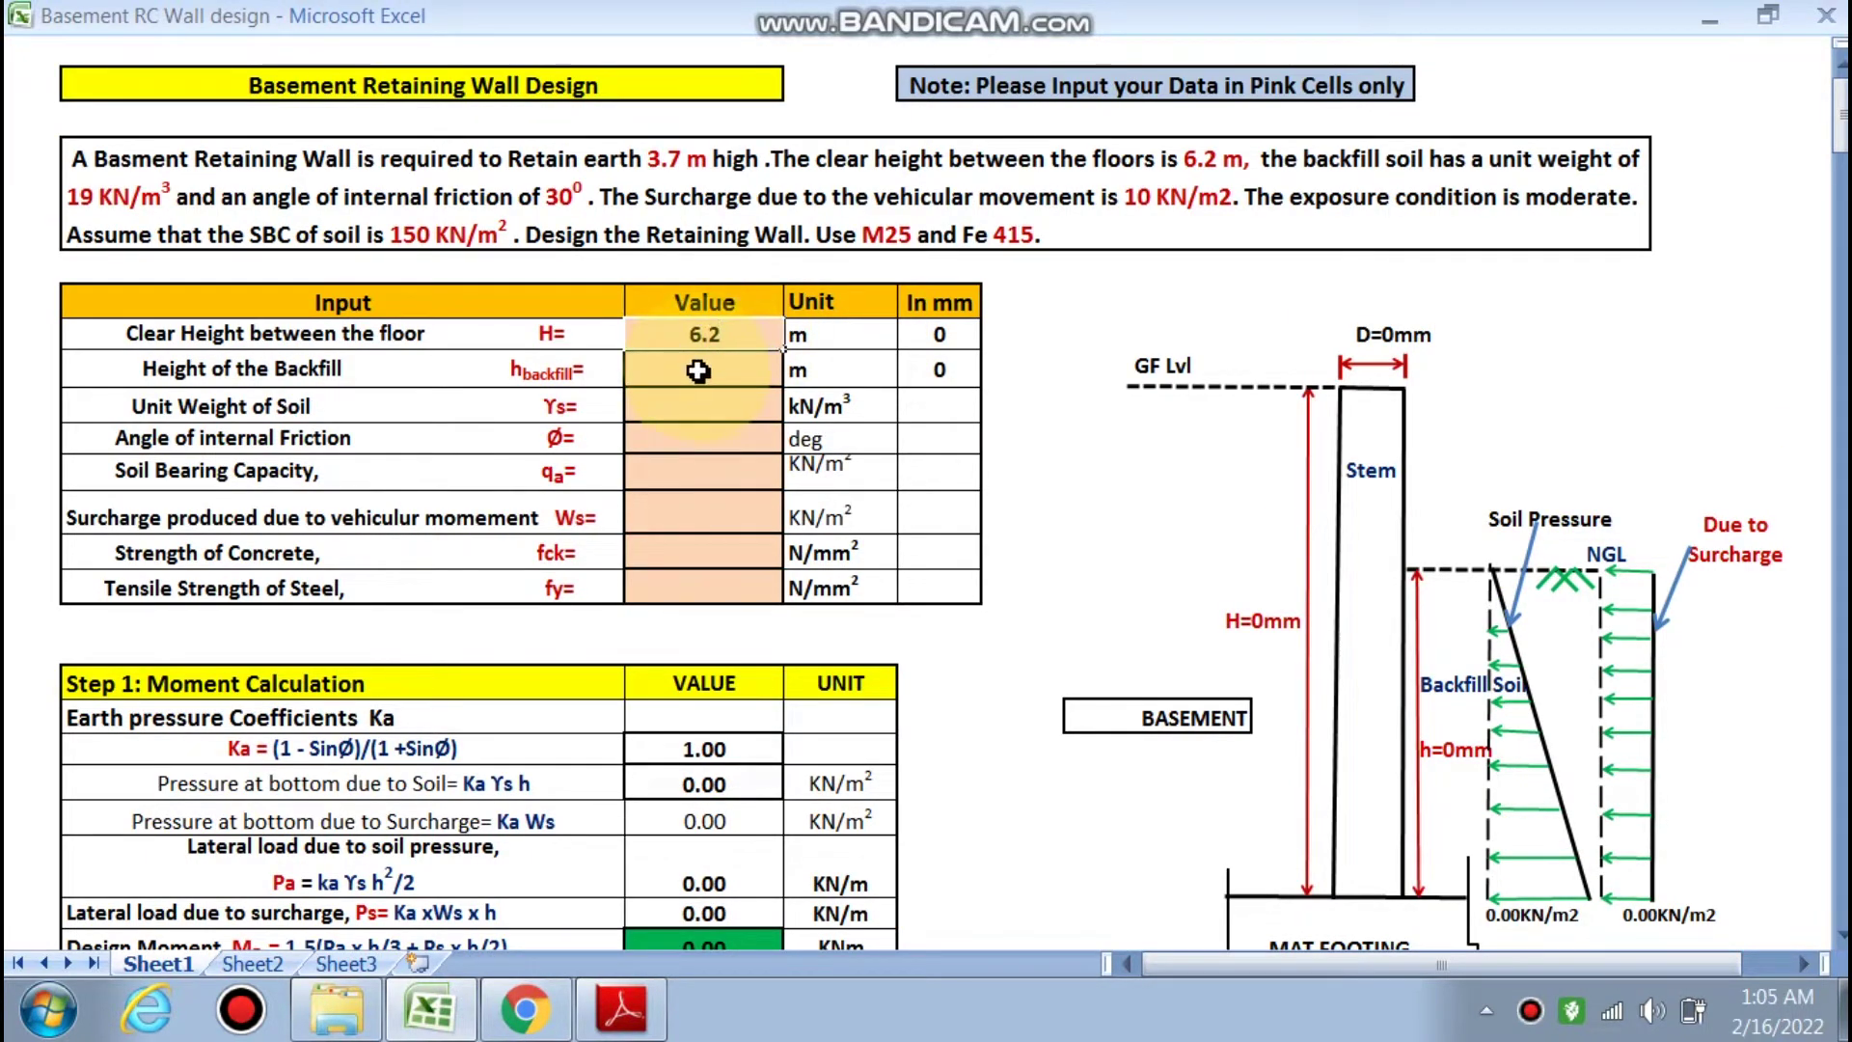
click(710, 370)
text(3)
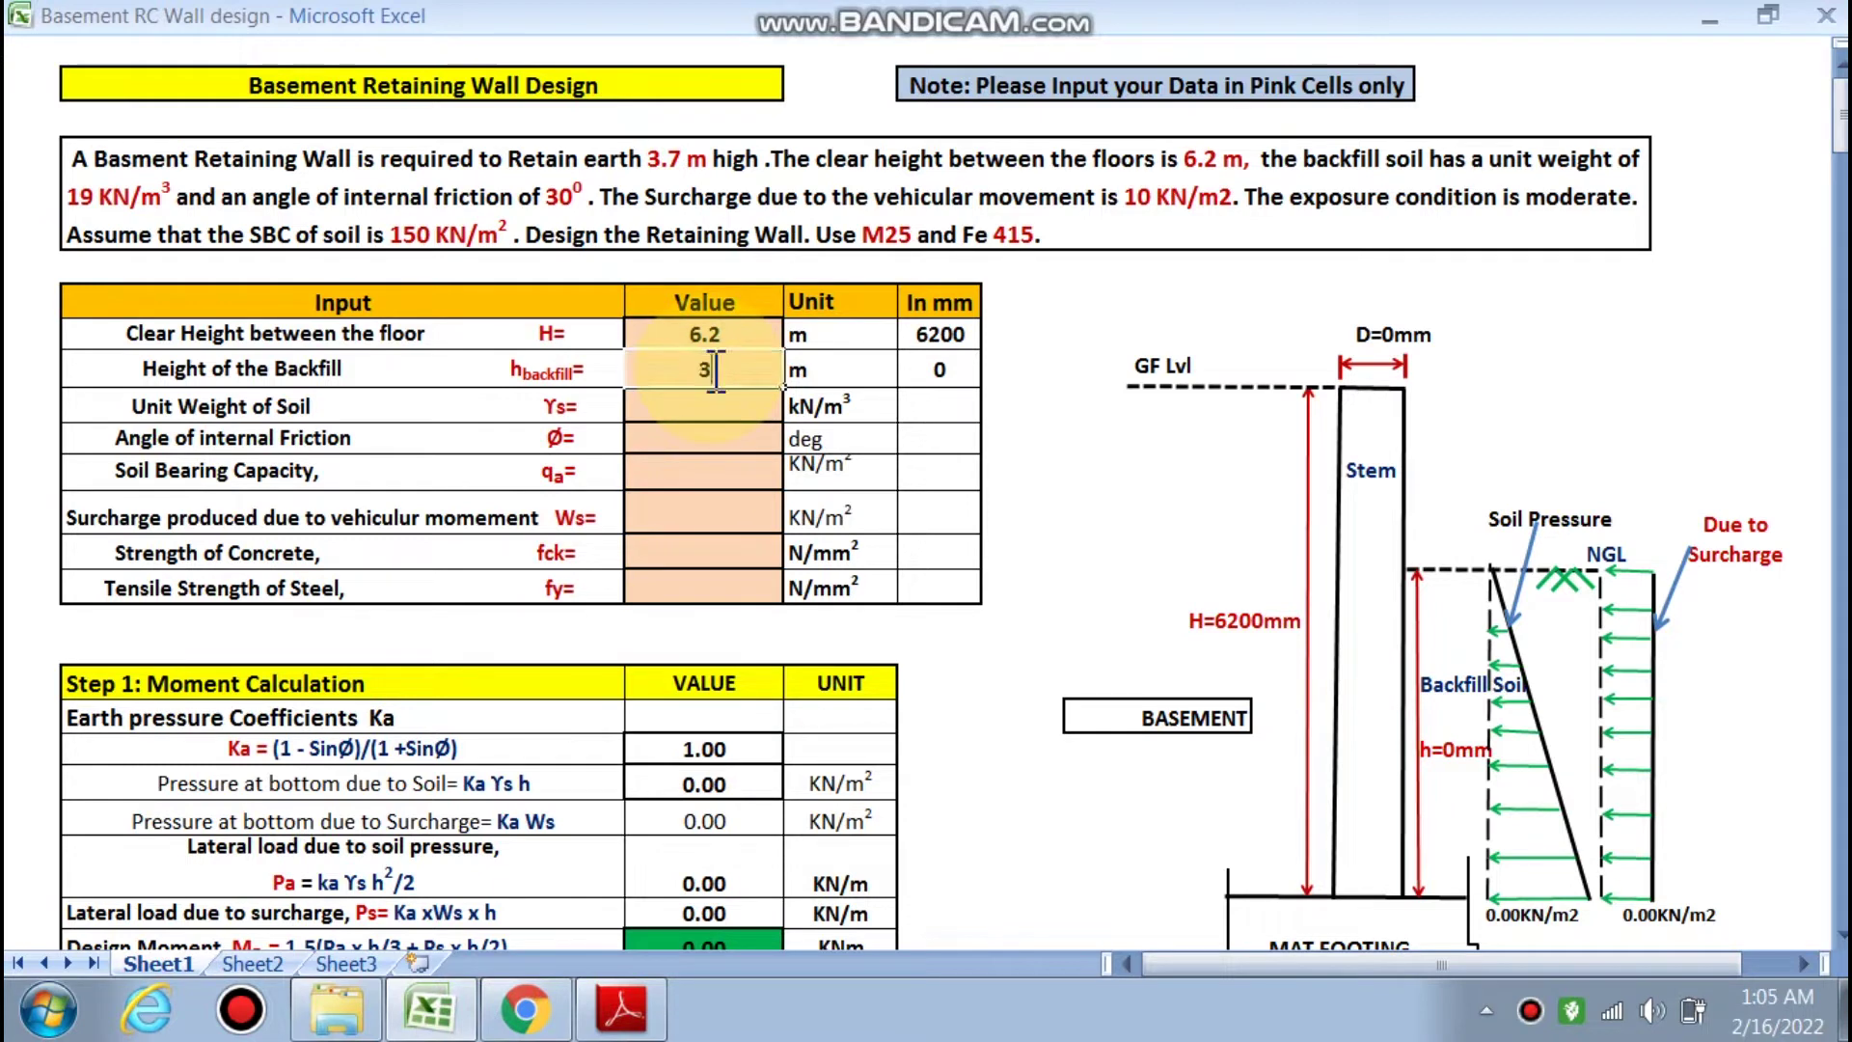
text(.7)
key(Return)
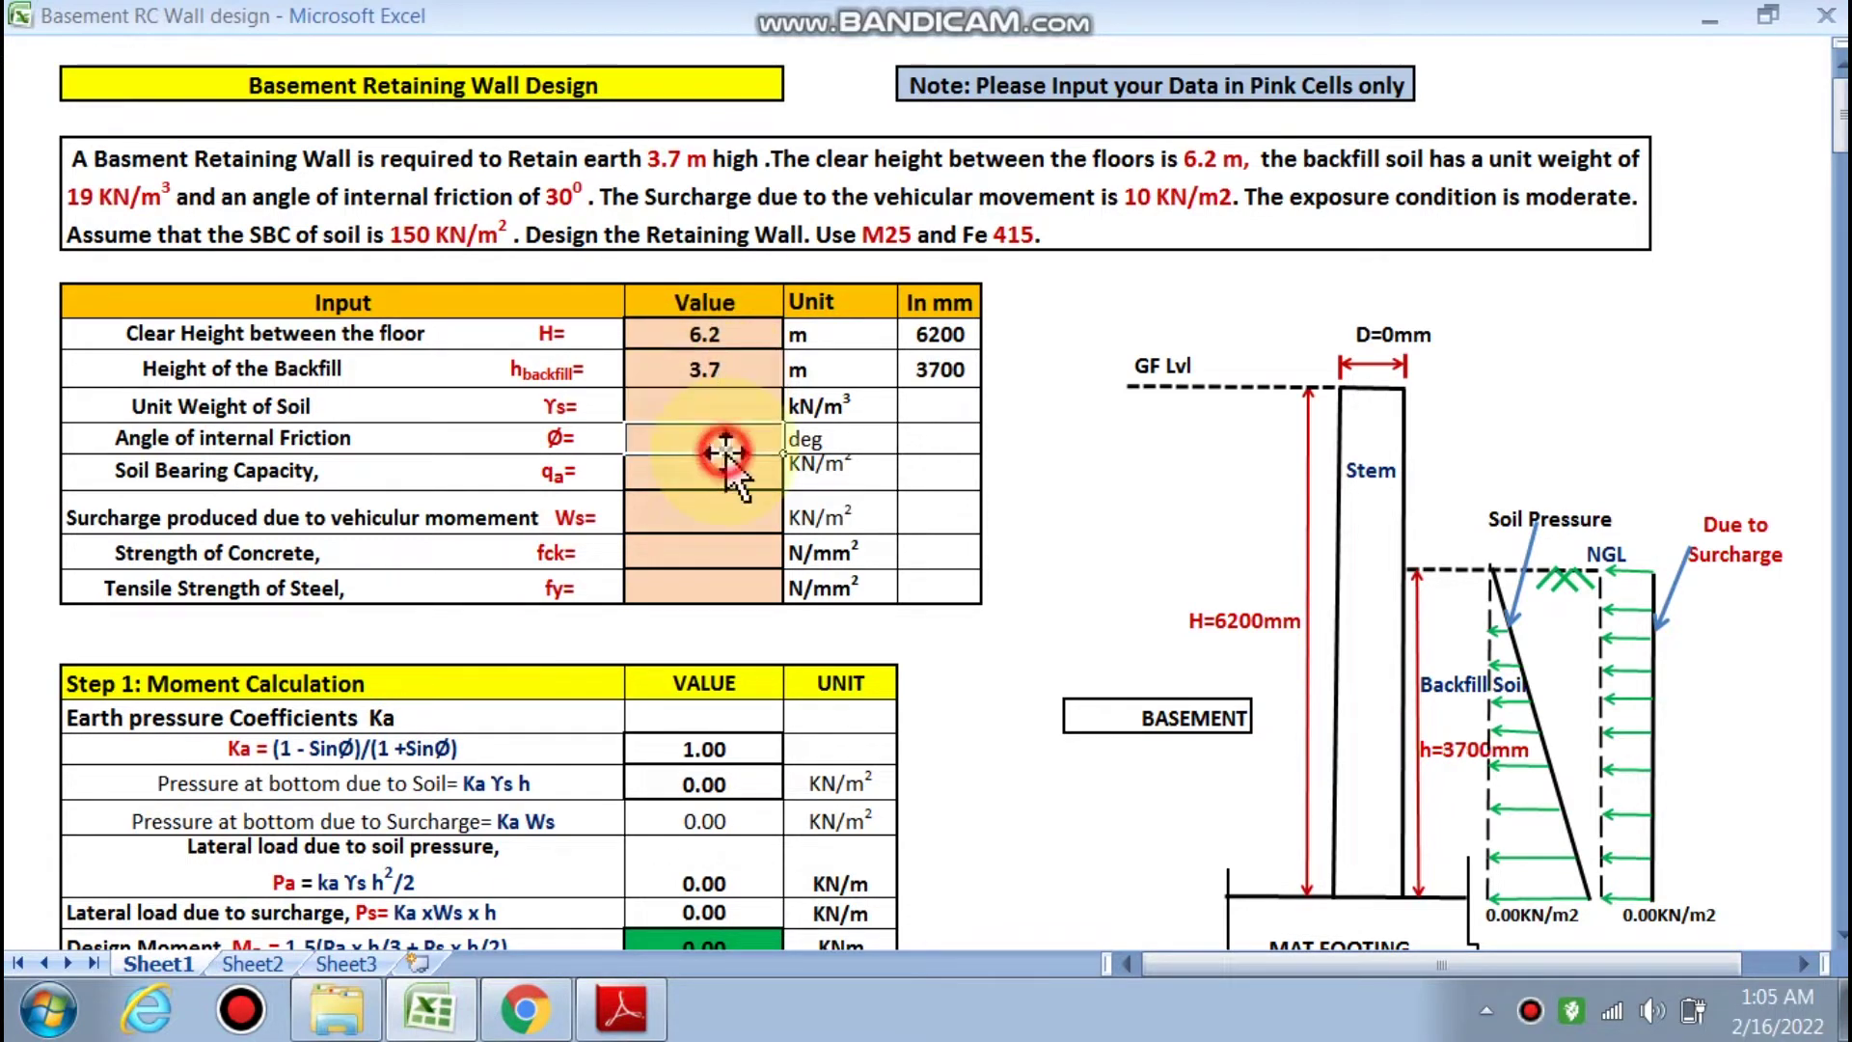
- Set the unit weight of soil to 19 kN/m³ and the angle of internal friction to 30 degrees
click(709, 403)
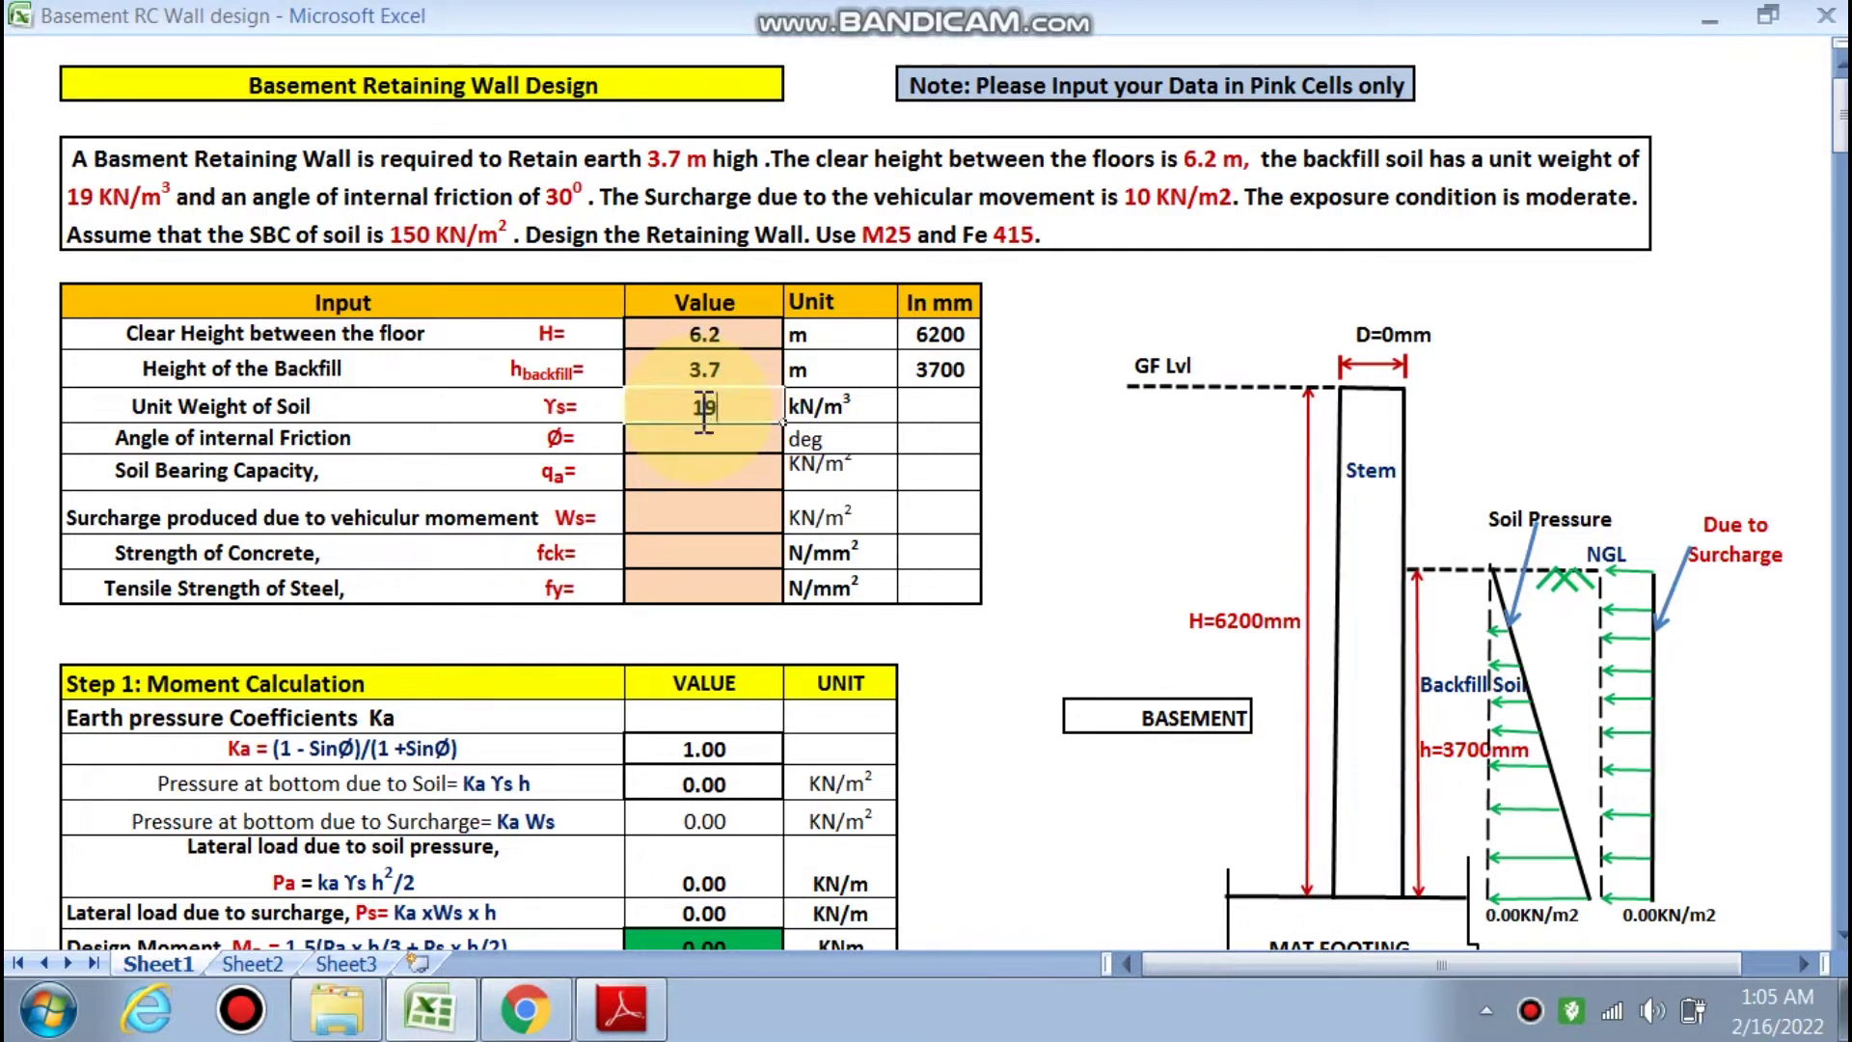
click(735, 437)
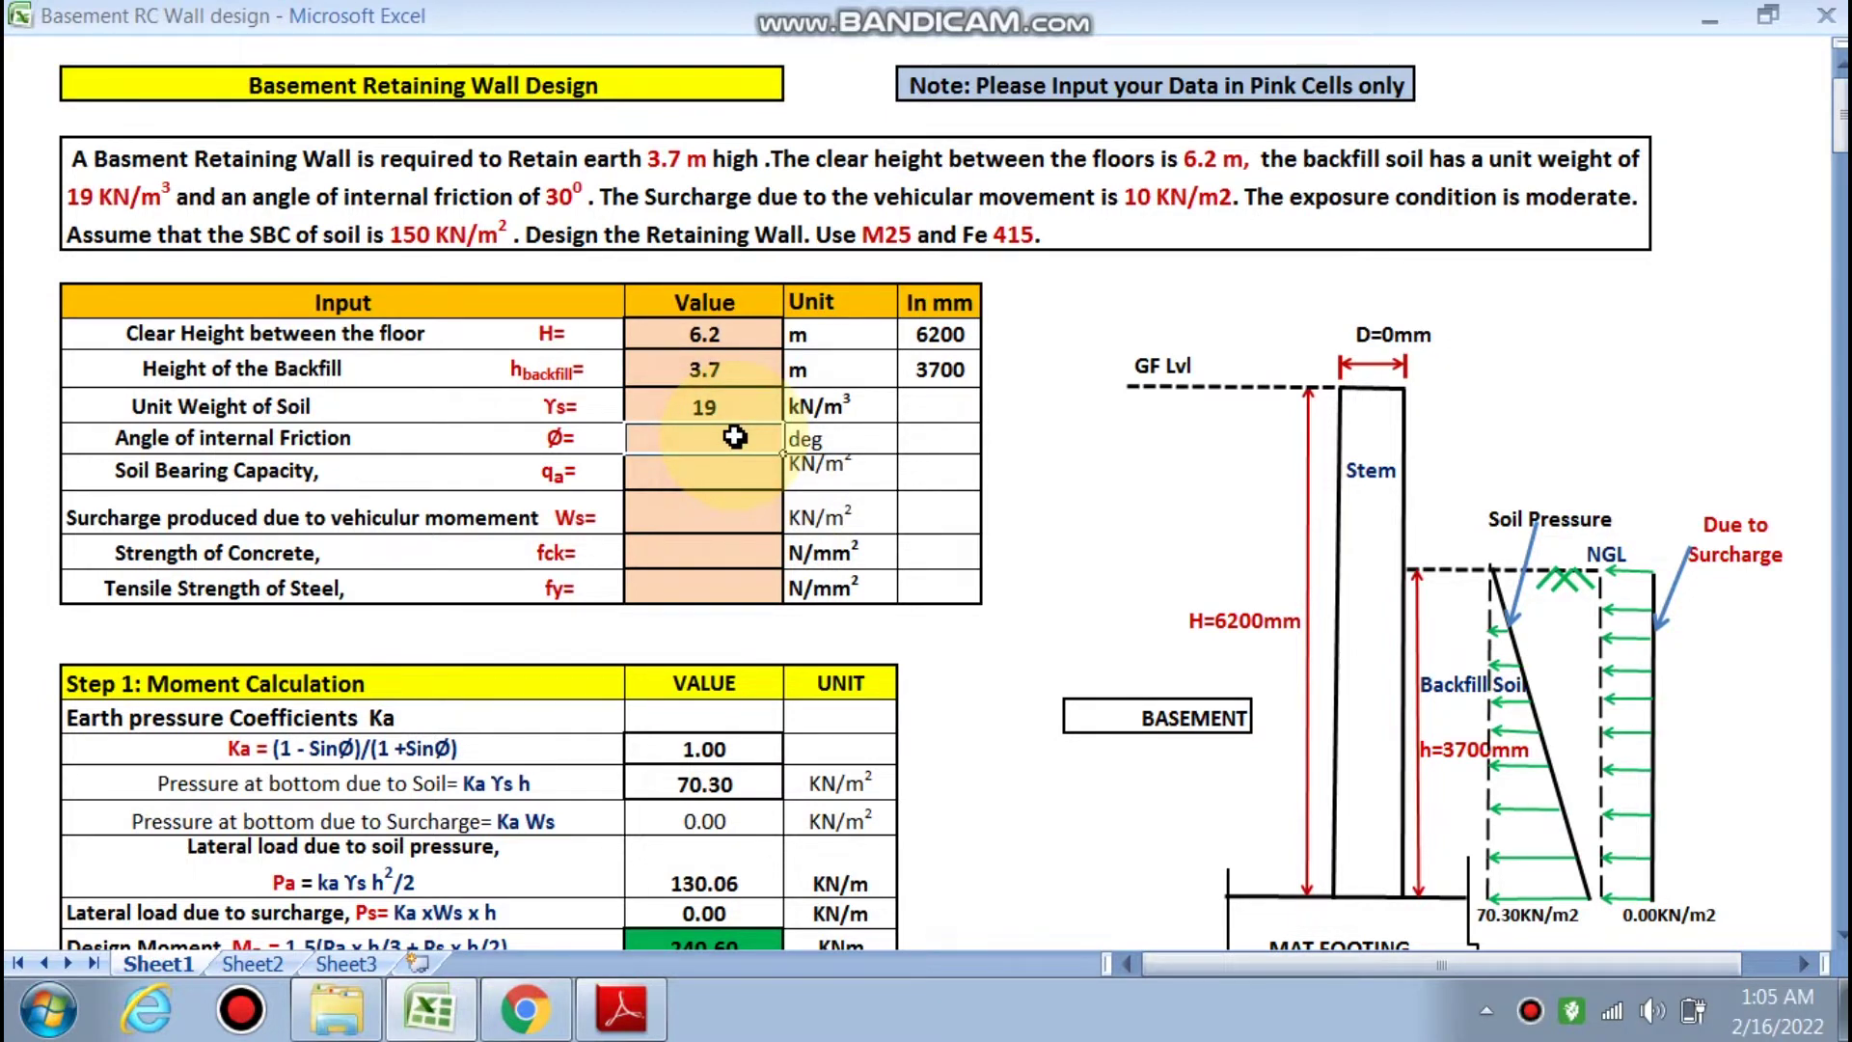
text(3)
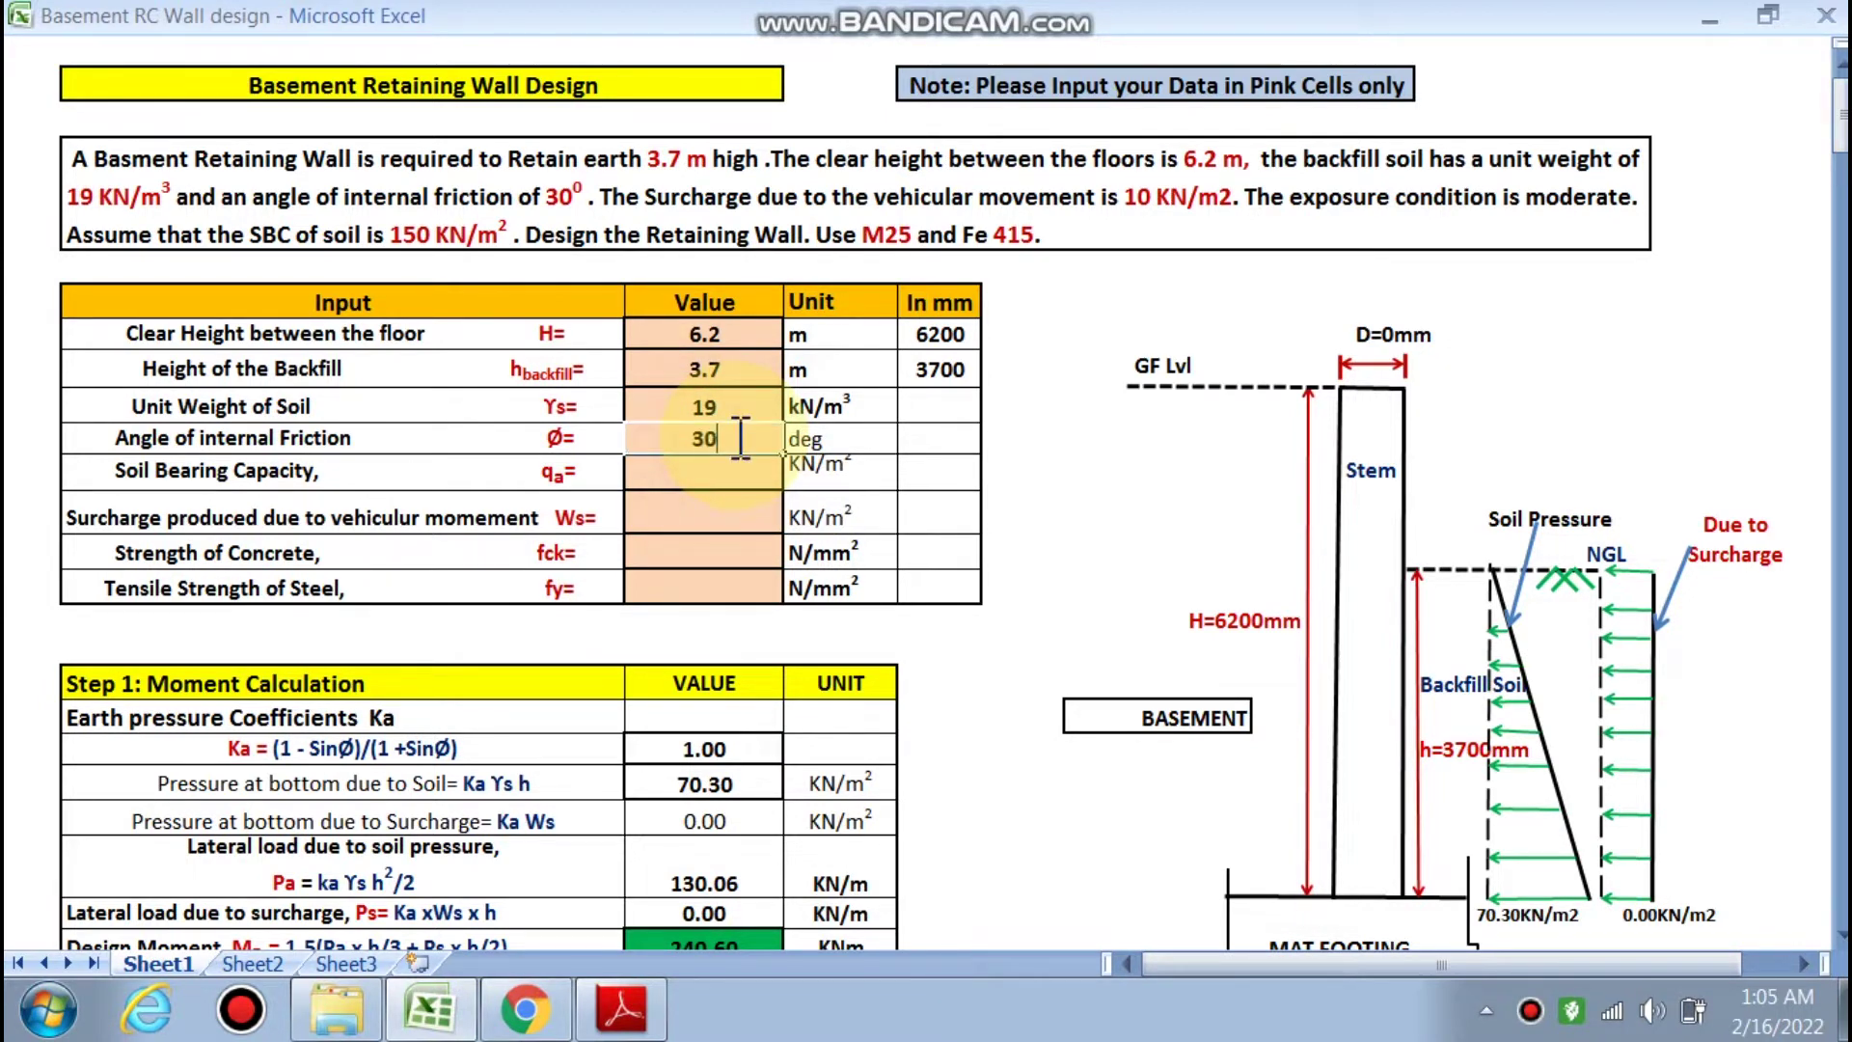
text(0)
- Set the soil bearing capacity to 150 kN/m² and the vehicular surcharge to 10 kN/m²
click(739, 479)
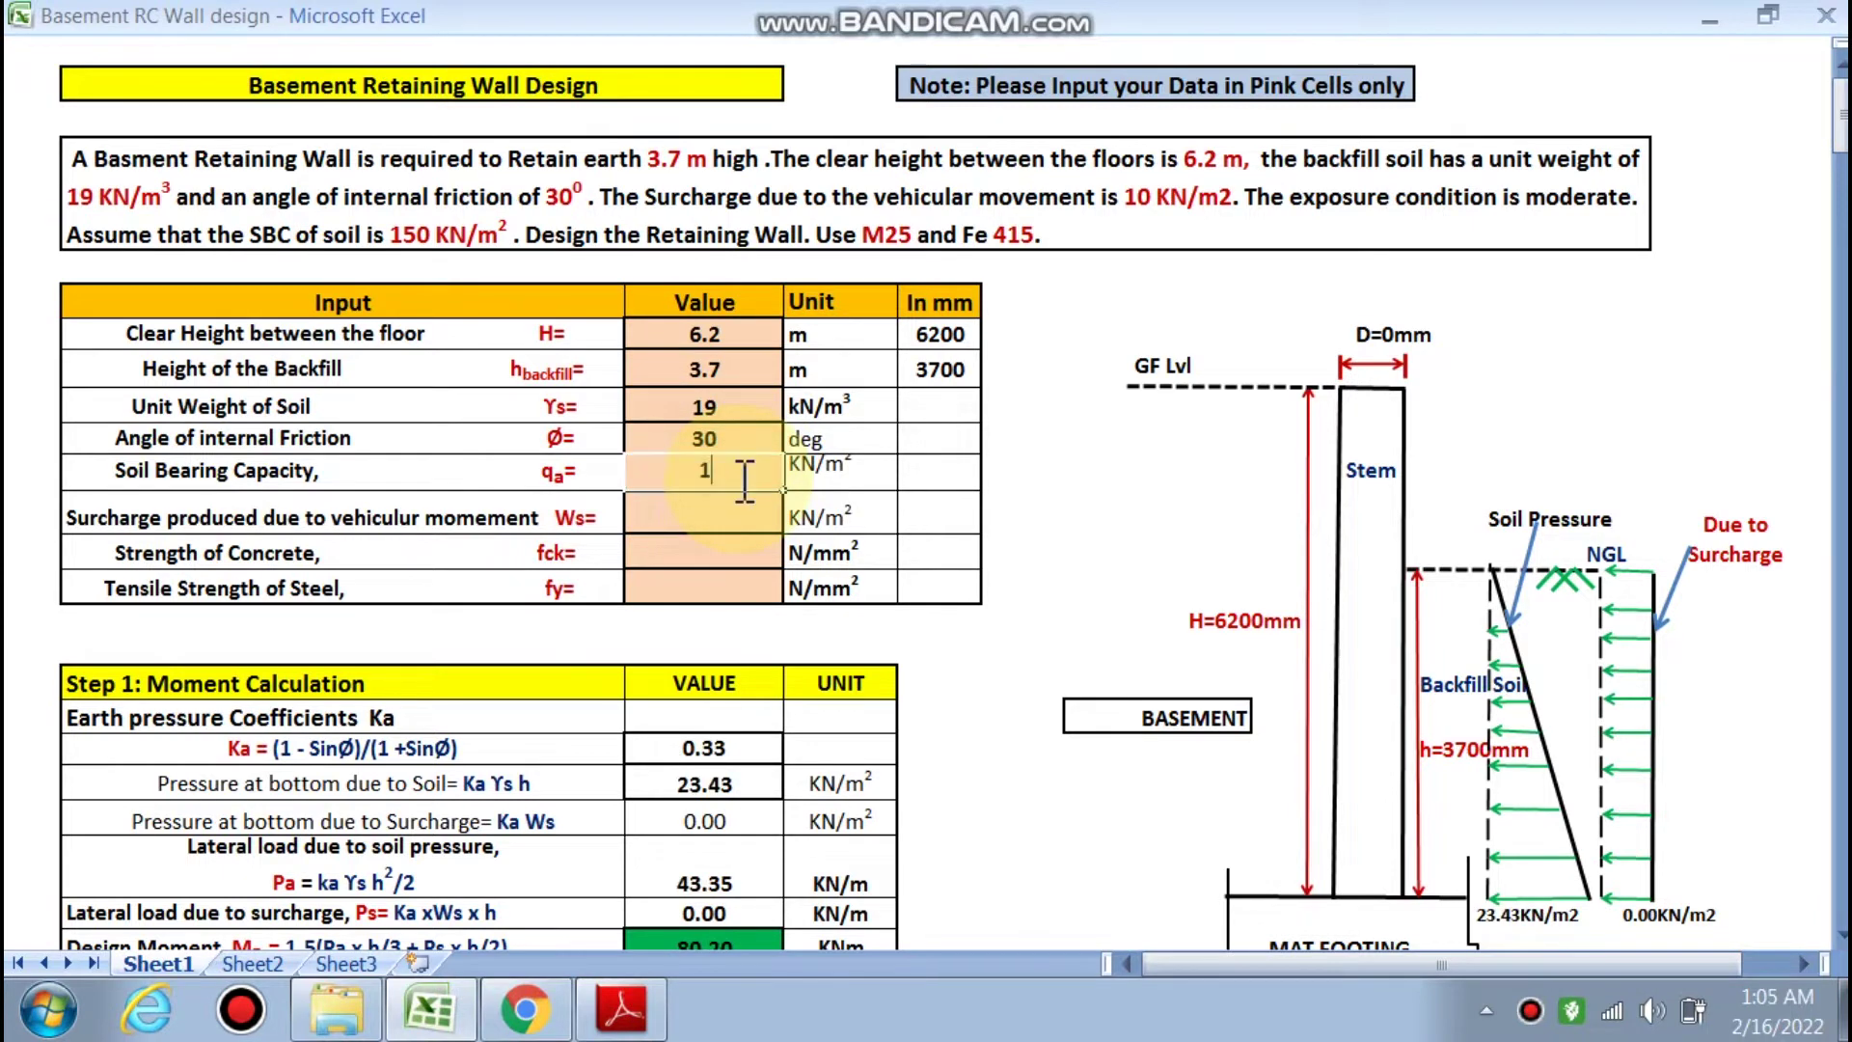
click(731, 521)
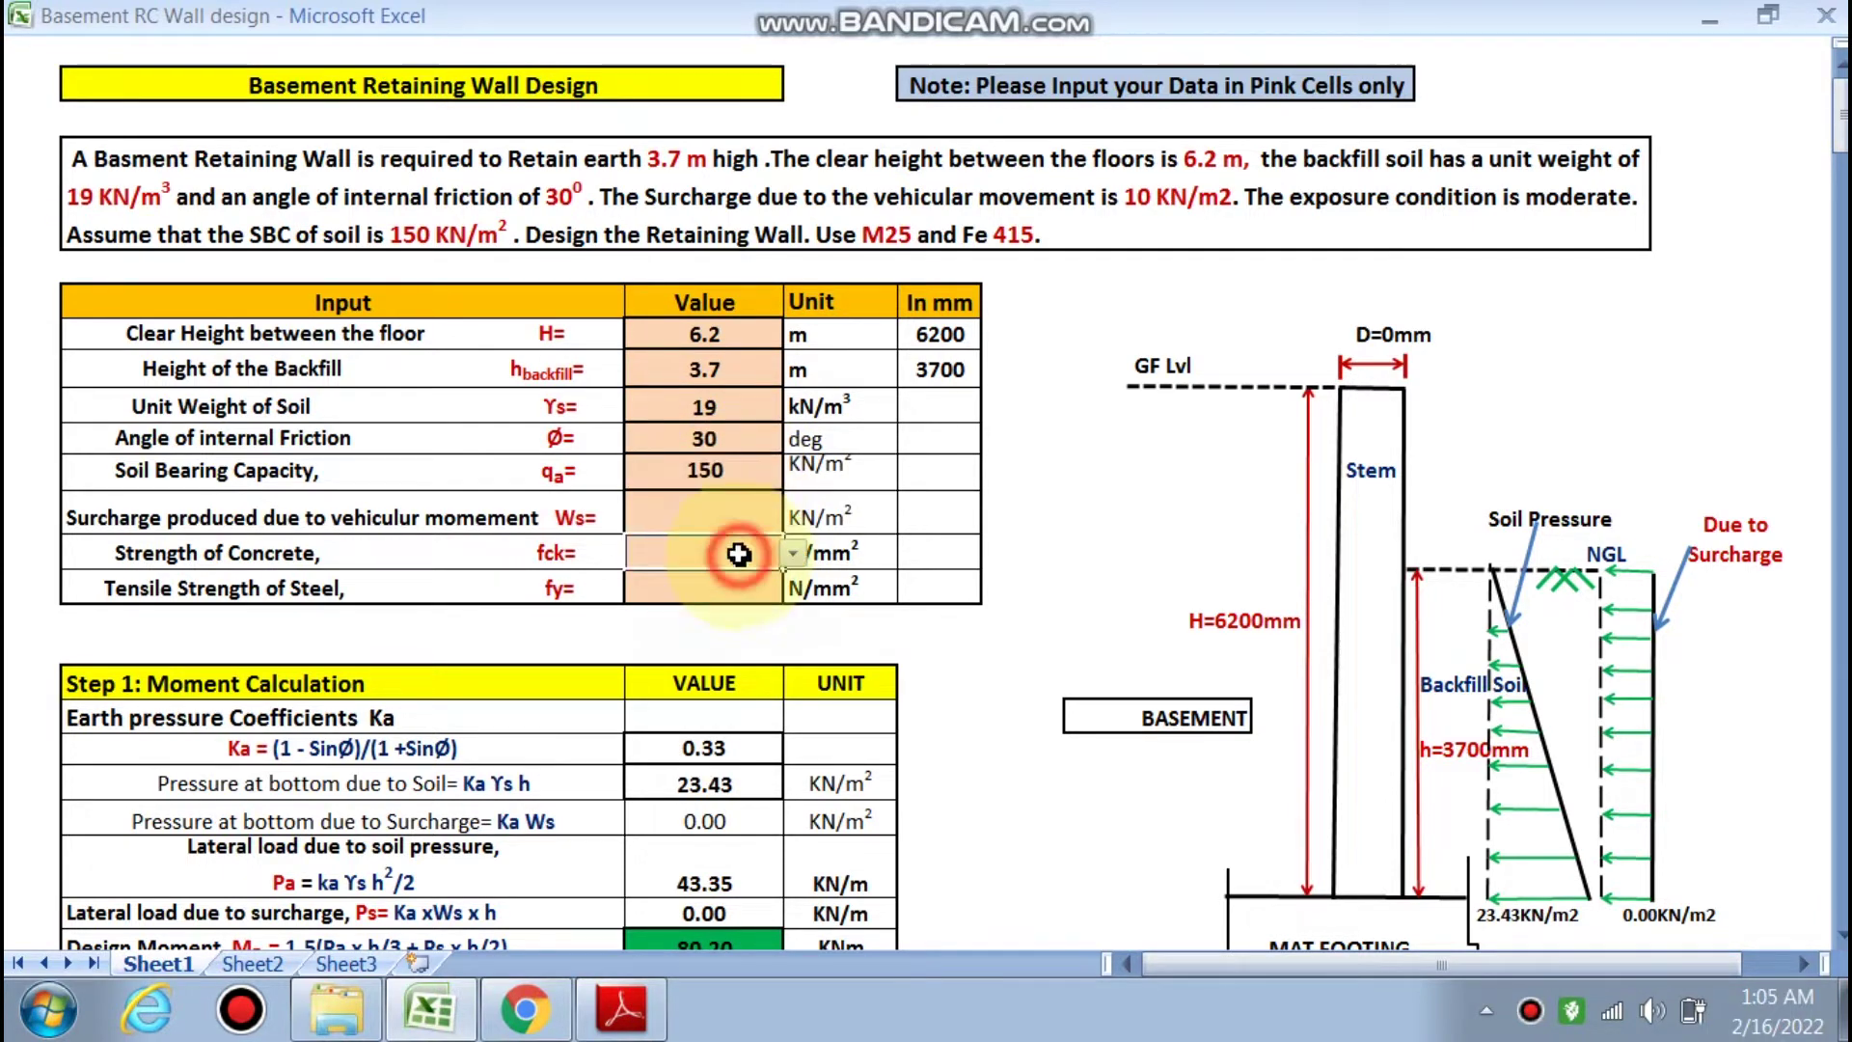
text(10)
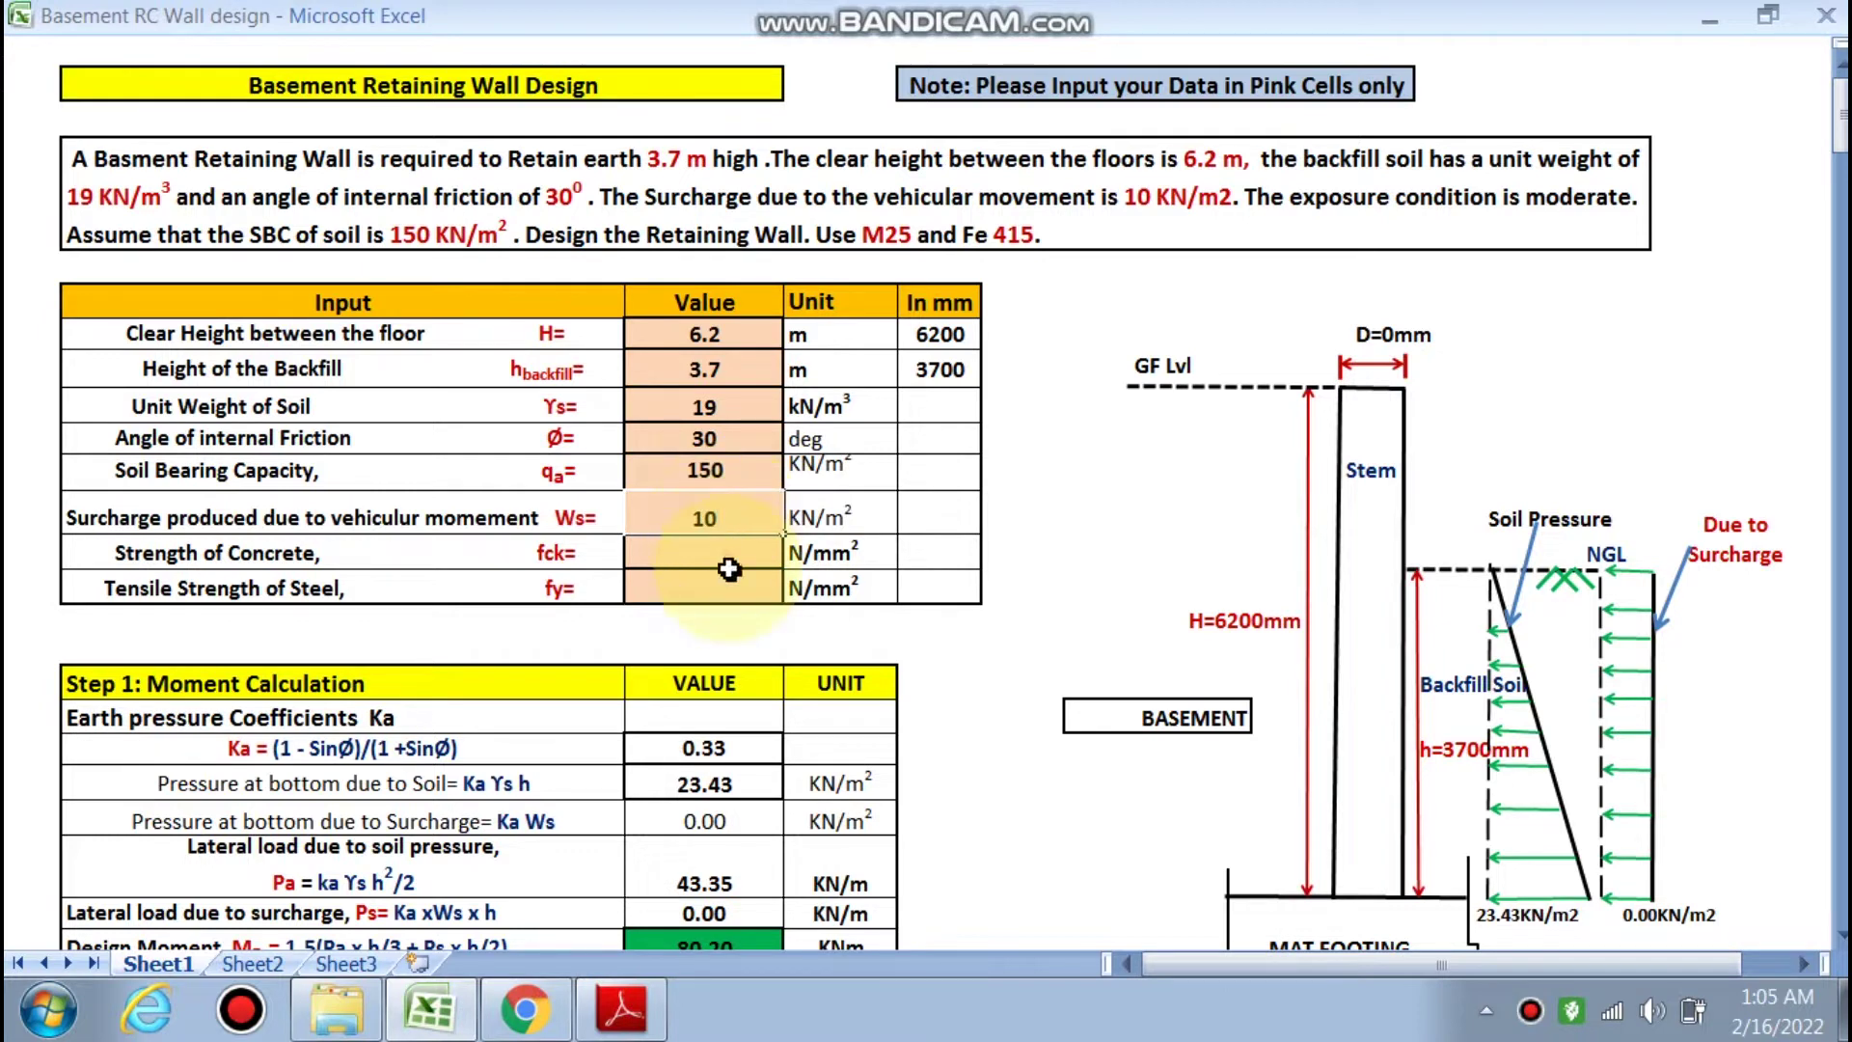
- Choose a concrete strength fck of 25 and a steel tensile strength fy of 415 N/mm²
click(703, 538)
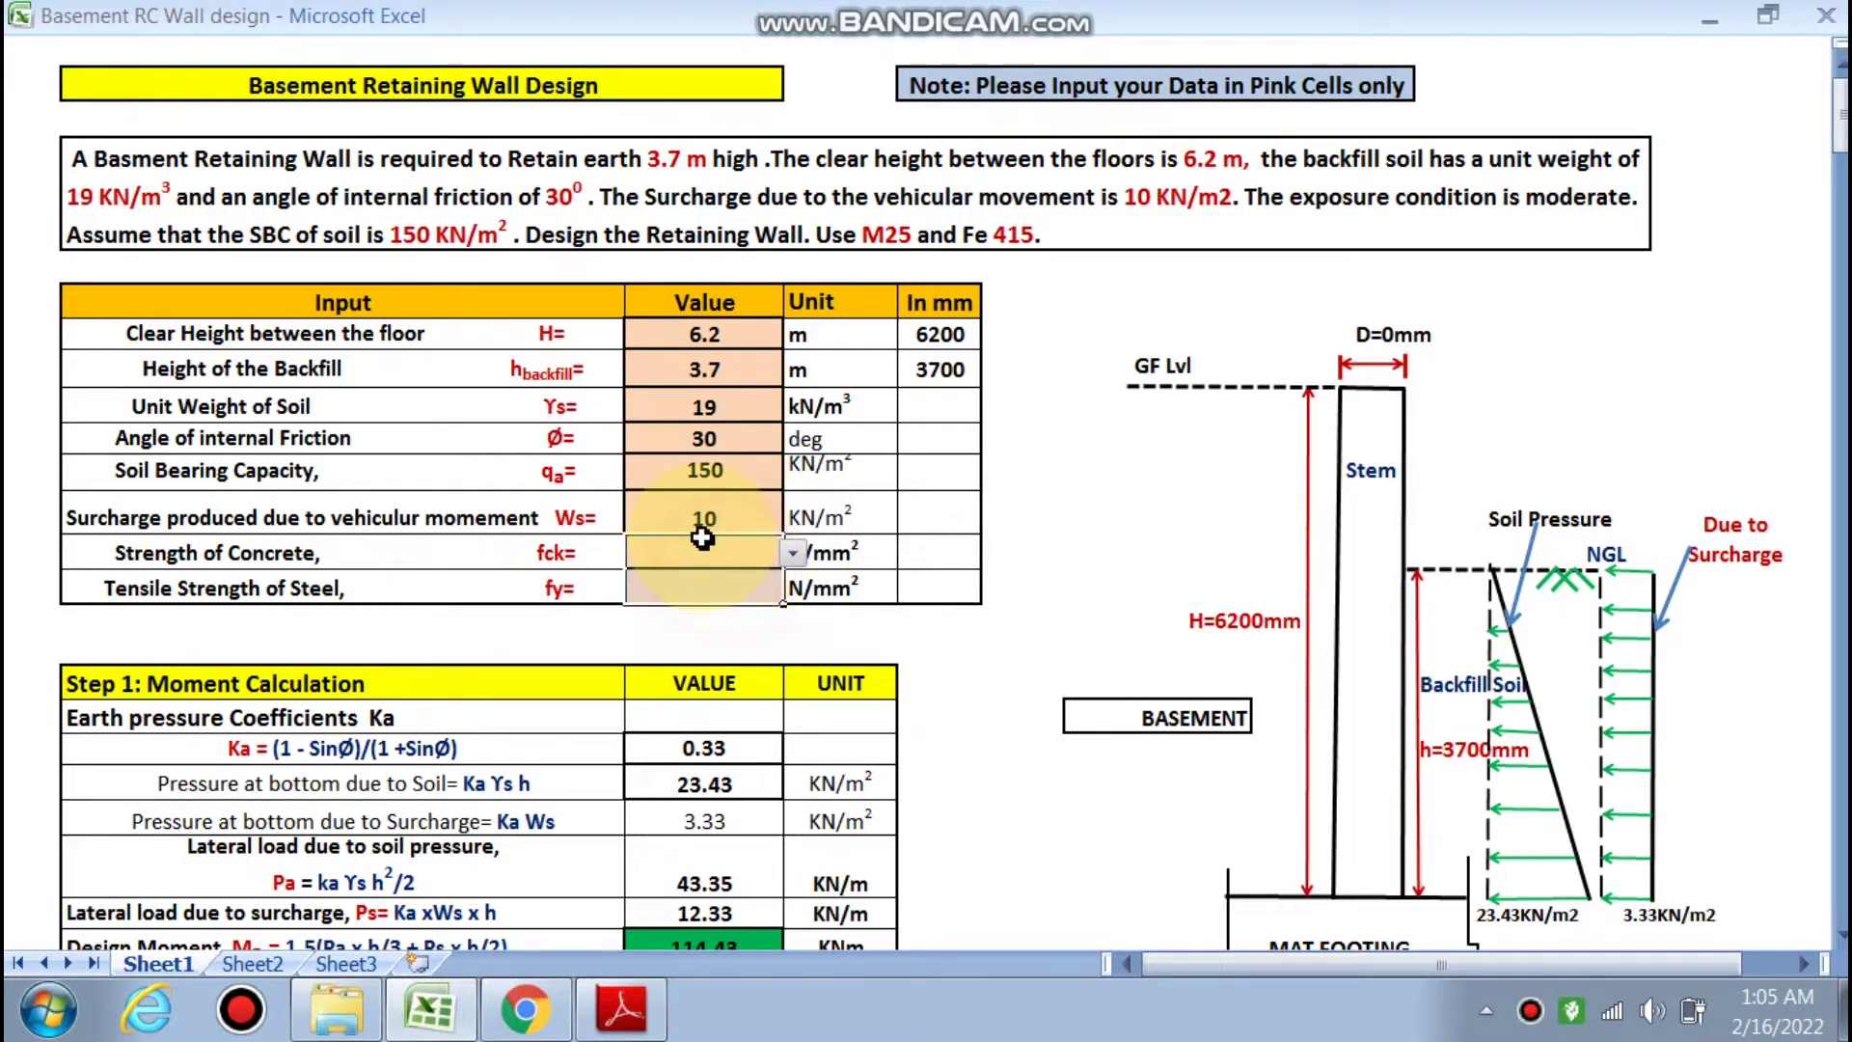
click(794, 556)
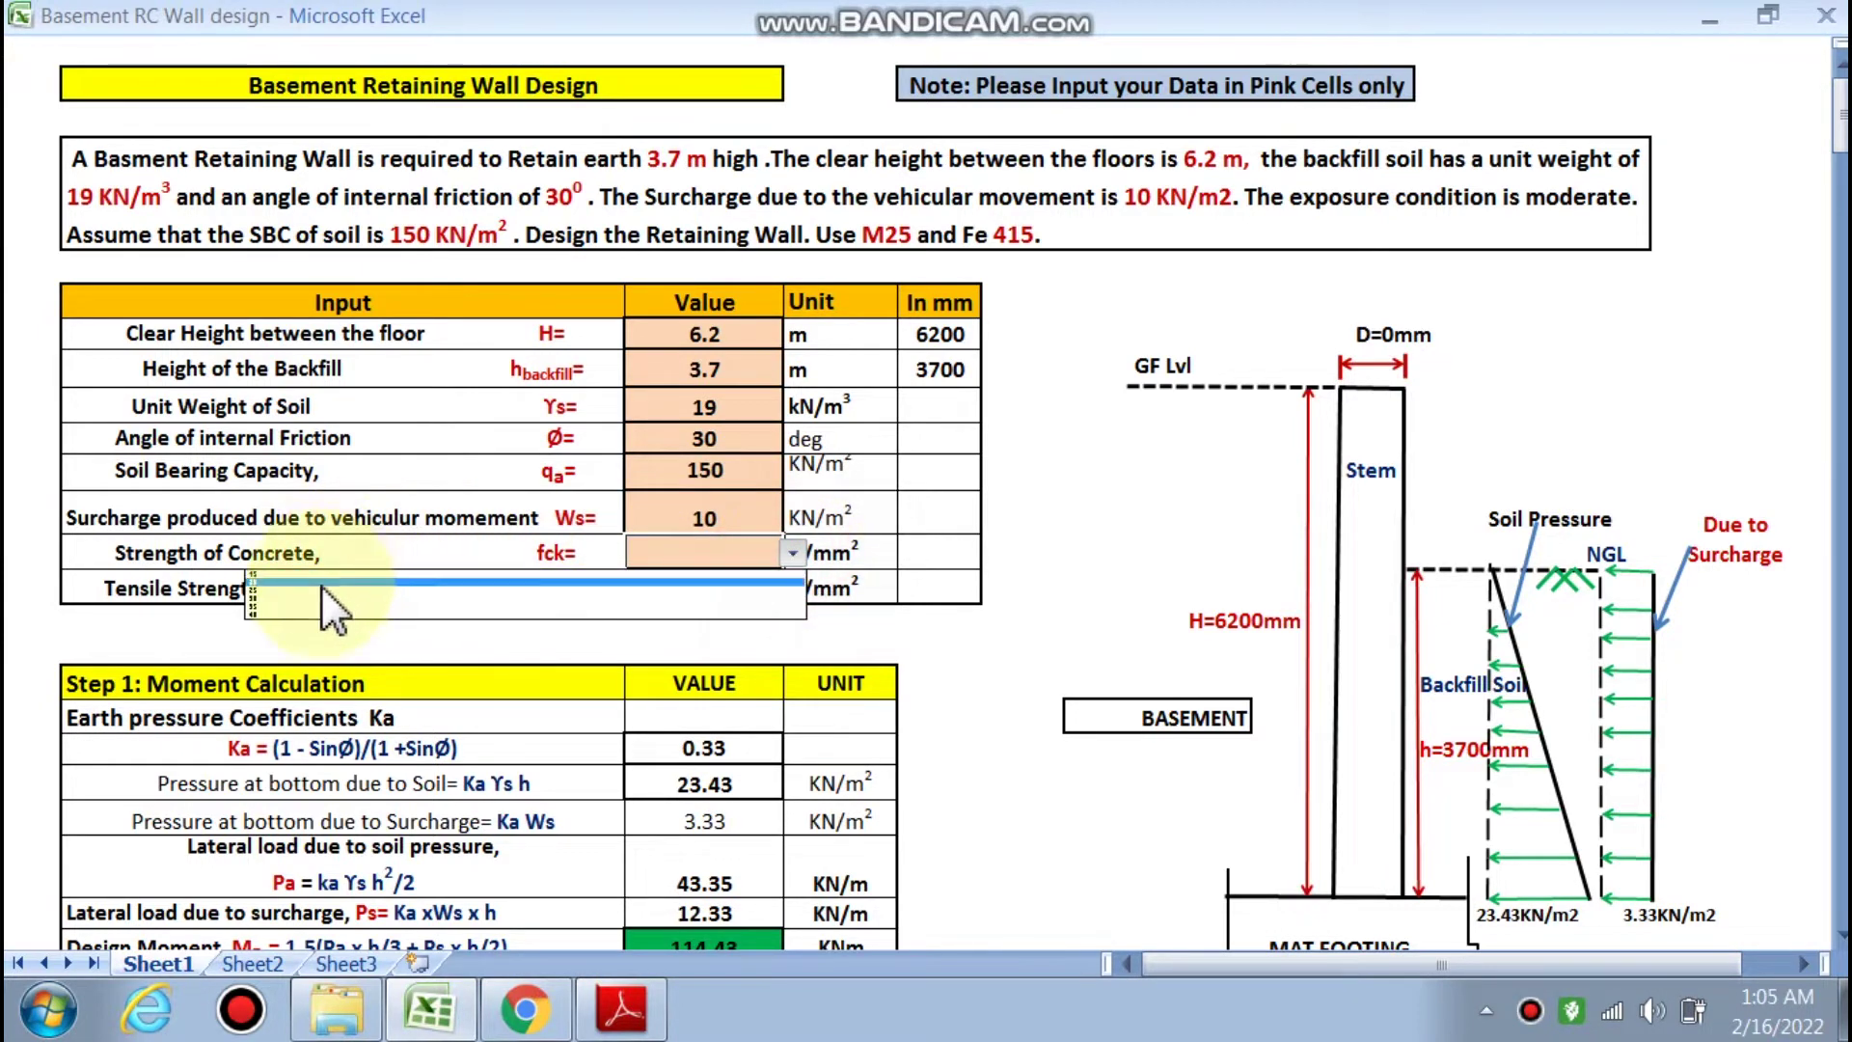
click(321, 588)
click(757, 587)
click(793, 590)
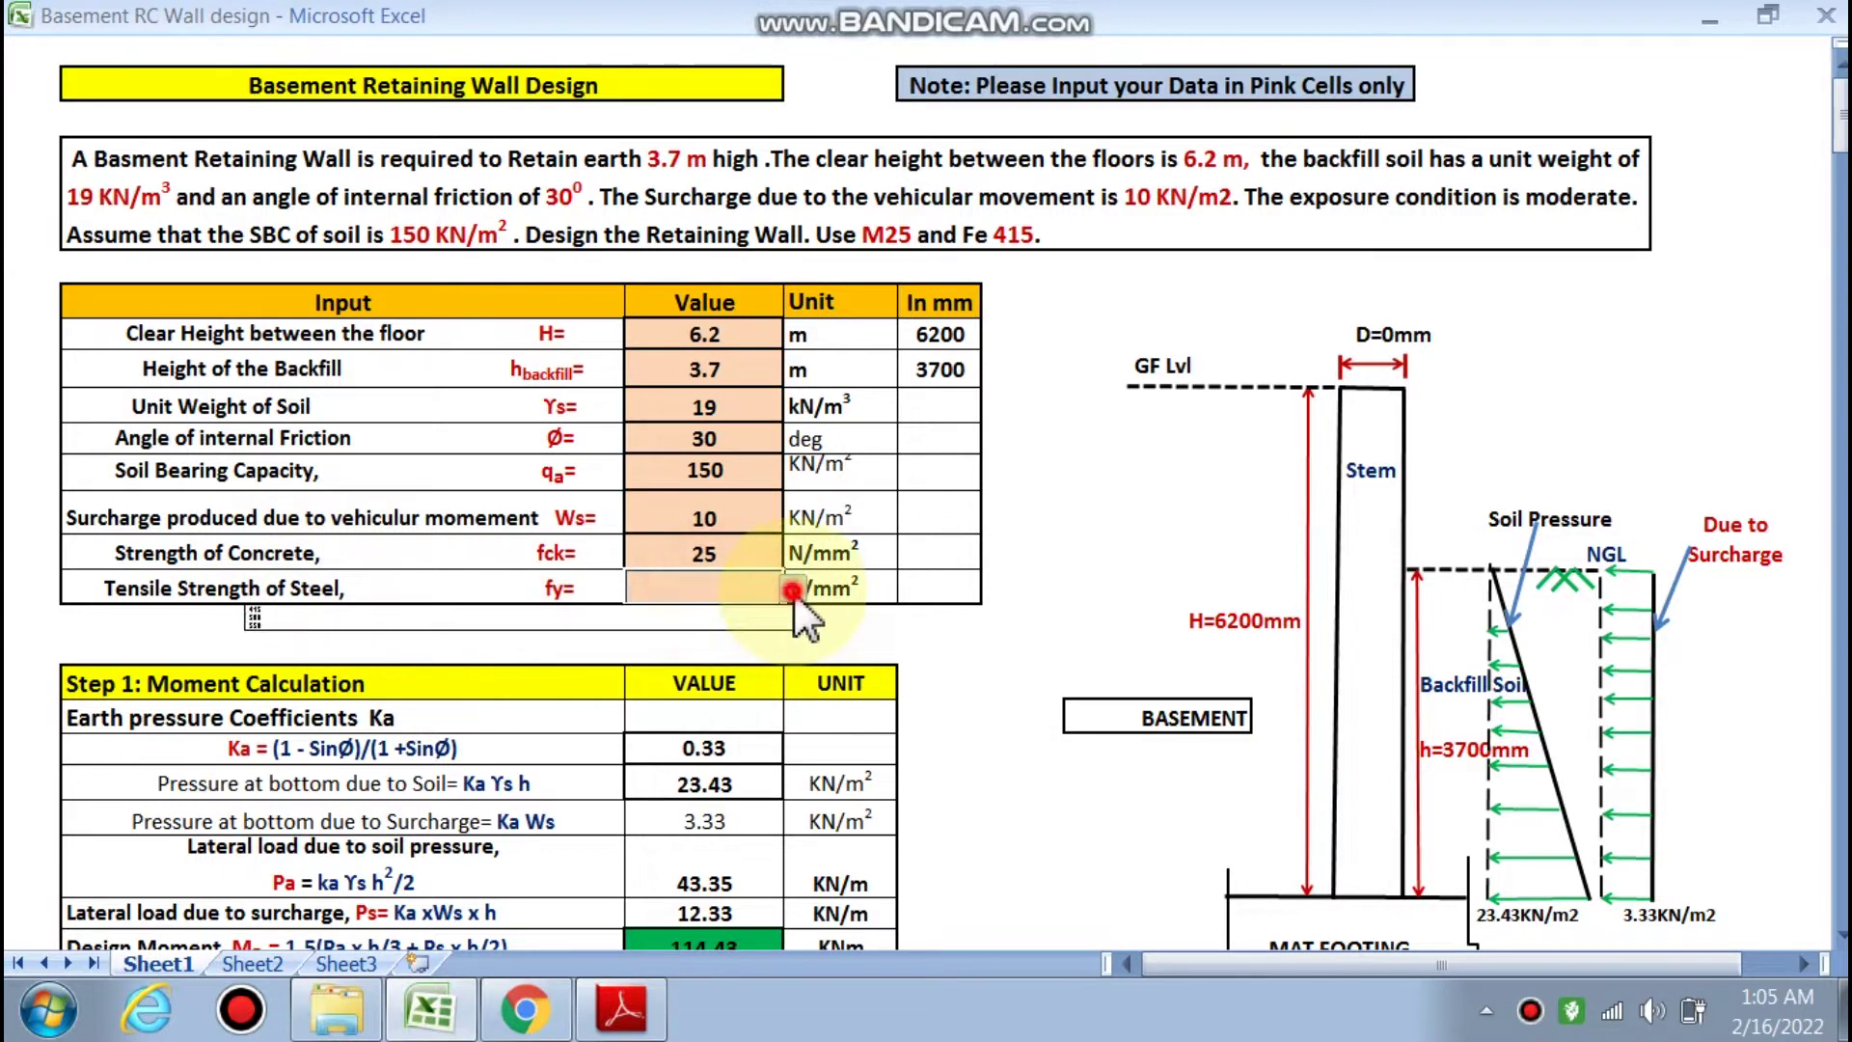
click(355, 614)
click(934, 644)
- Examine the moment calculation in Step 1, inspecting the formulas for soil pressure at the bottom and lateral load due to soil
scroll(934, 644, down, 4)
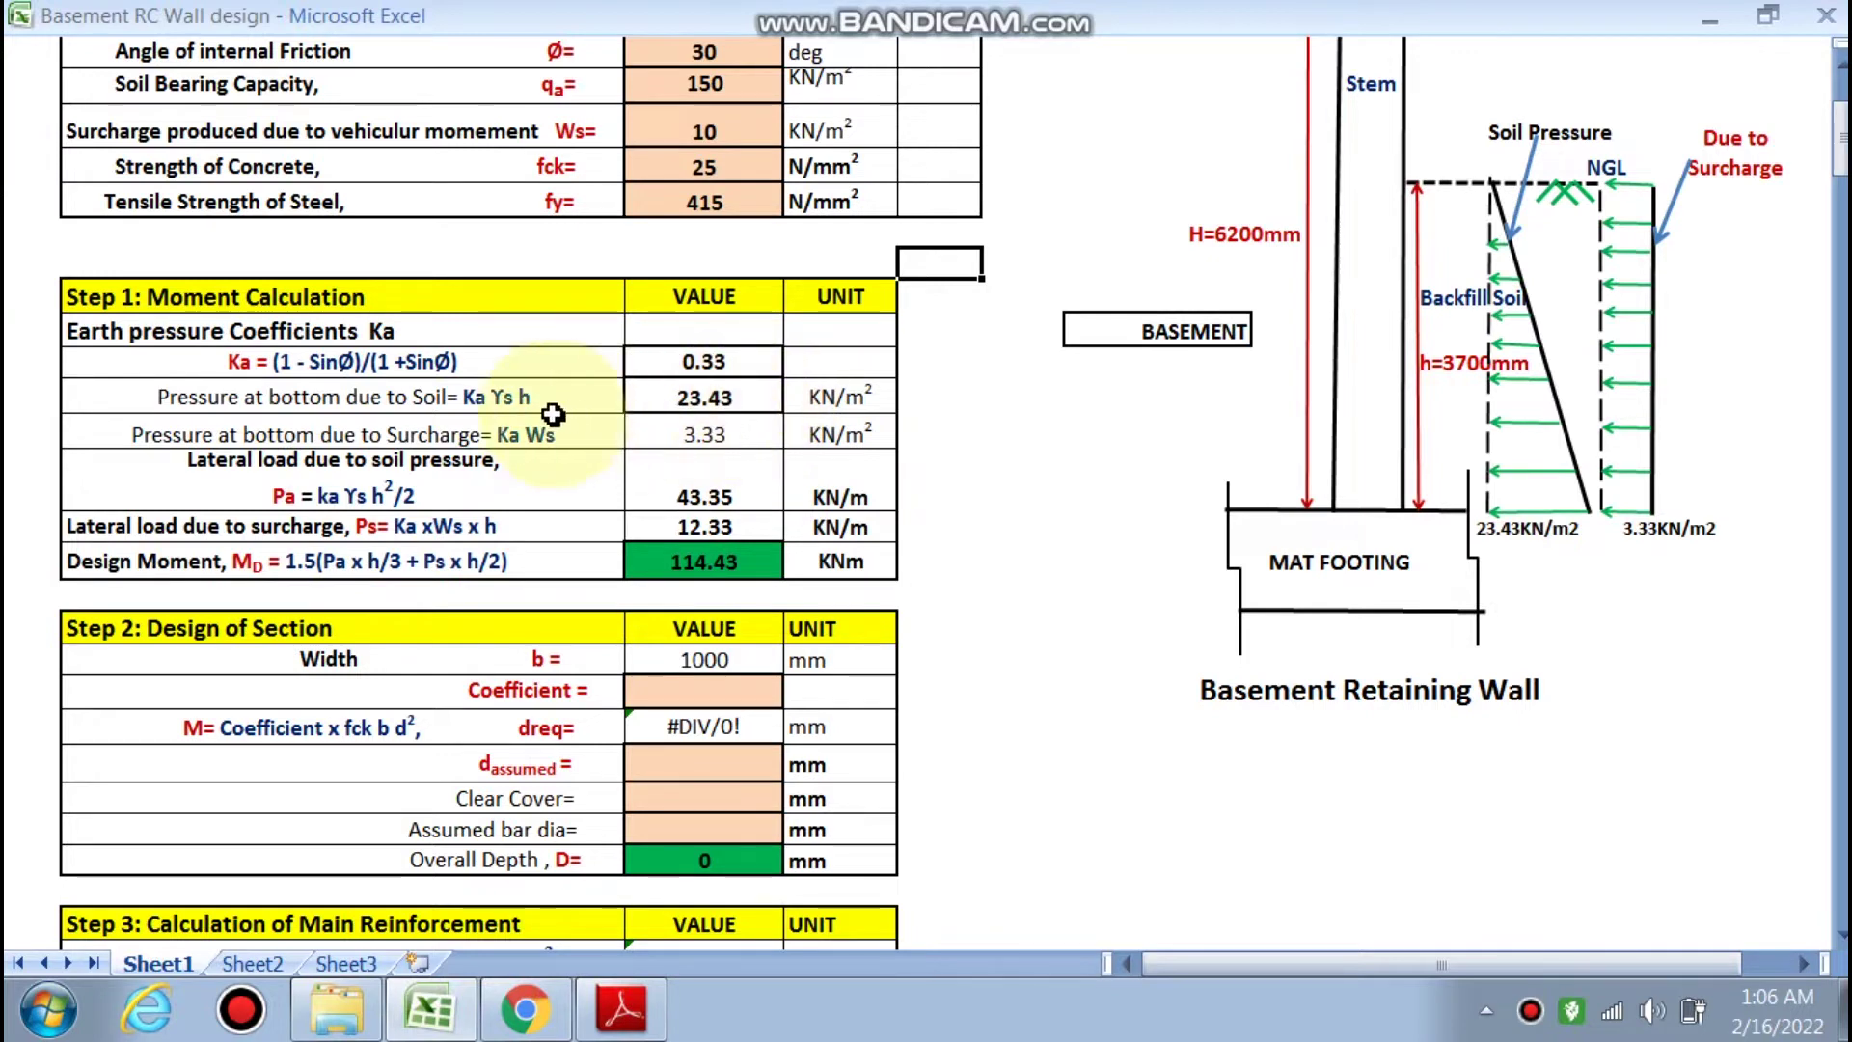
click(738, 390)
double_click(738, 391)
key(Escape)
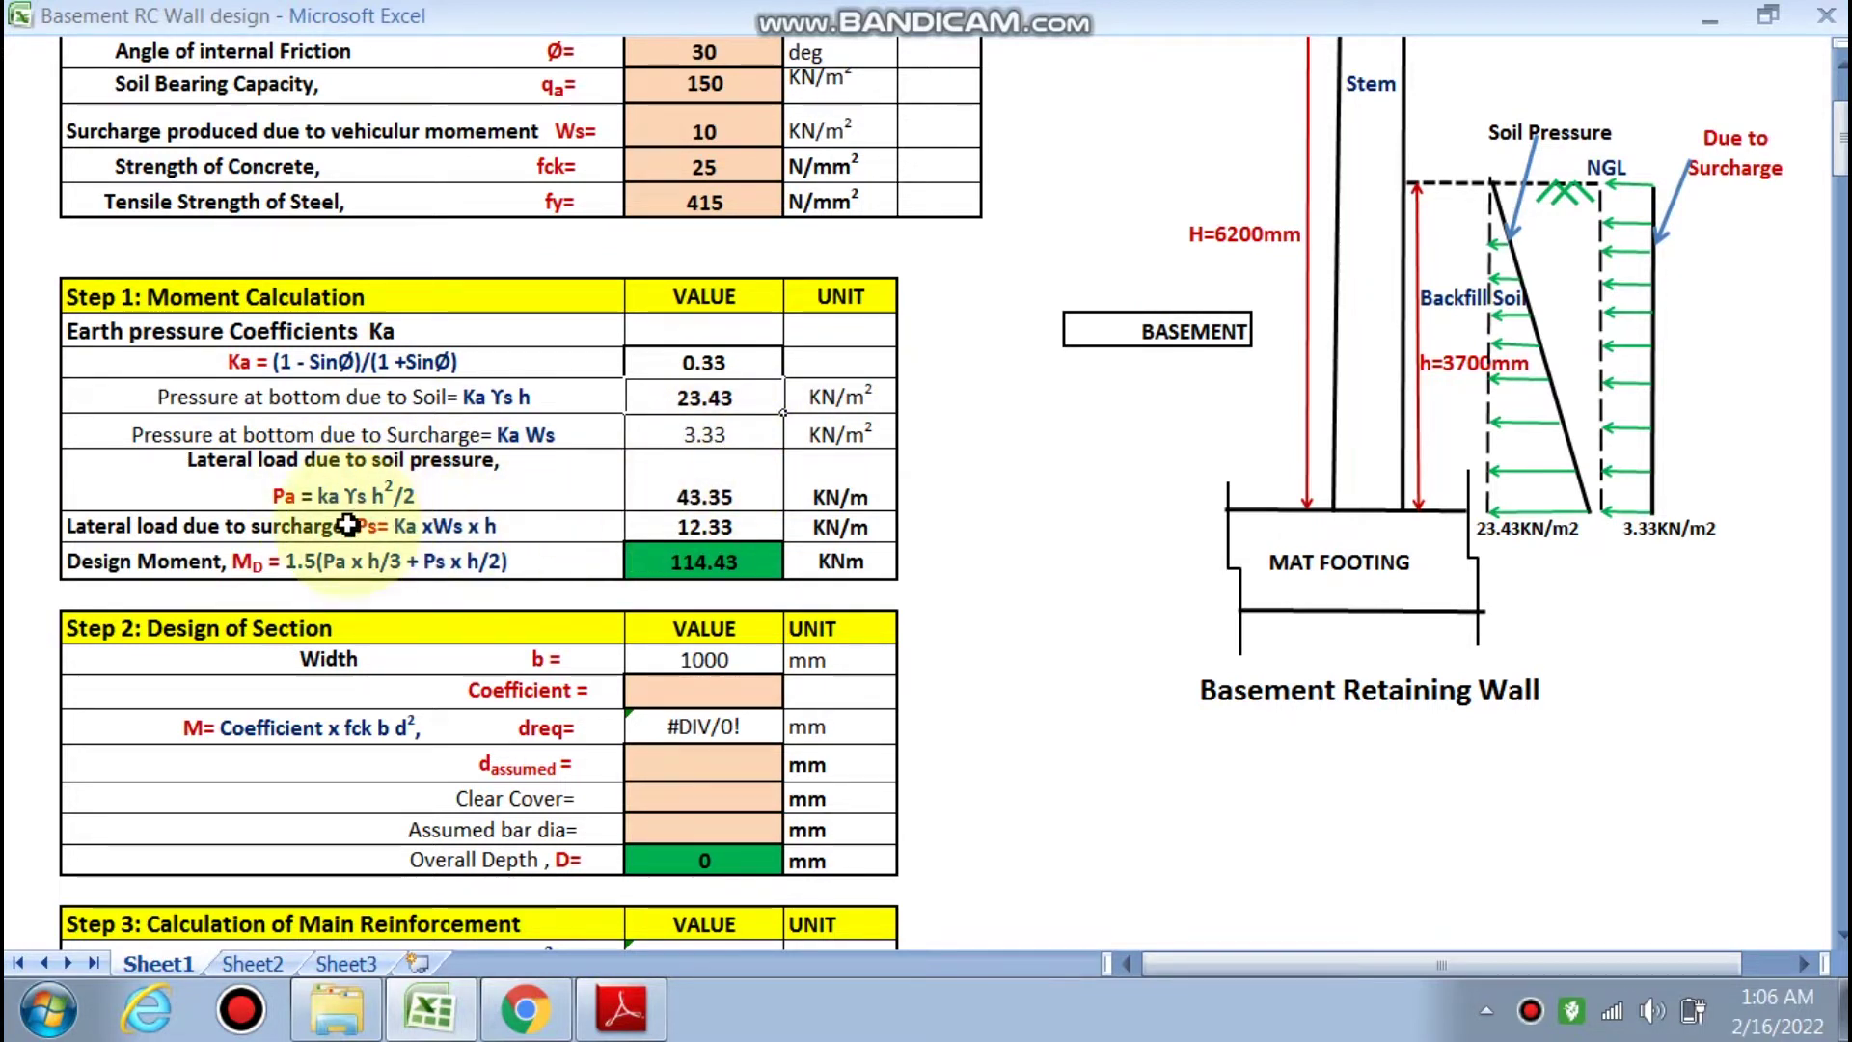
double_click(707, 497)
key(Escape)
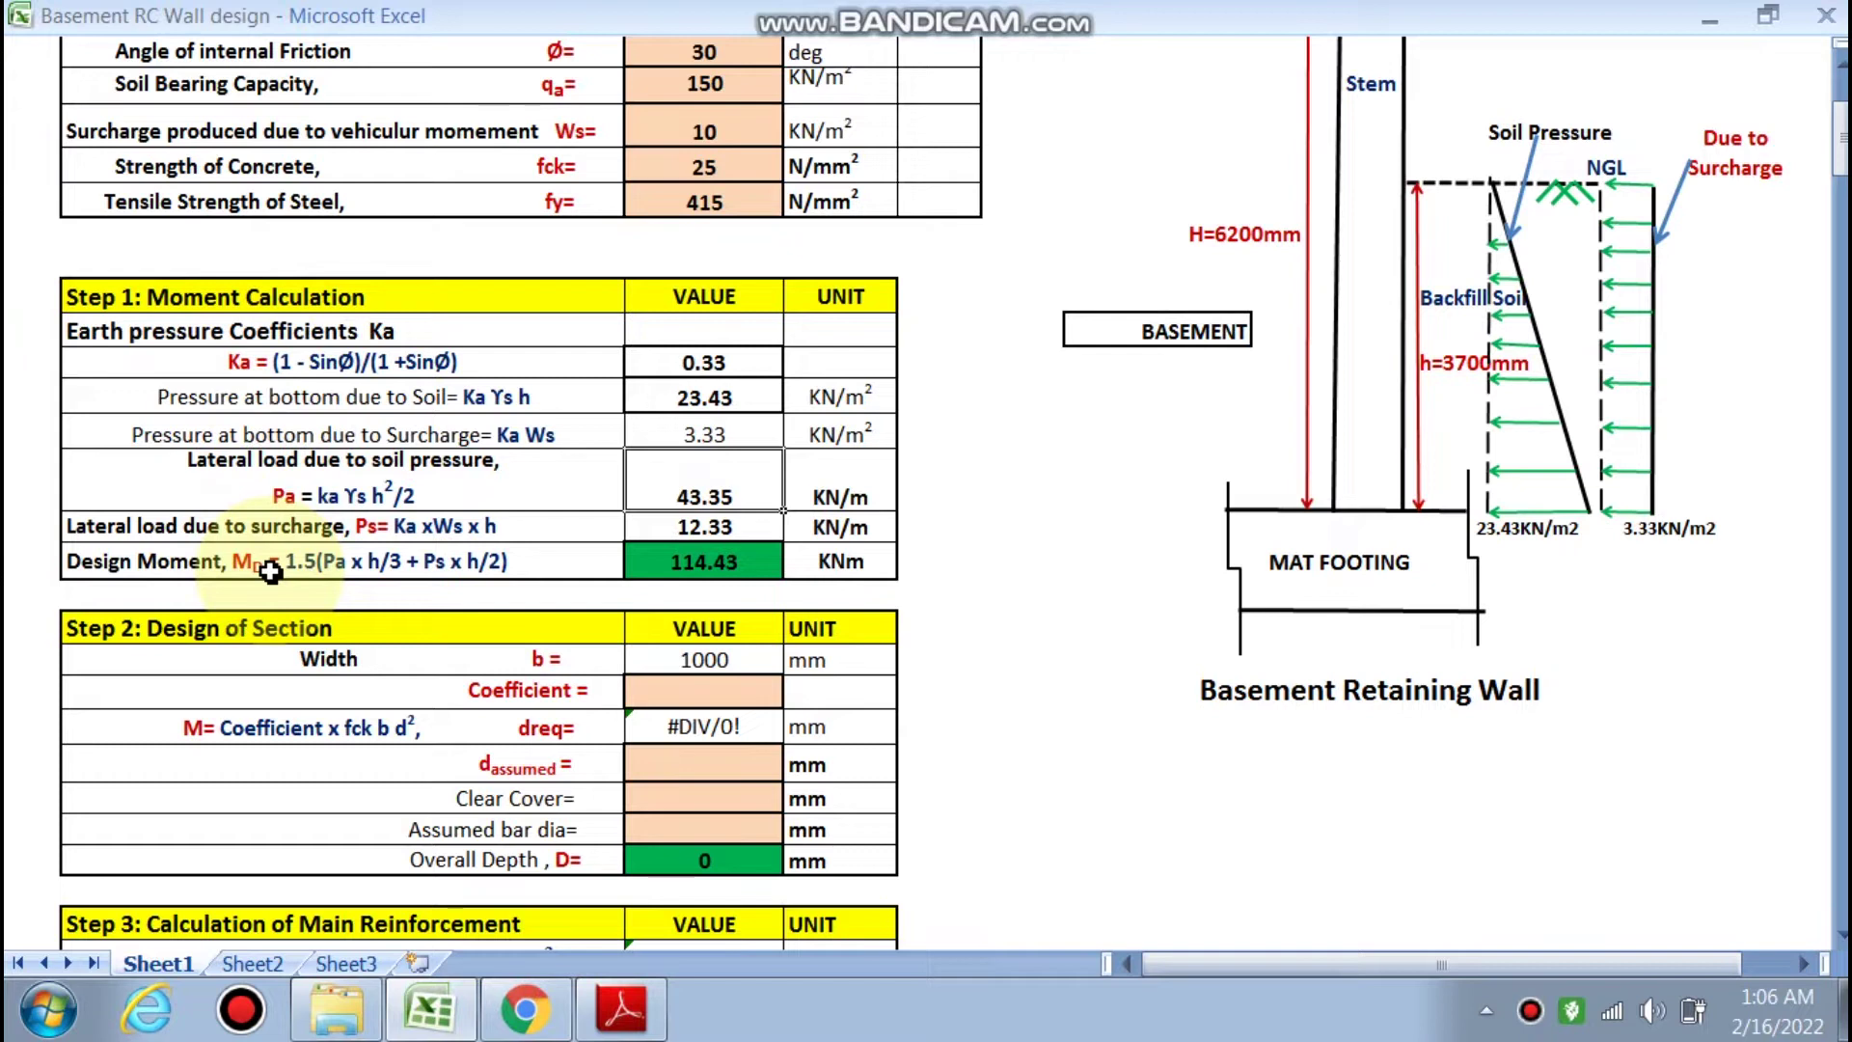
scroll(270, 571, up, 1)
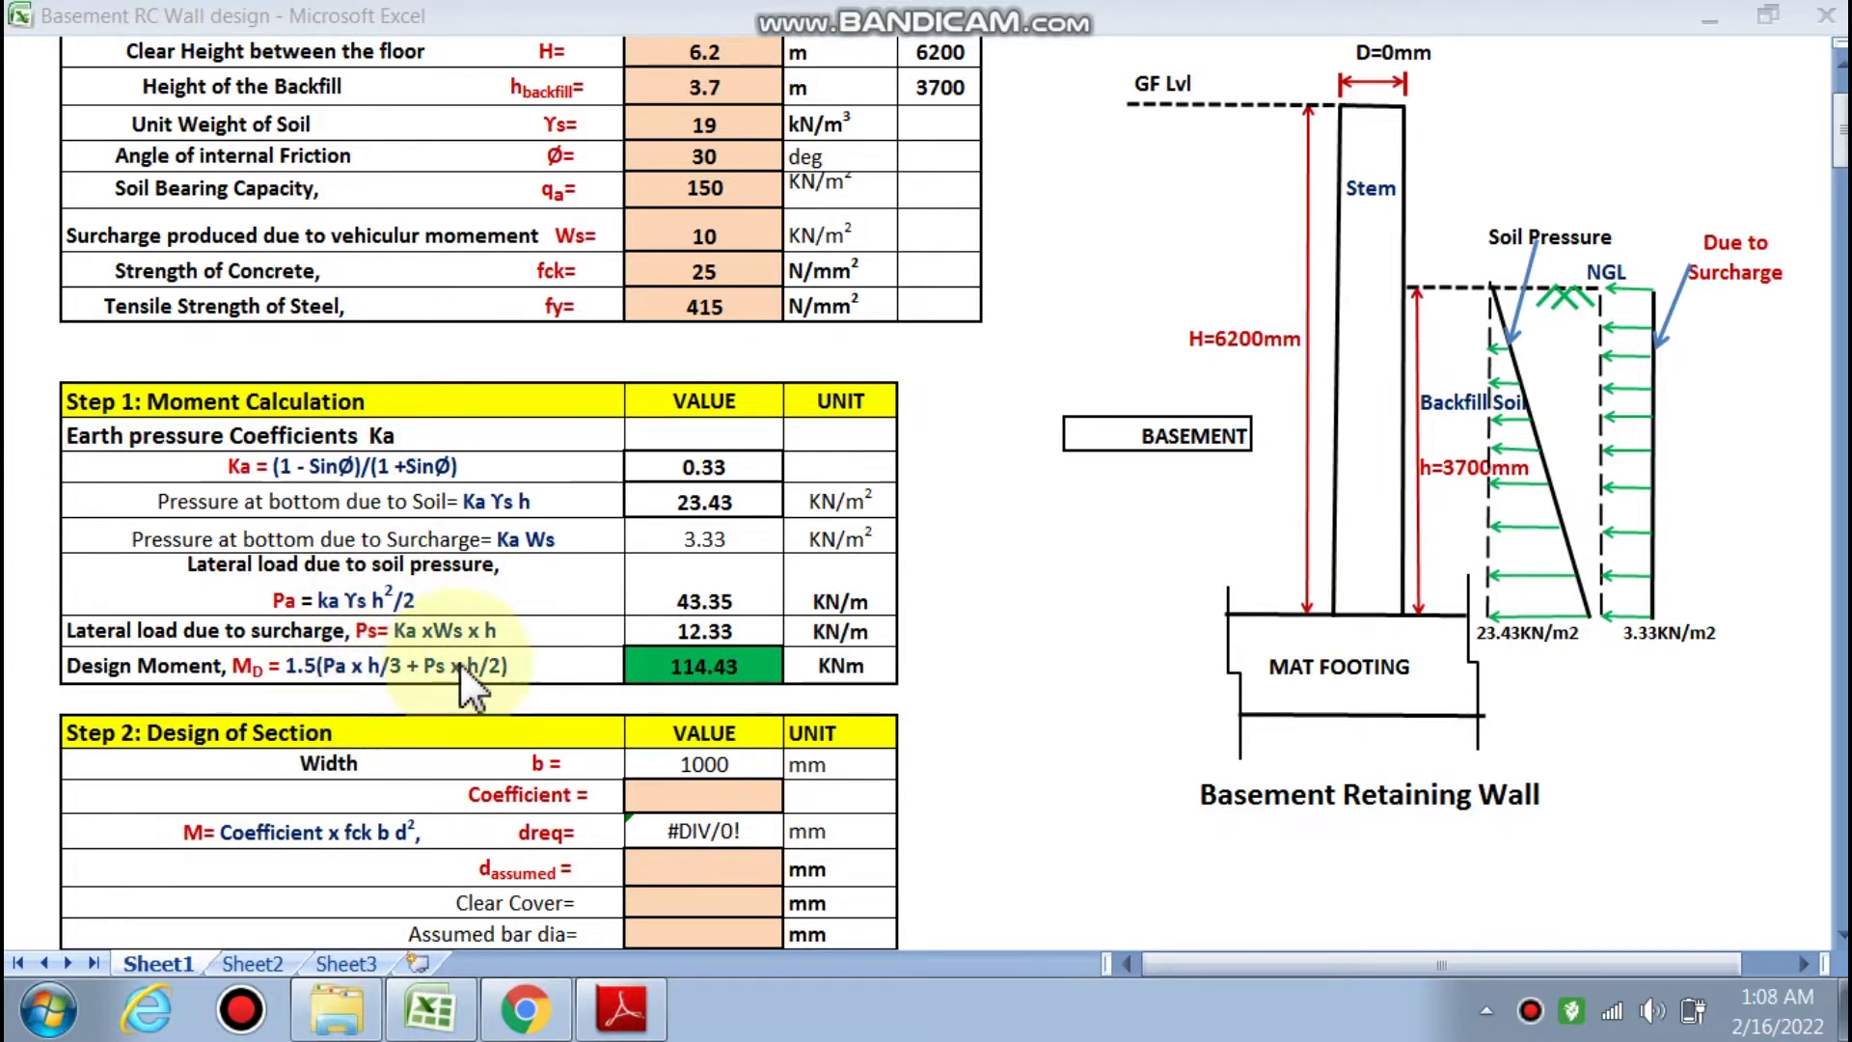
click(703, 594)
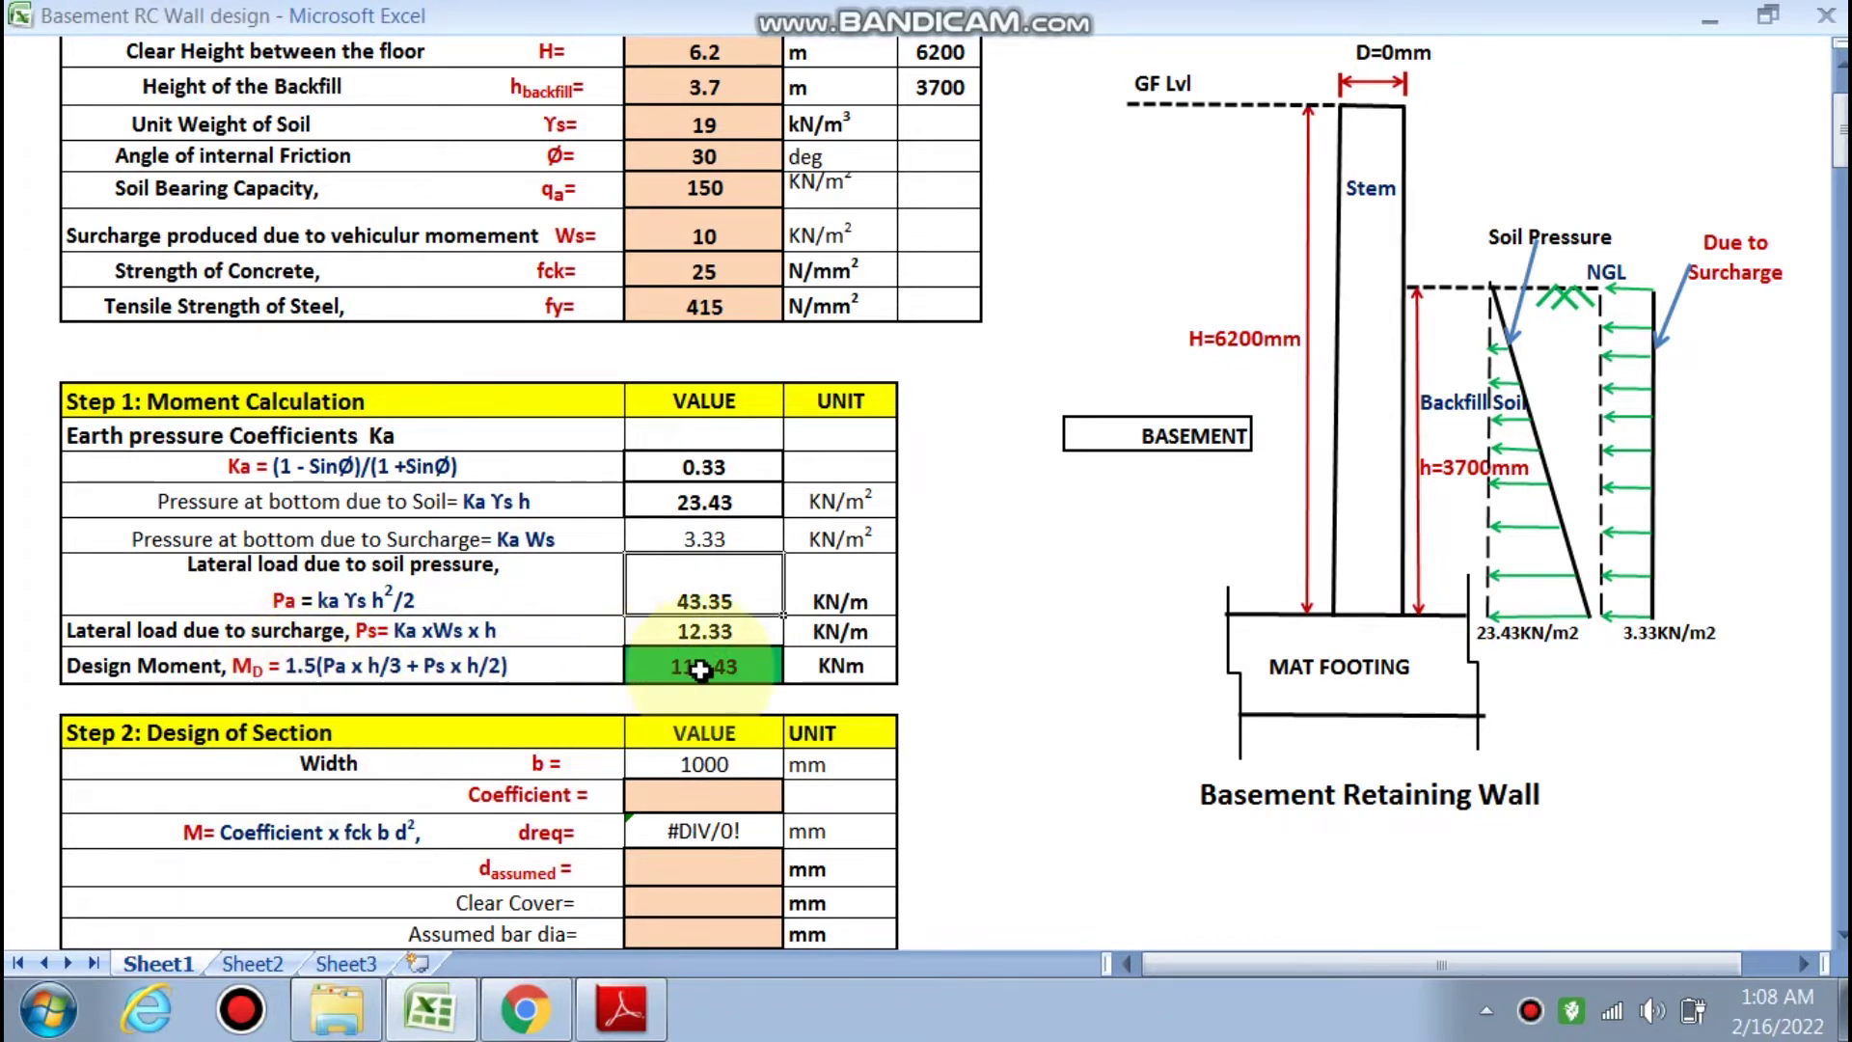
- Choose a coefficient of 0.138 for the required depth formula in the Step 2 section design
scroll(707, 669, down, 2)
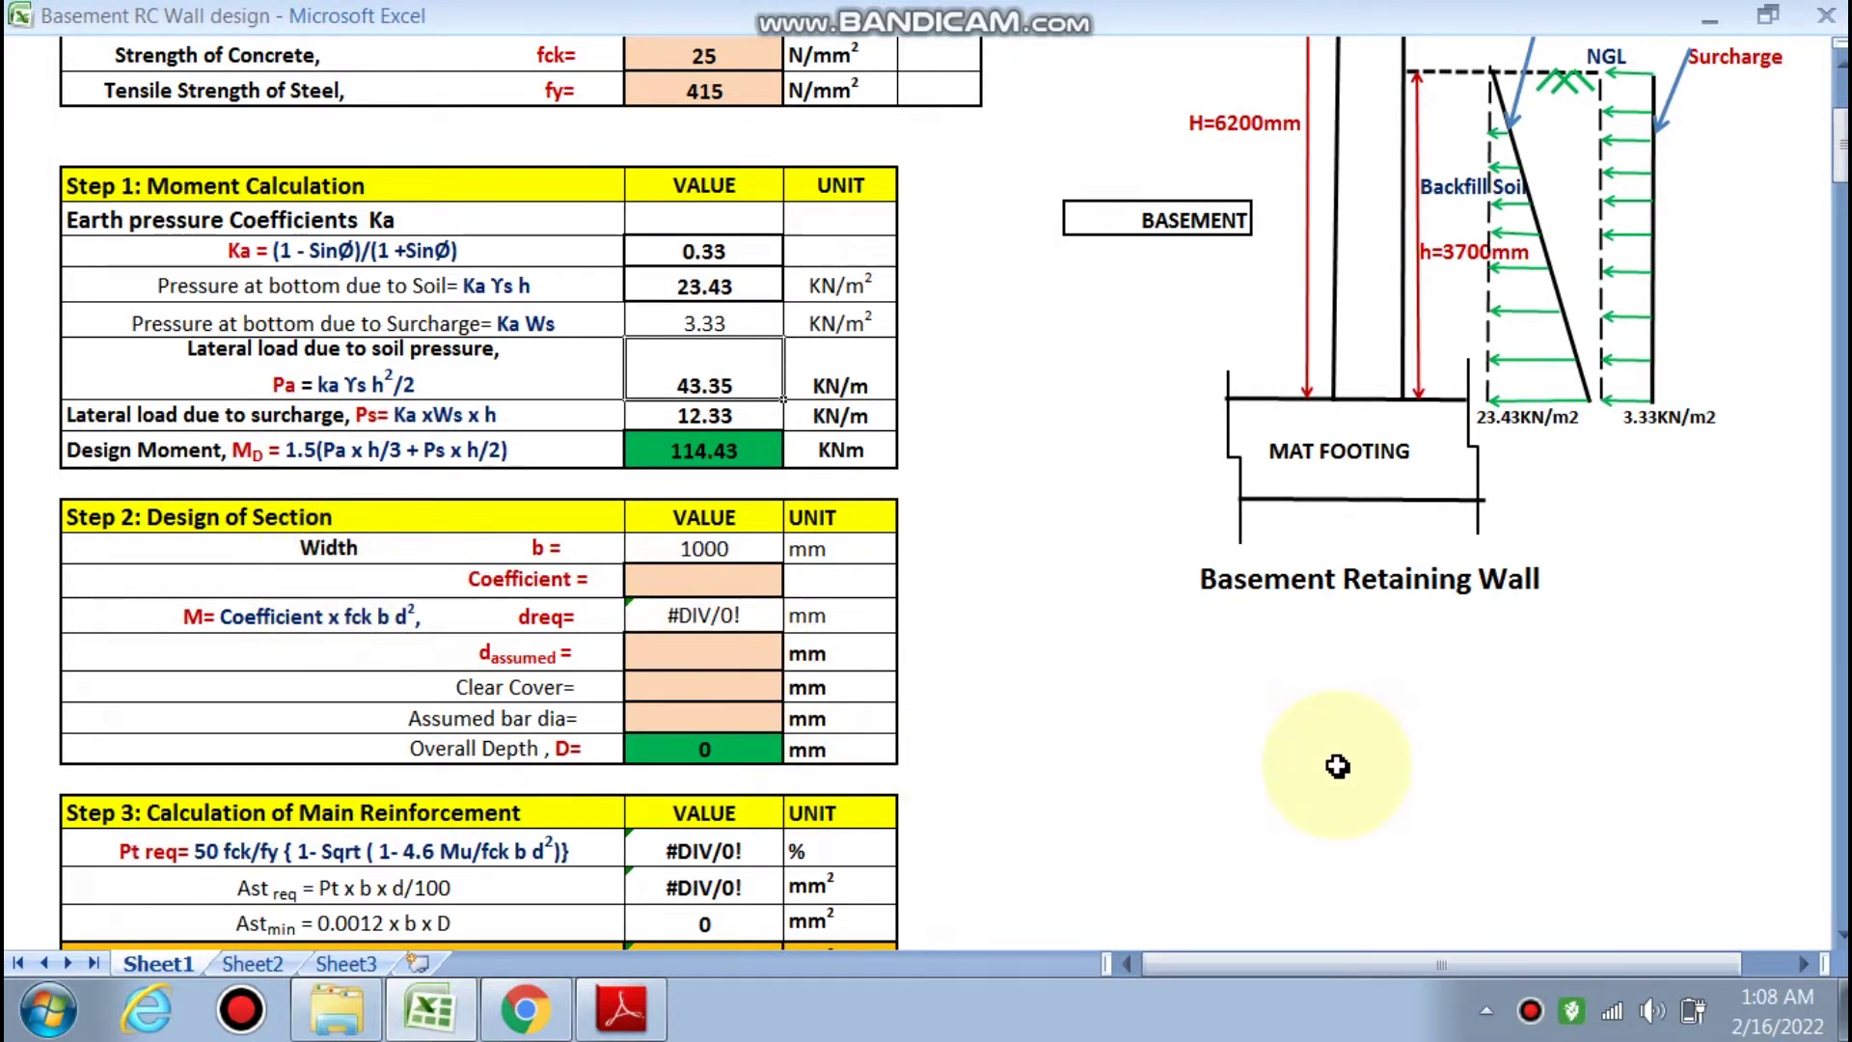
click(680, 586)
click(793, 581)
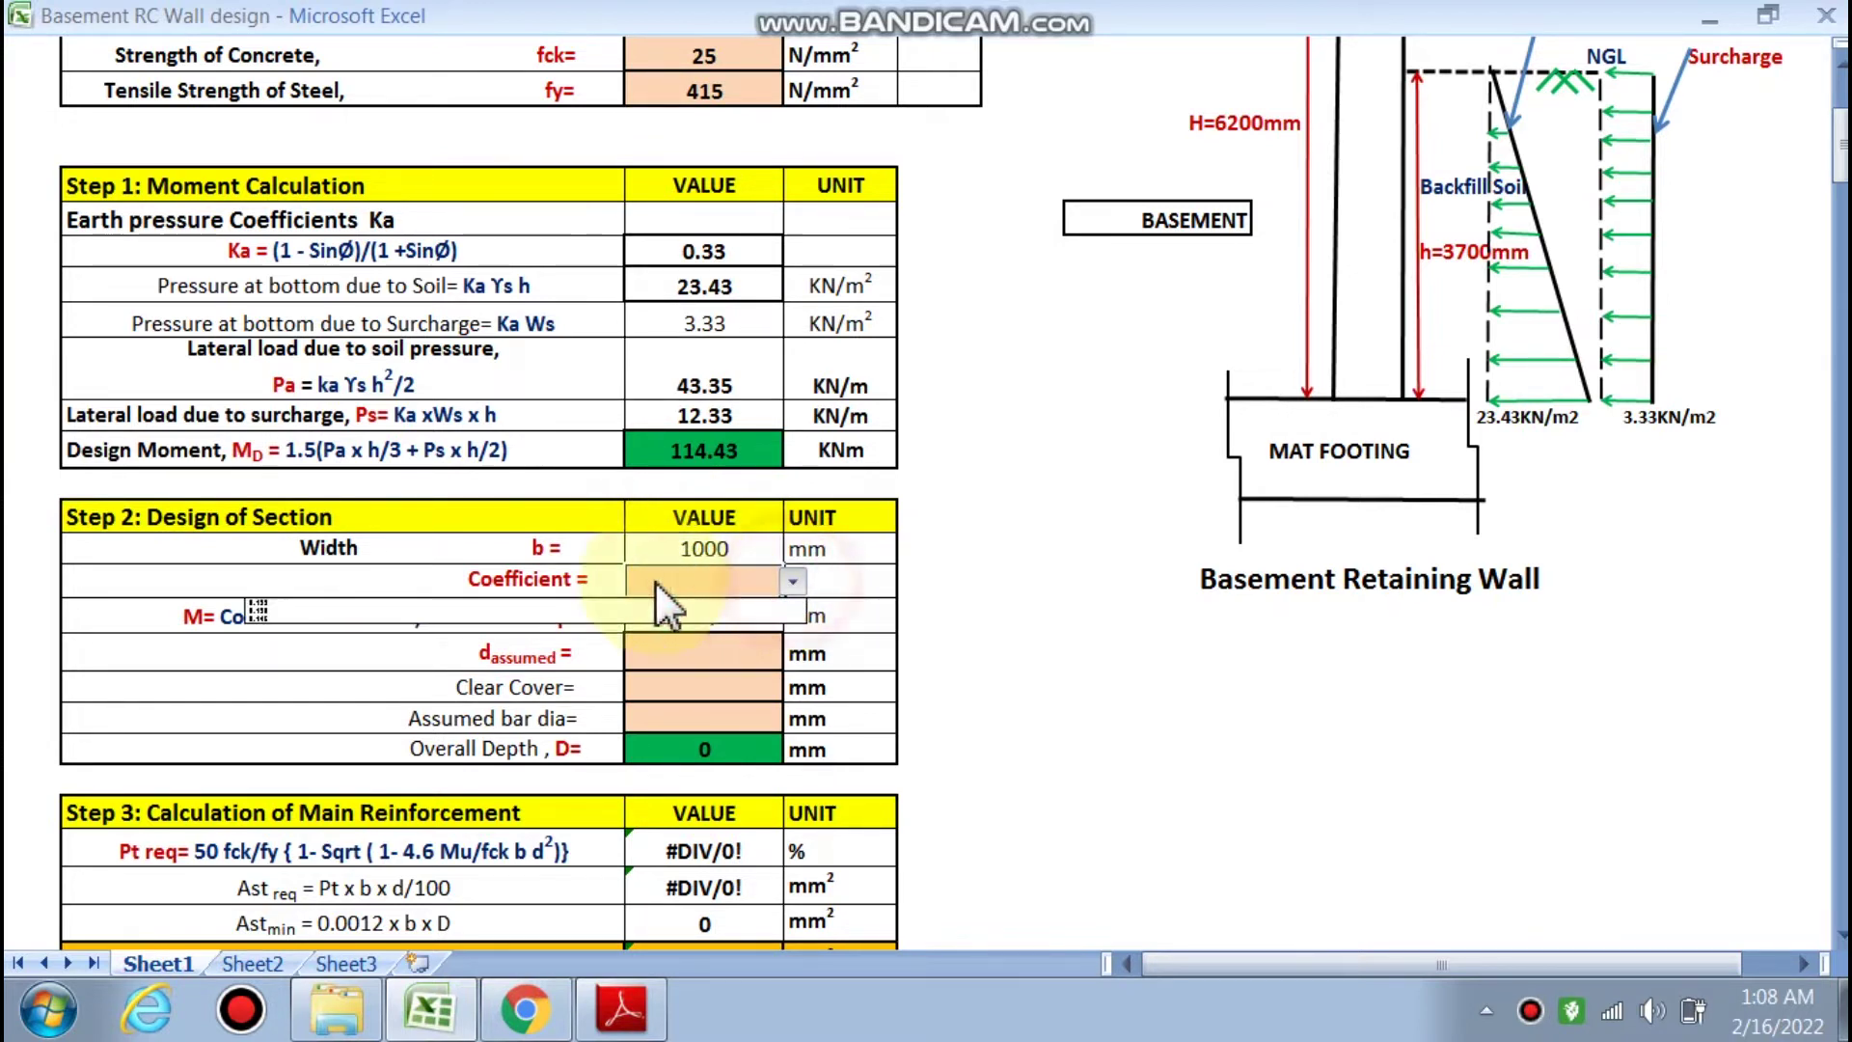
click(274, 610)
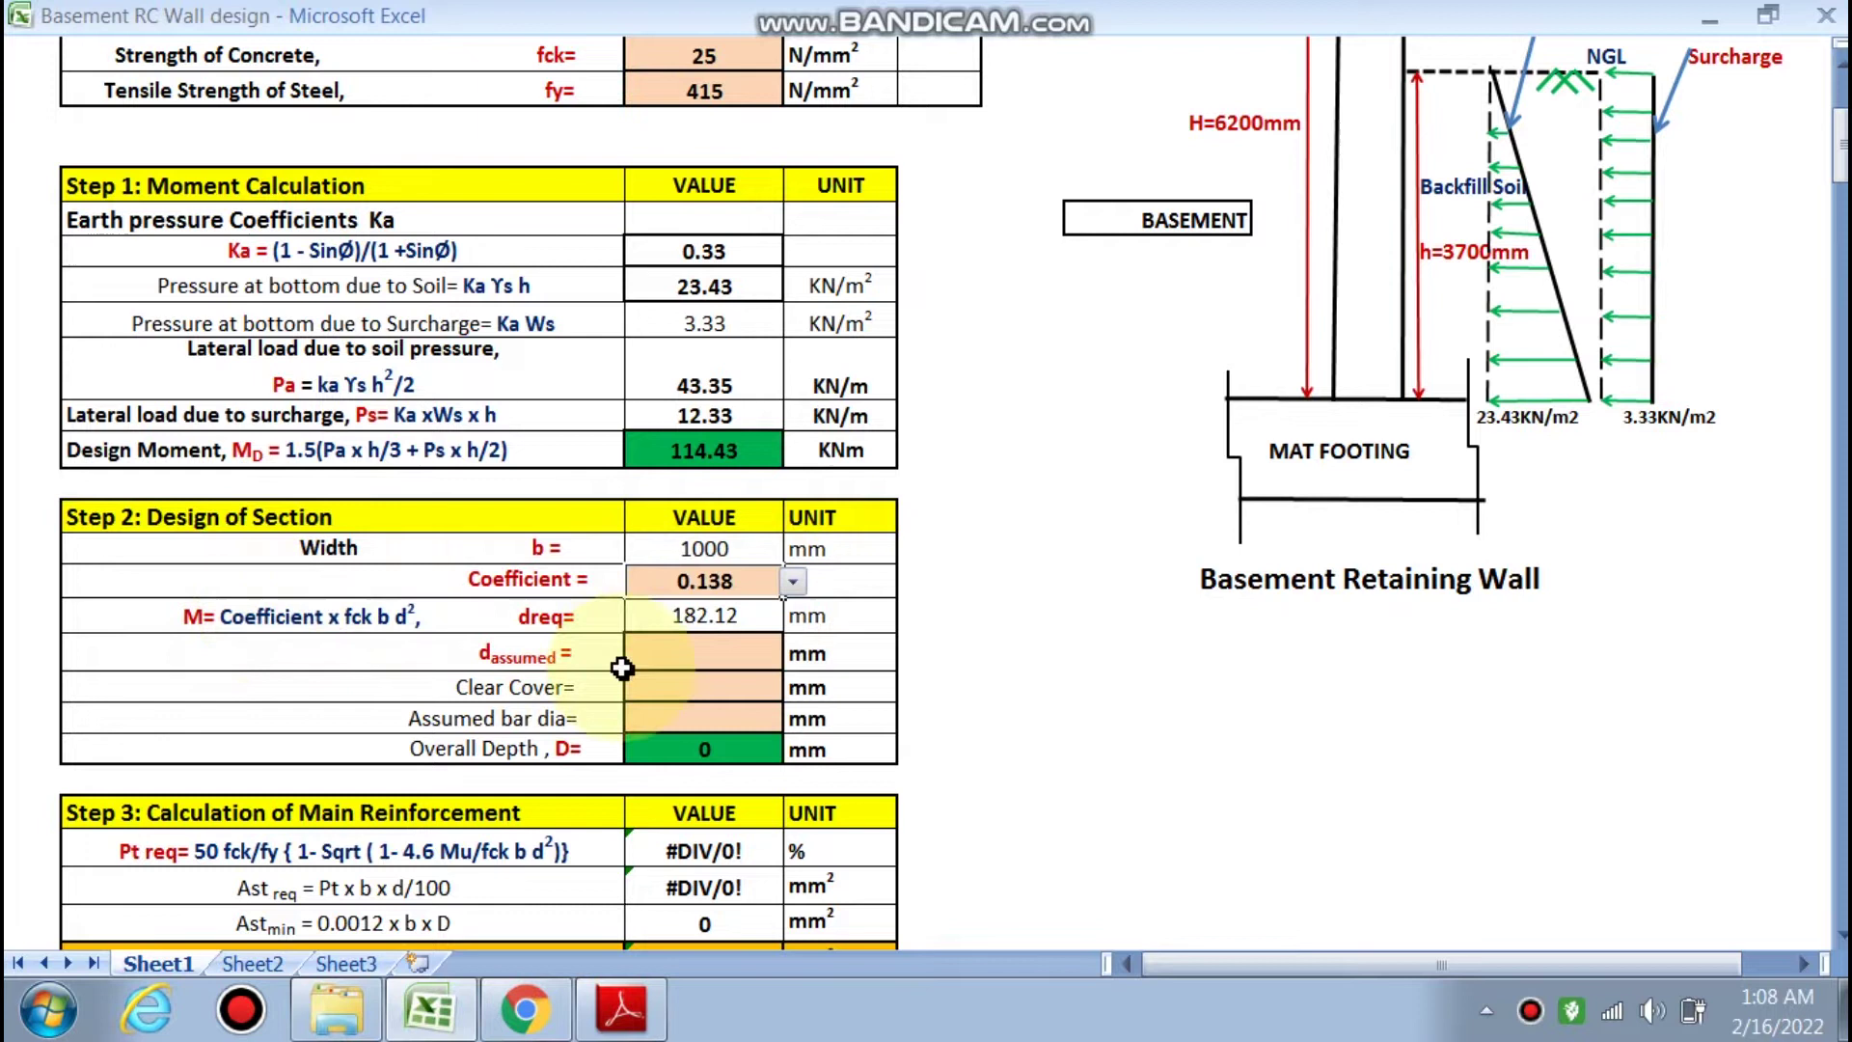
- Set the assumed effective depth d to 200 mm in the Step 2 section design
click(637, 683)
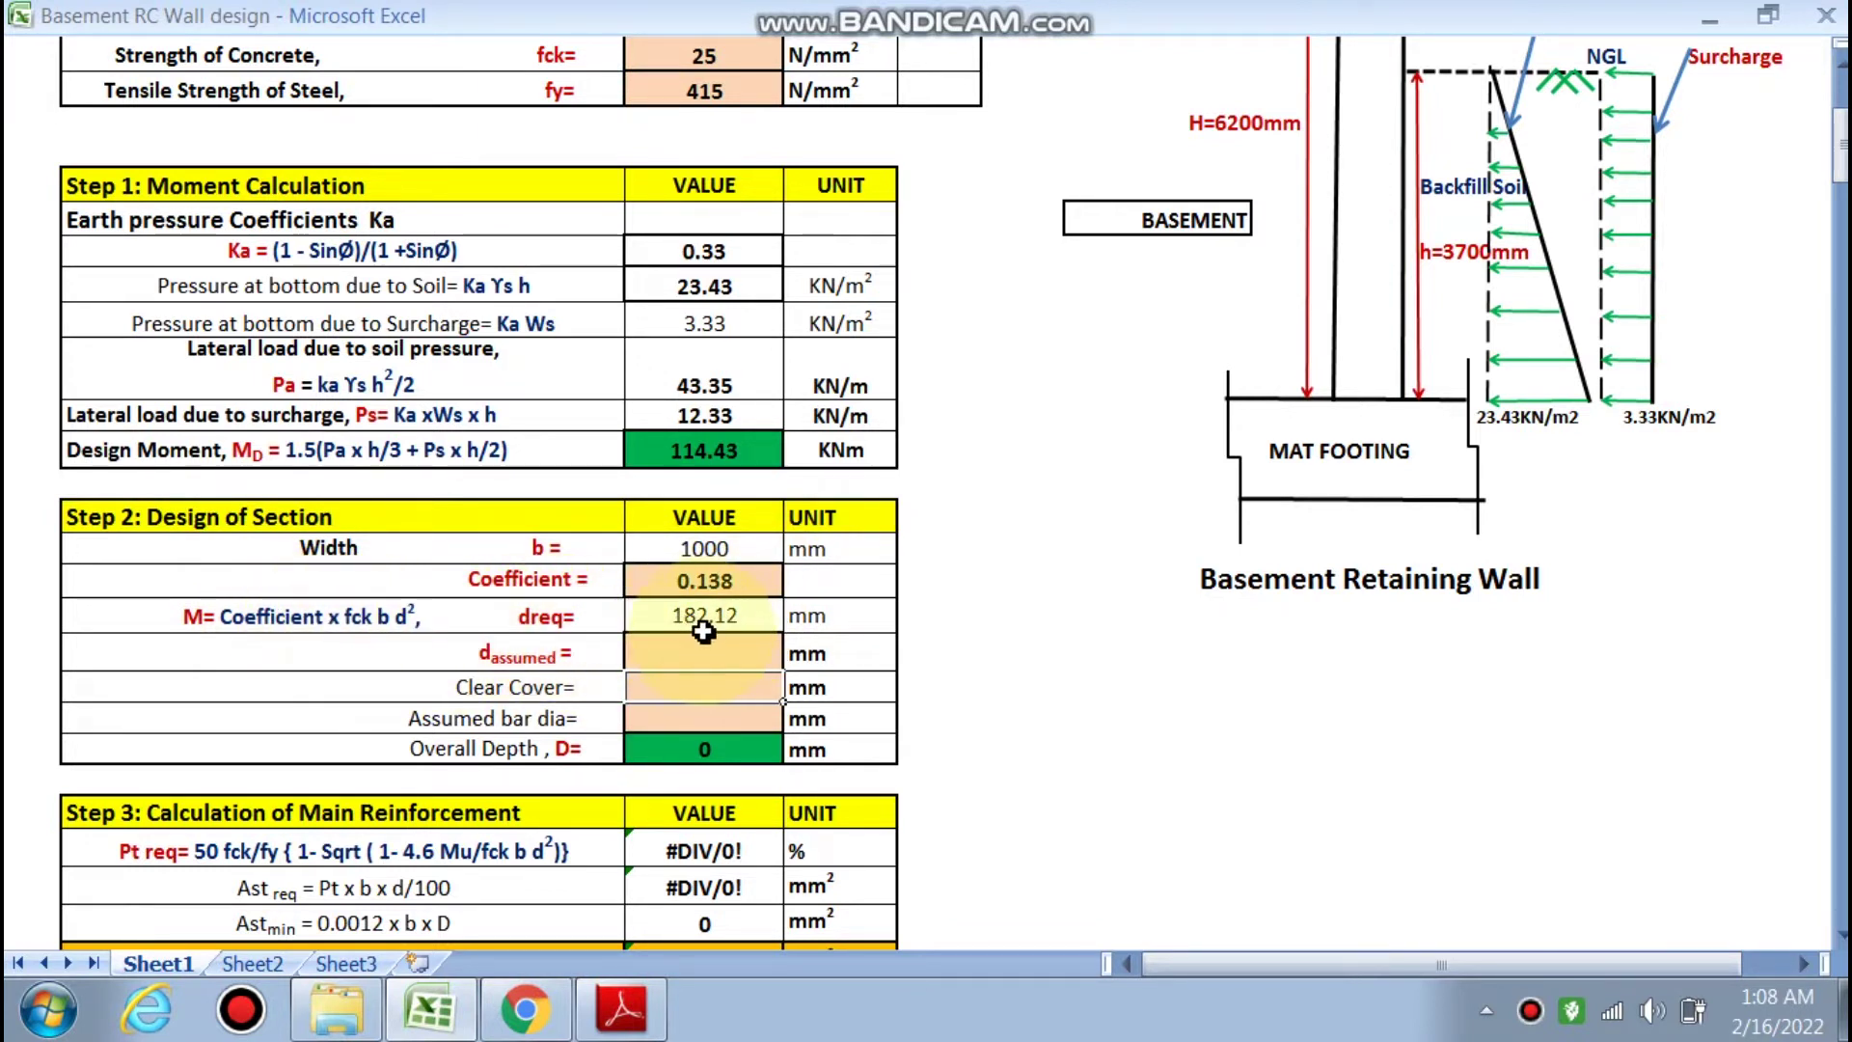
click(693, 652)
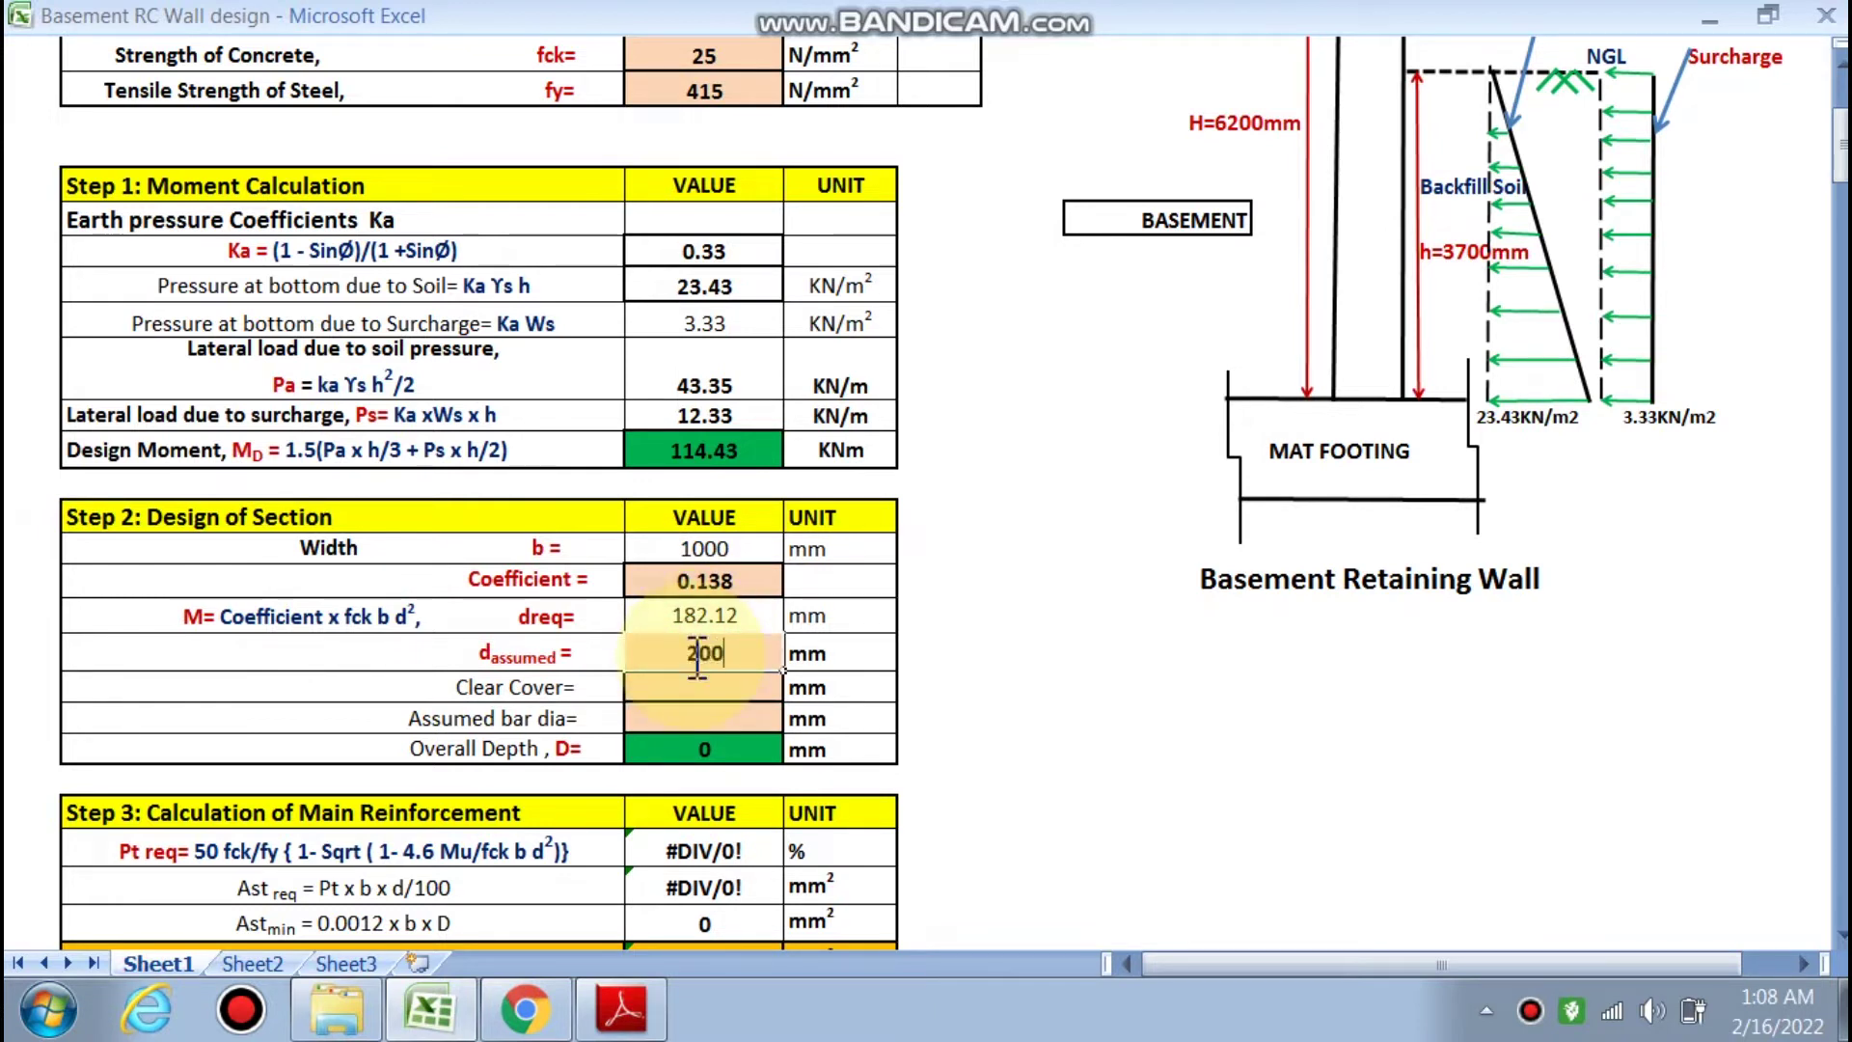
key(Return)
key(Return)
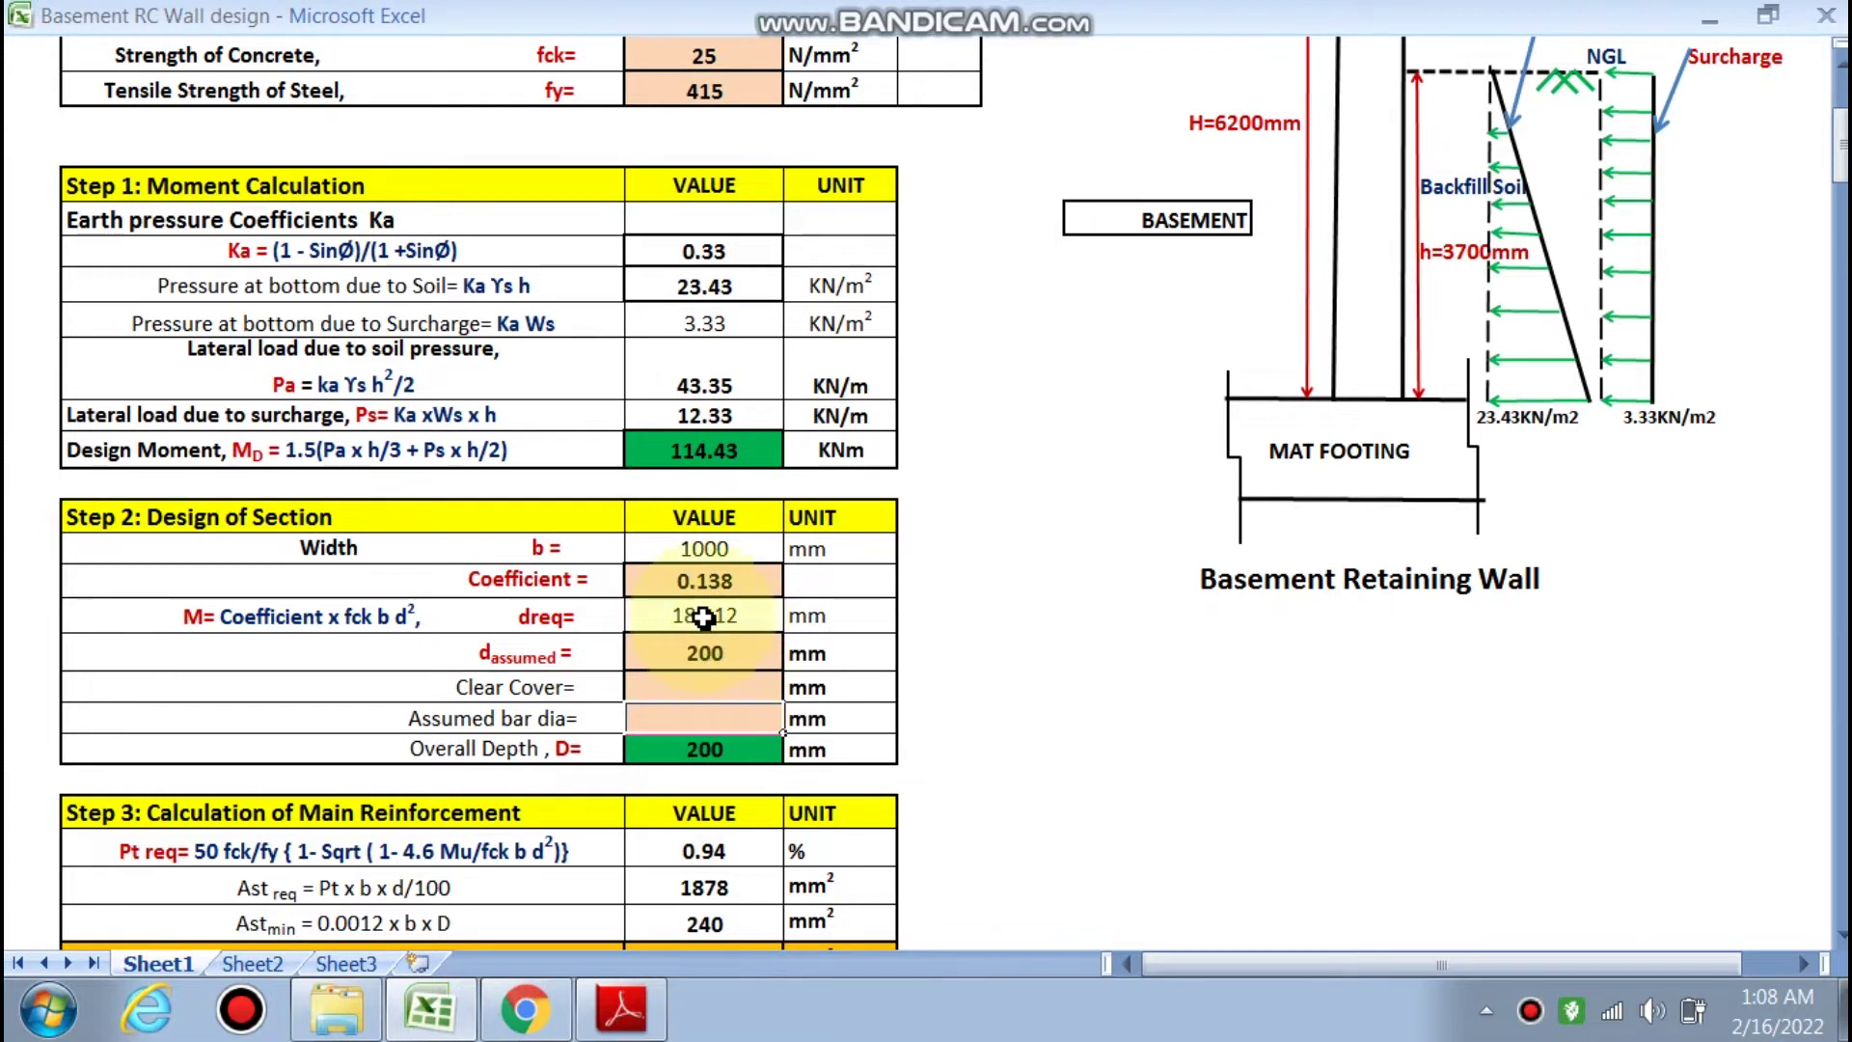
- Set the clear cover to 30 mm and the assumed bar diameter to 20 mm in the section design
click(681, 688)
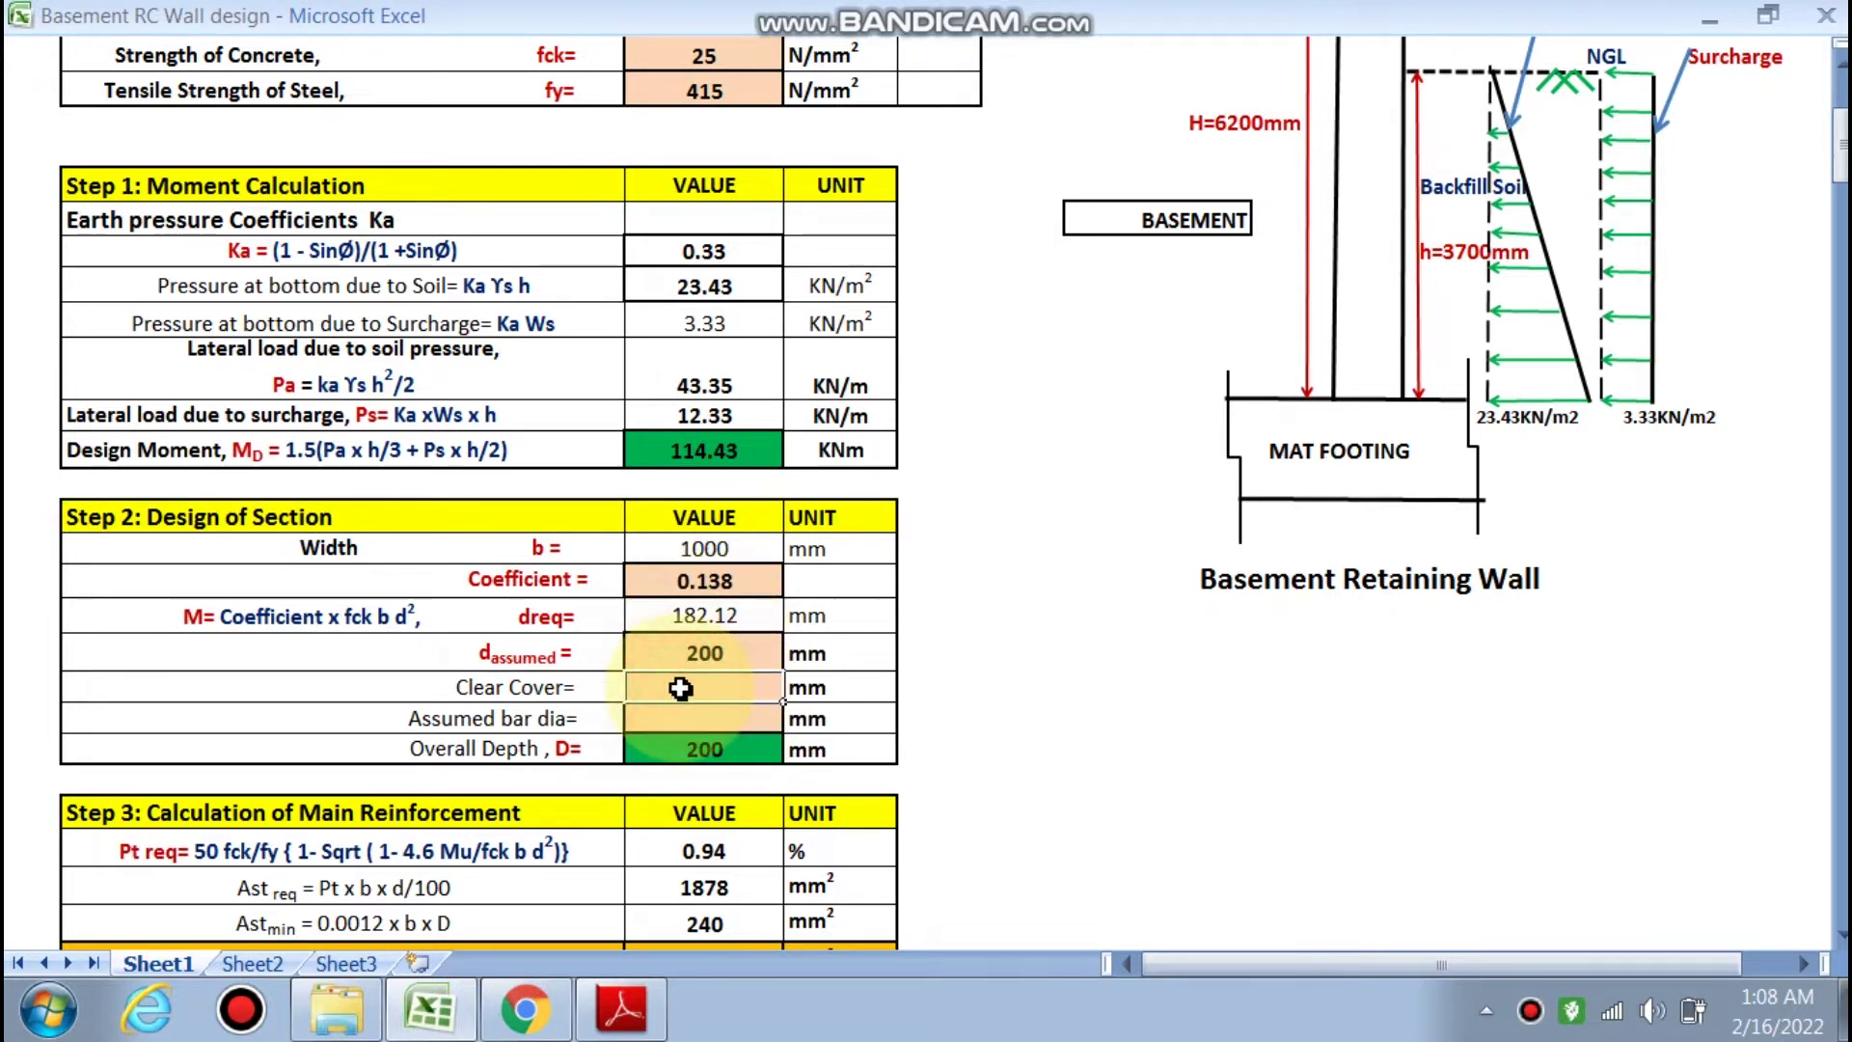
key(Return)
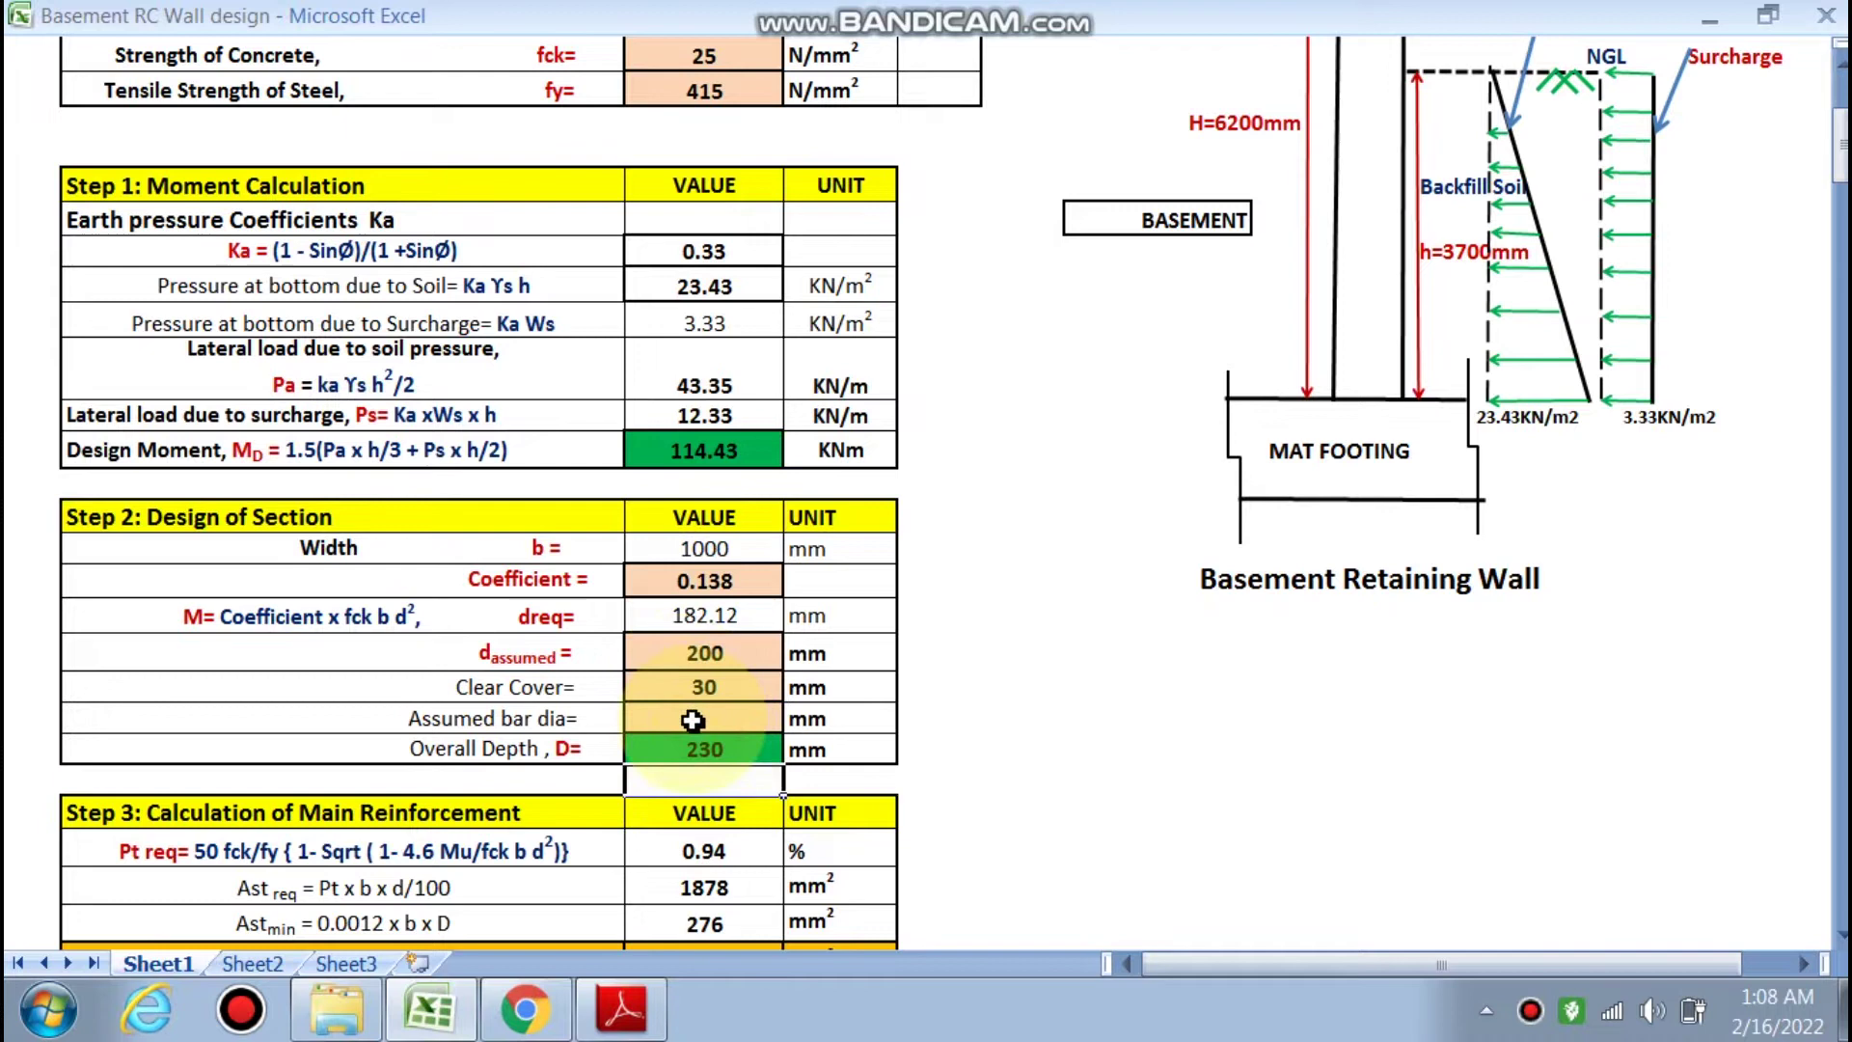
key(Return)
- Choose a 20 mm bar diameter for the main reinforcement in Step 3
scroll(758, 756, down, 1)
scroll(758, 755, down, 2)
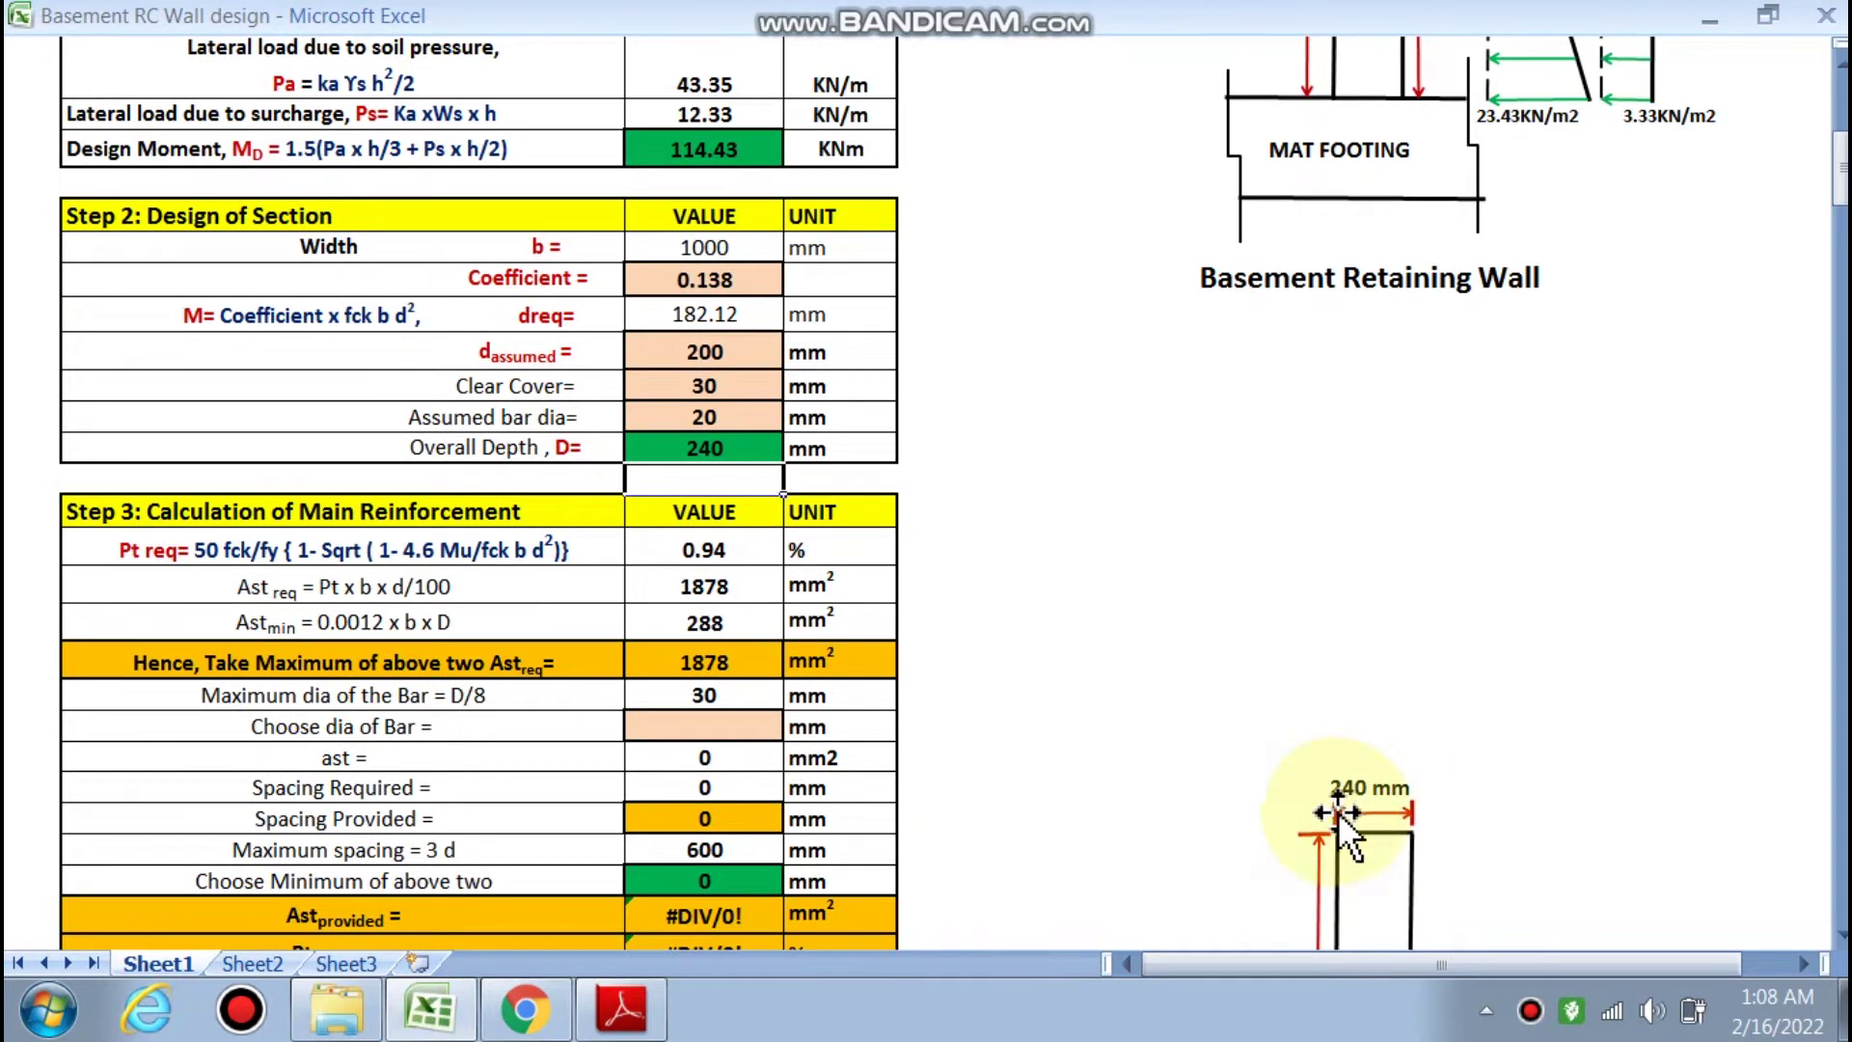
scroll(676, 570, down, 1)
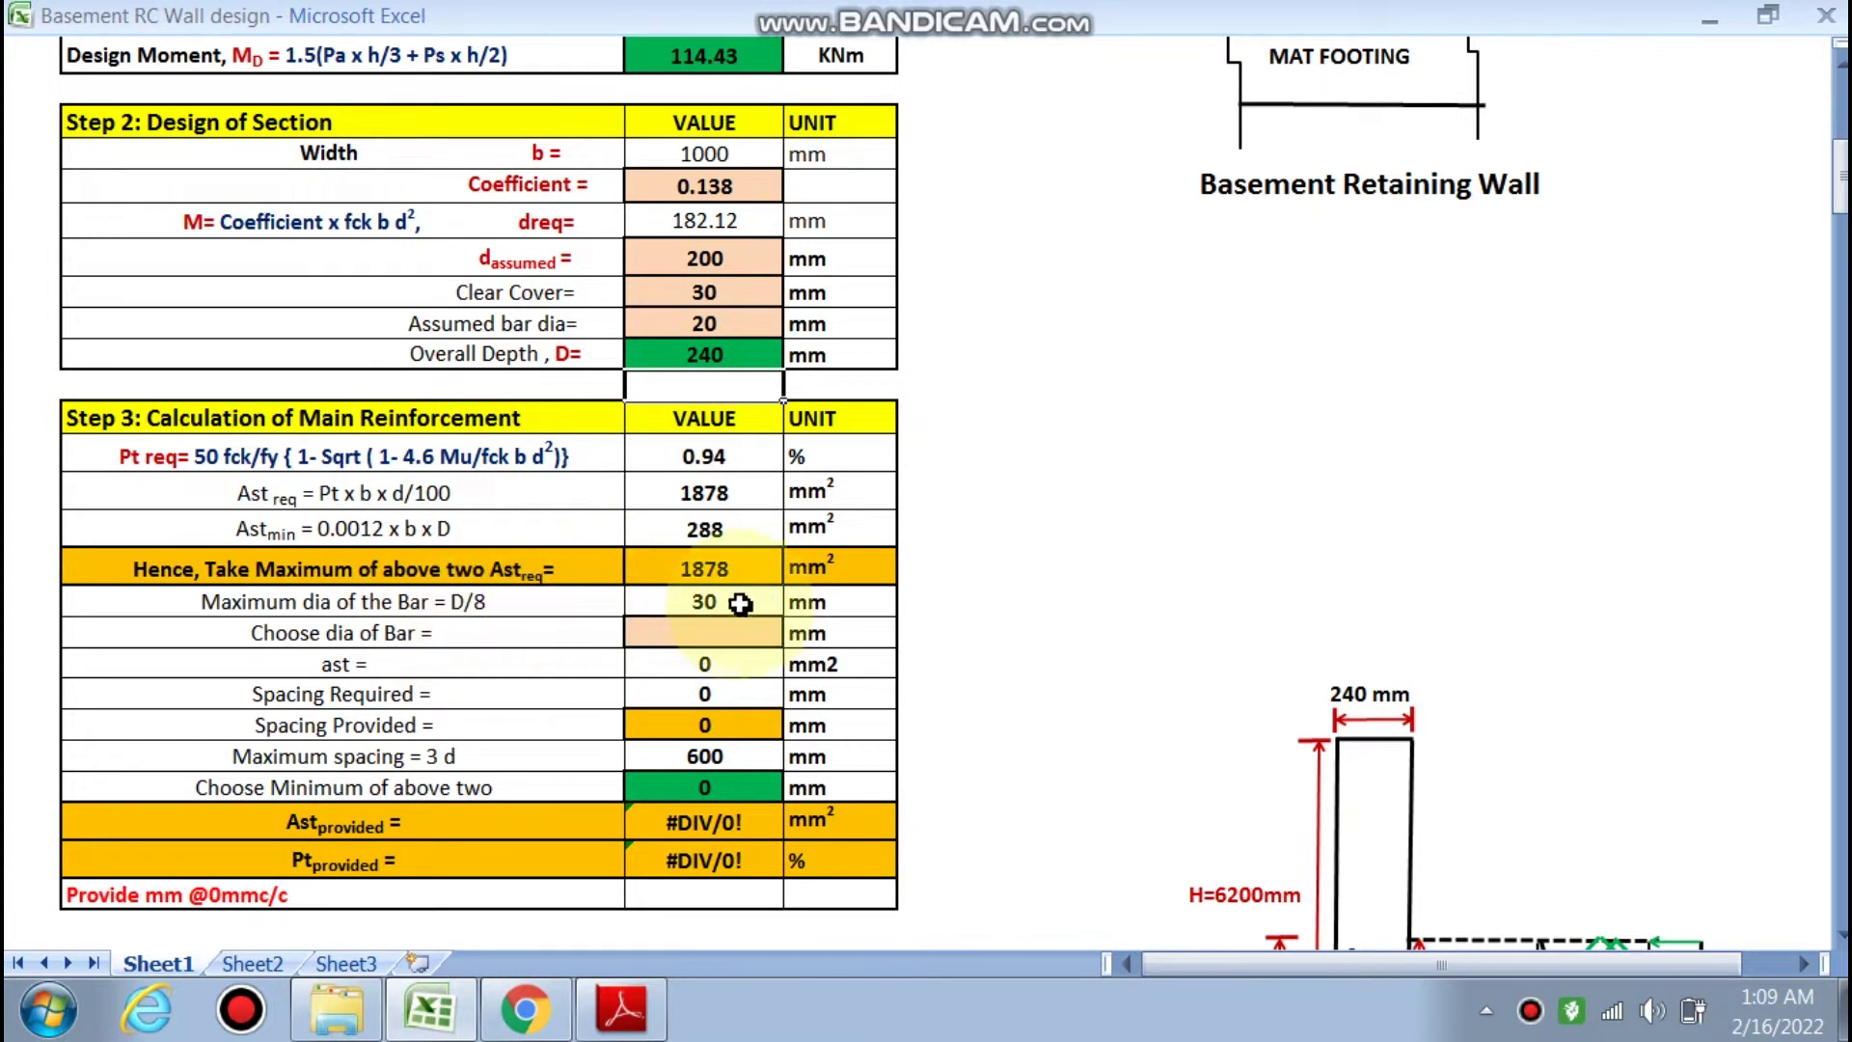
click(733, 633)
click(792, 633)
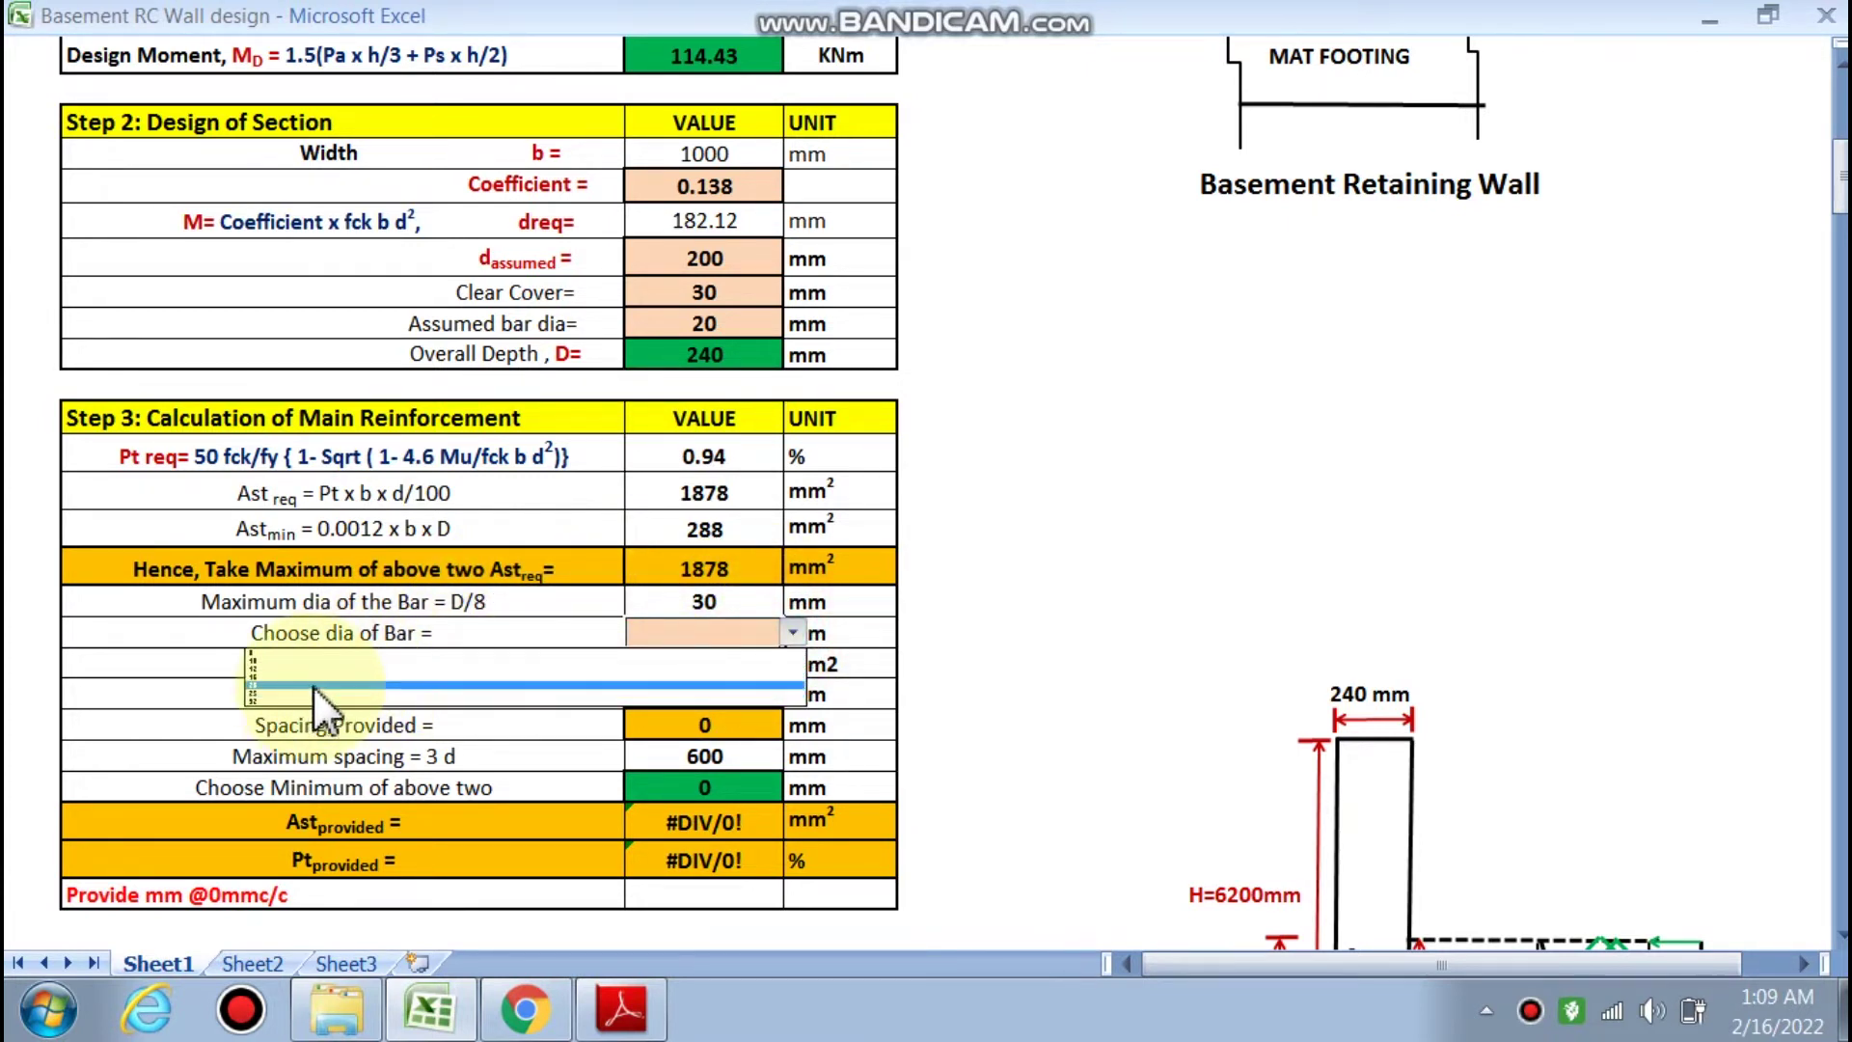
click(508, 698)
- Examine the main reinforcement results and Step 4 shear check, comparing the provided steel percentage with the bounds in the shear strength interpolation
scroll(508, 699, down, 2)
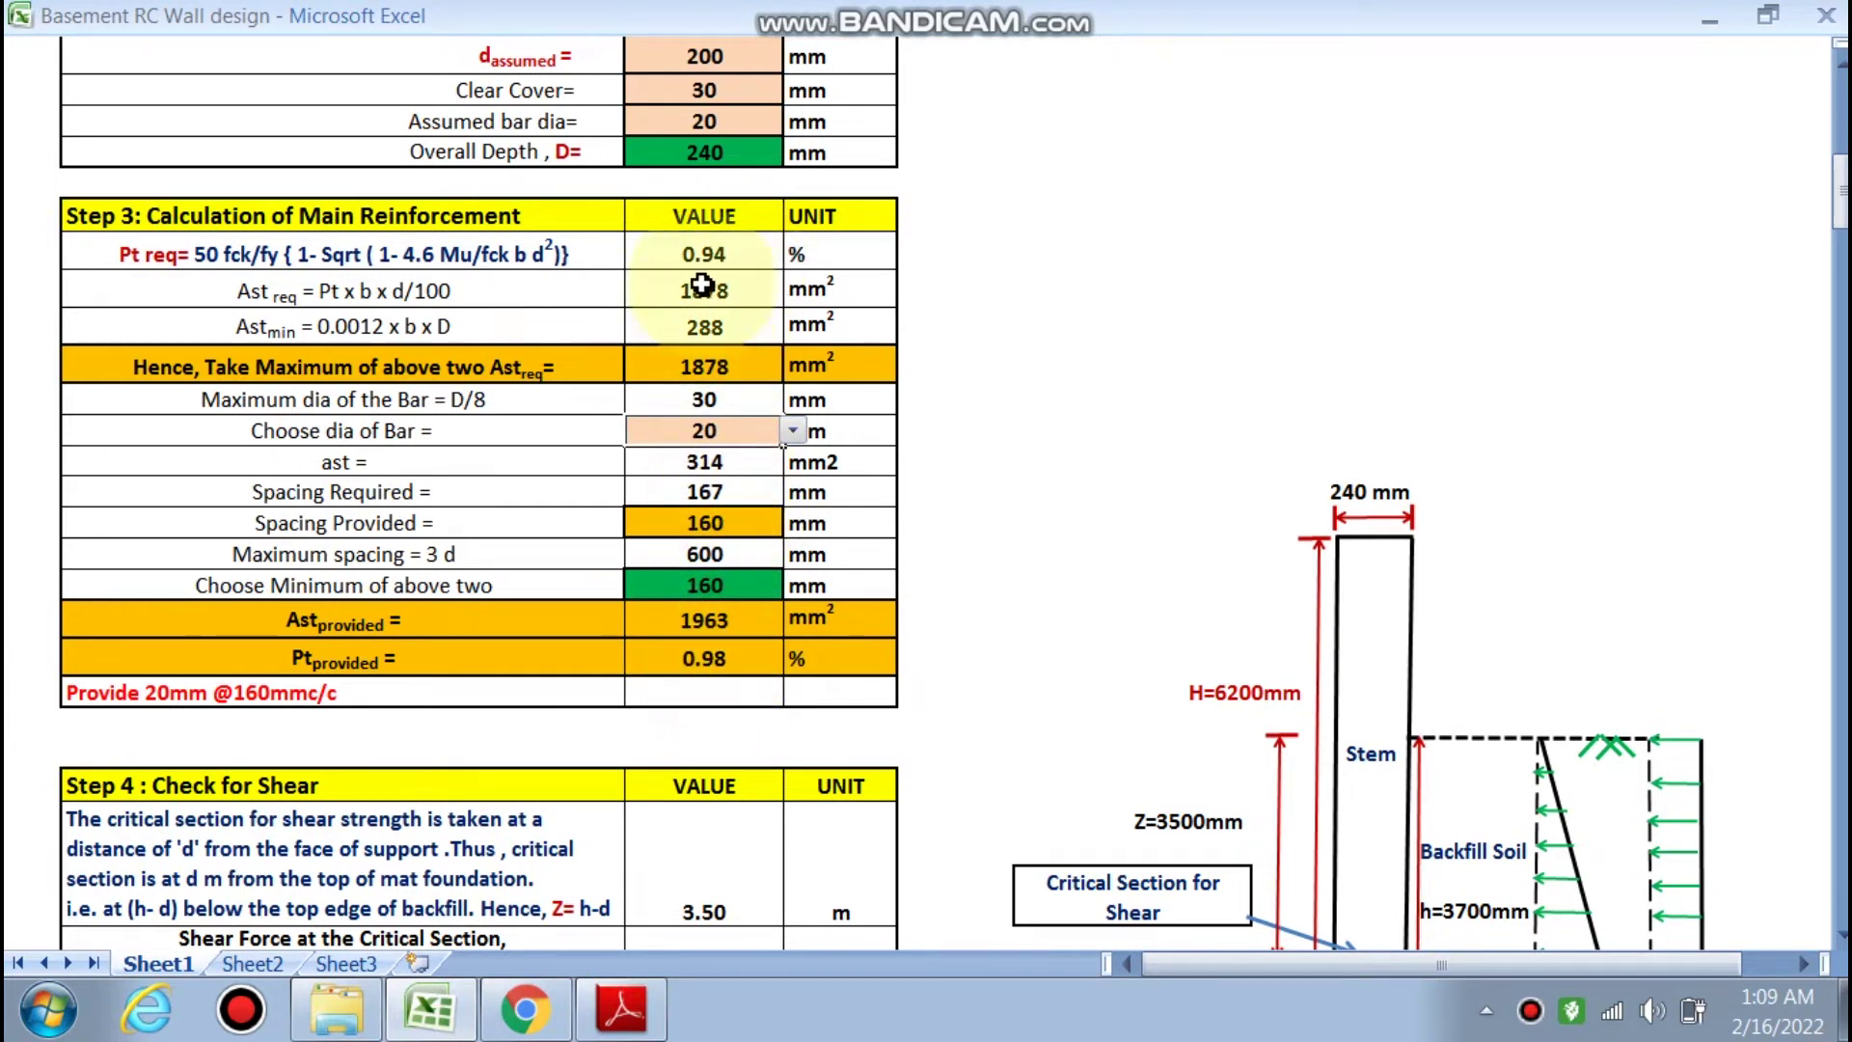
scroll(602, 555, down, 1)
scroll(601, 555, down, 2)
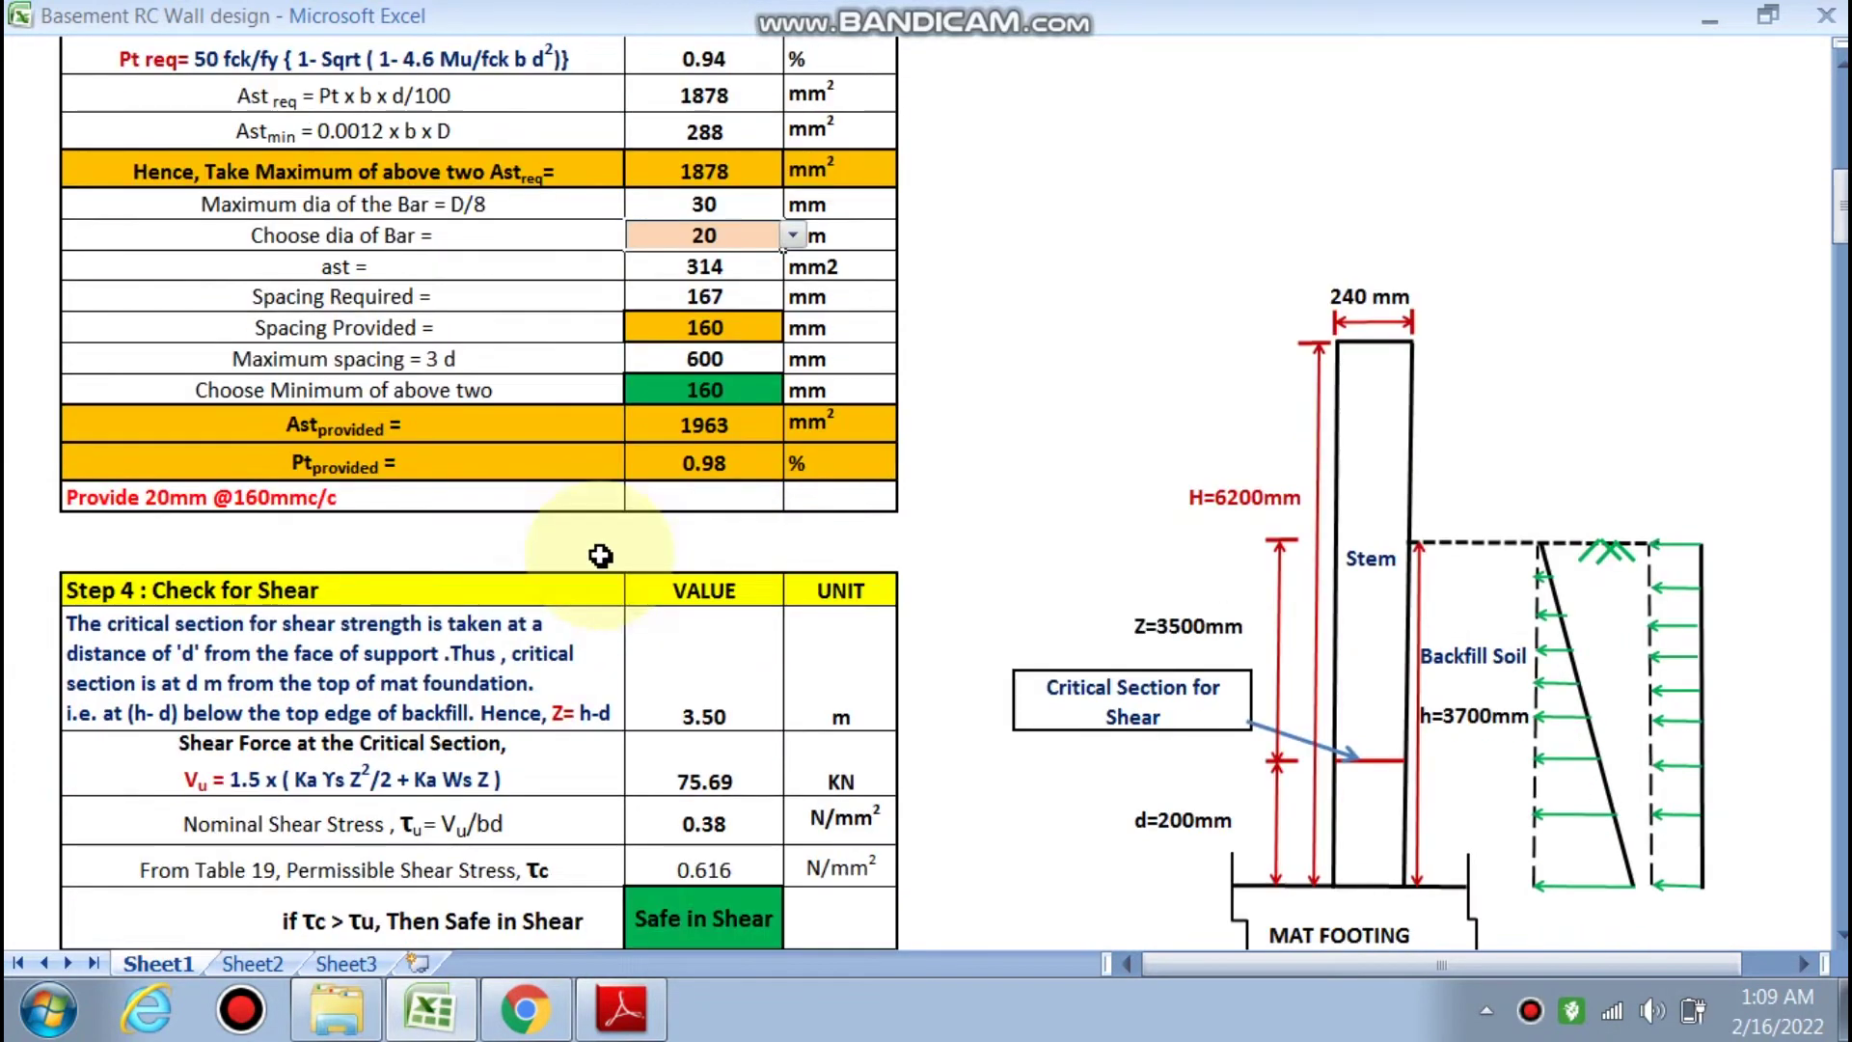
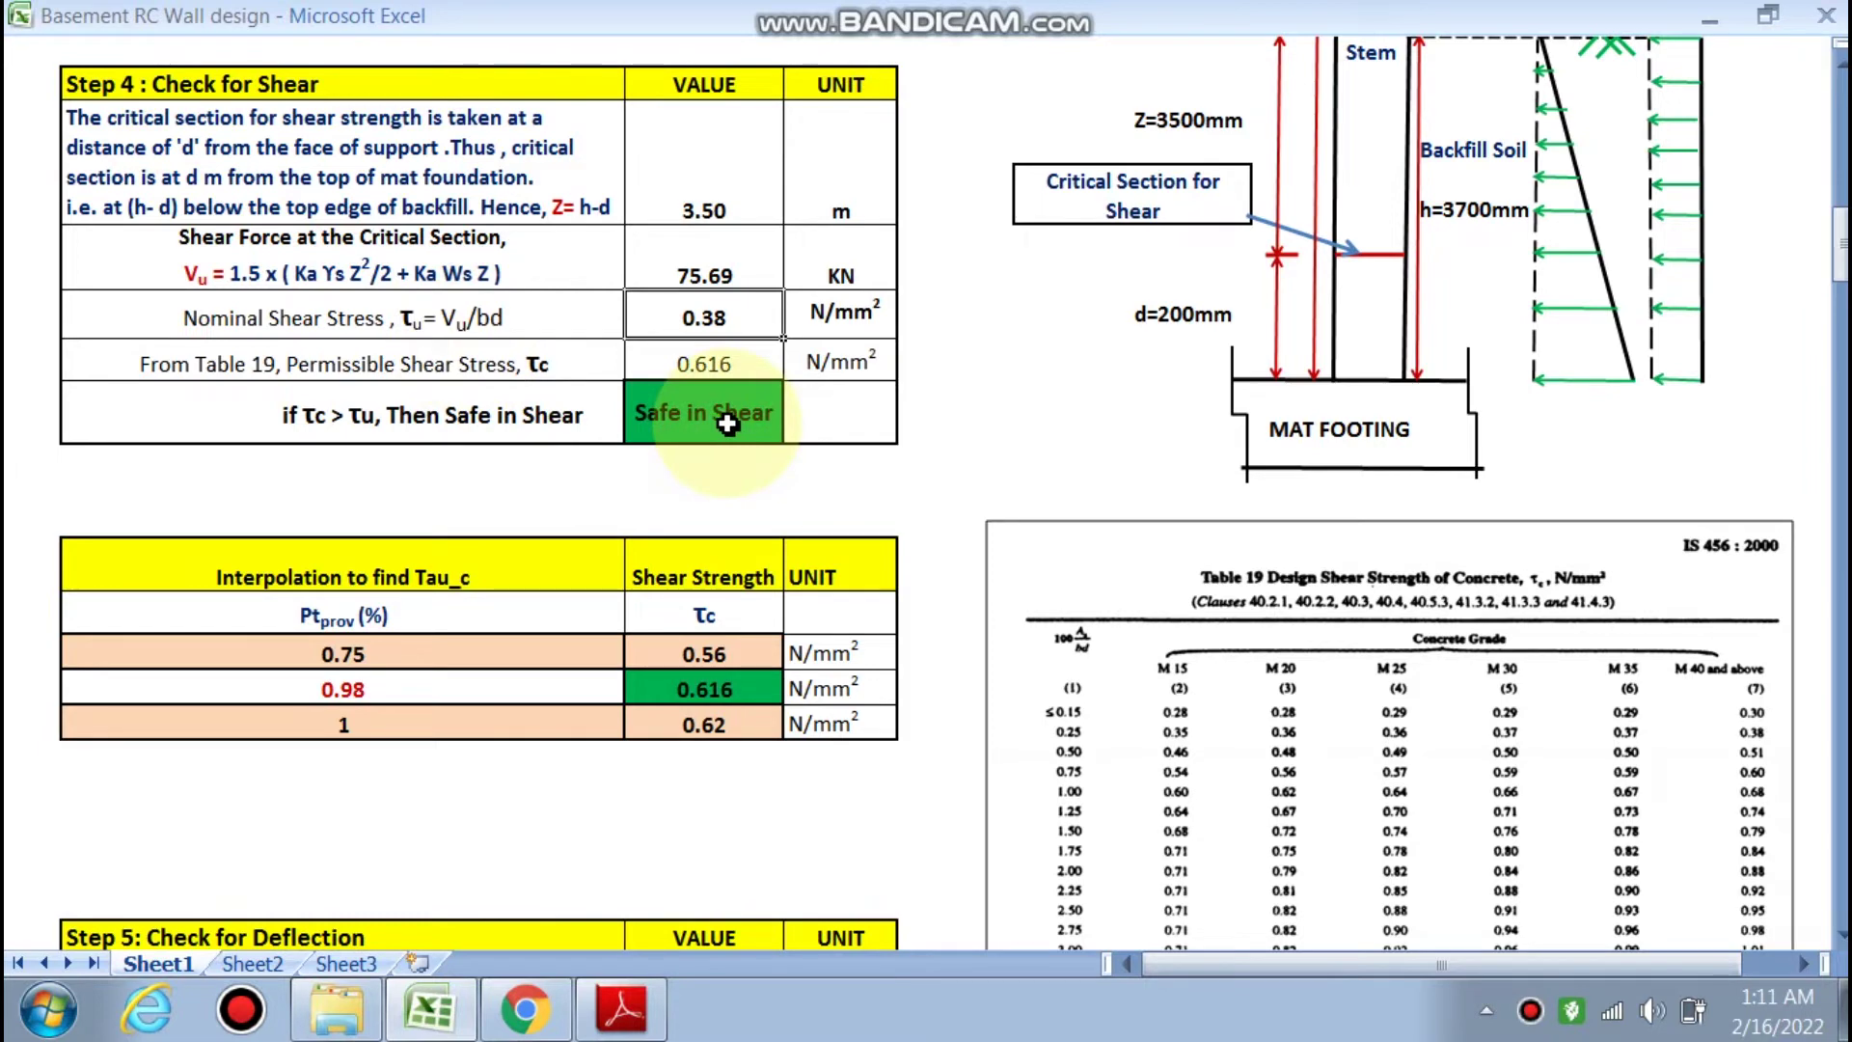
scroll(518, 579, down, 1)
click(470, 550)
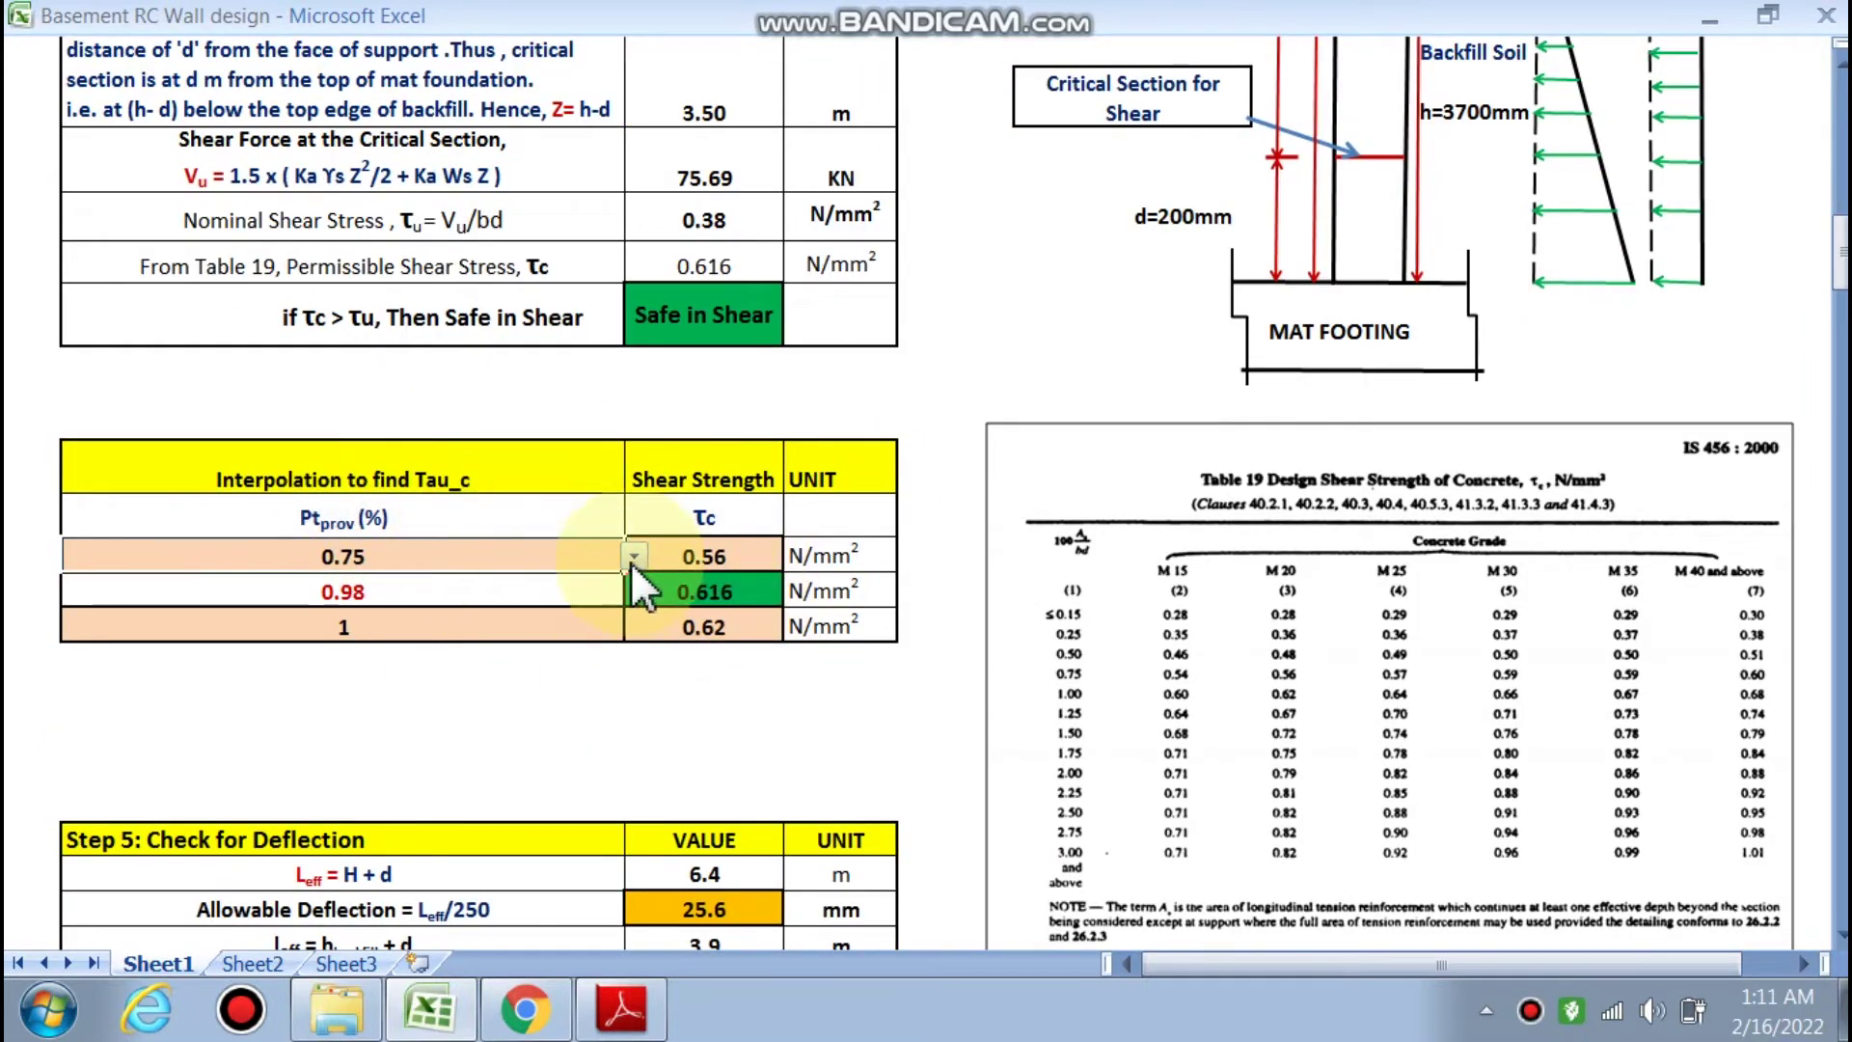
scroll(563, 645, up, 1)
scroll(562, 645, up, 3)
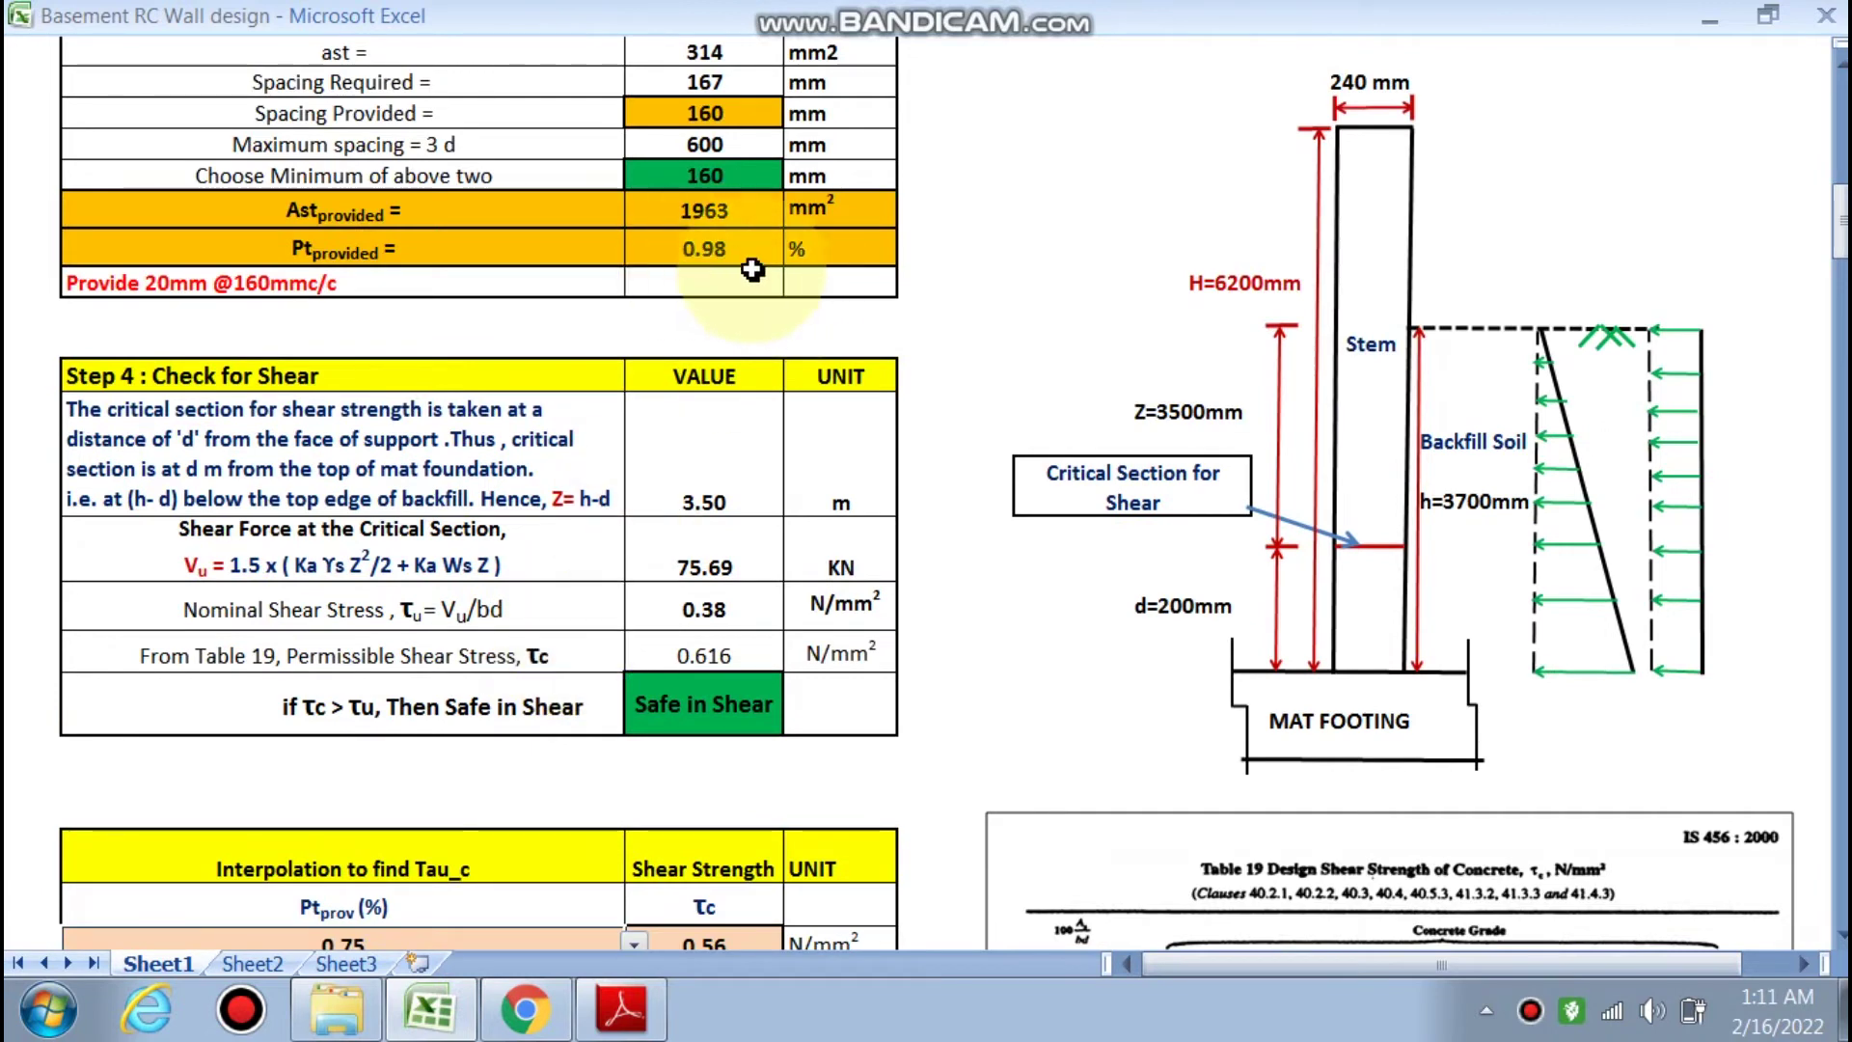
scroll(374, 580, down, 4)
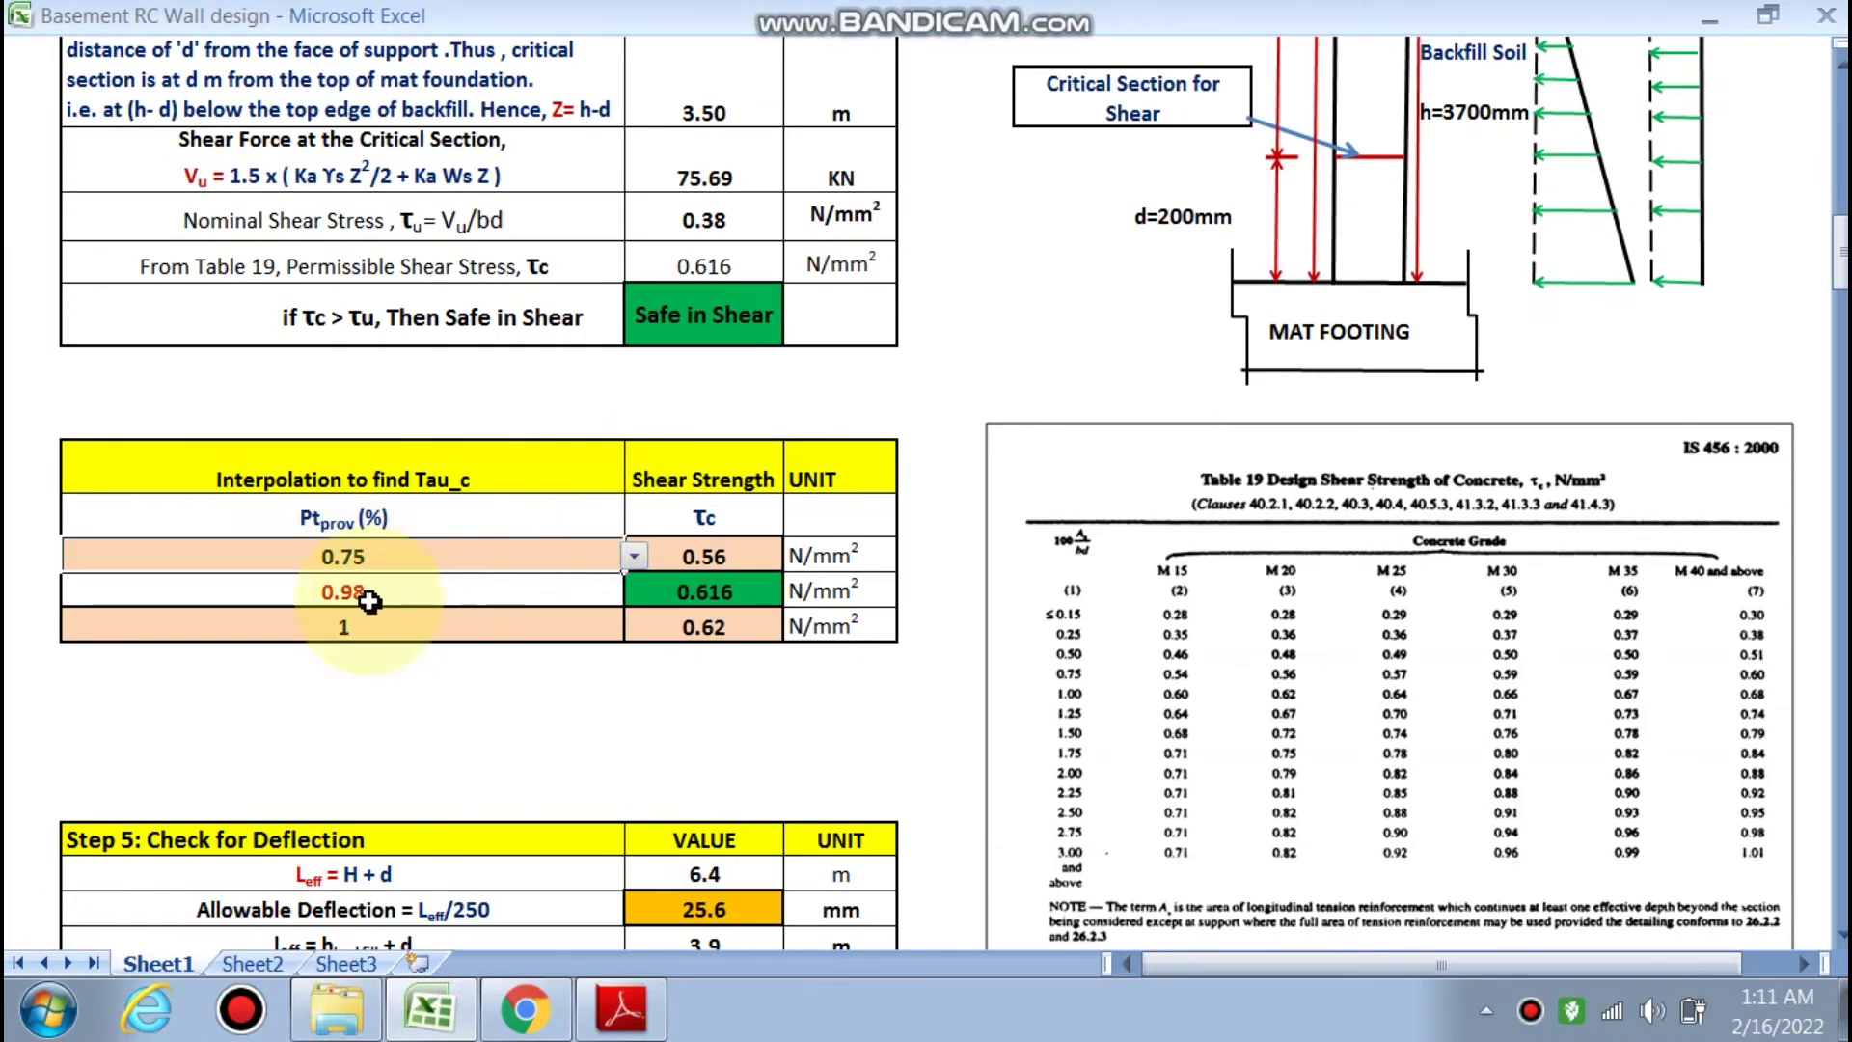
click(634, 556)
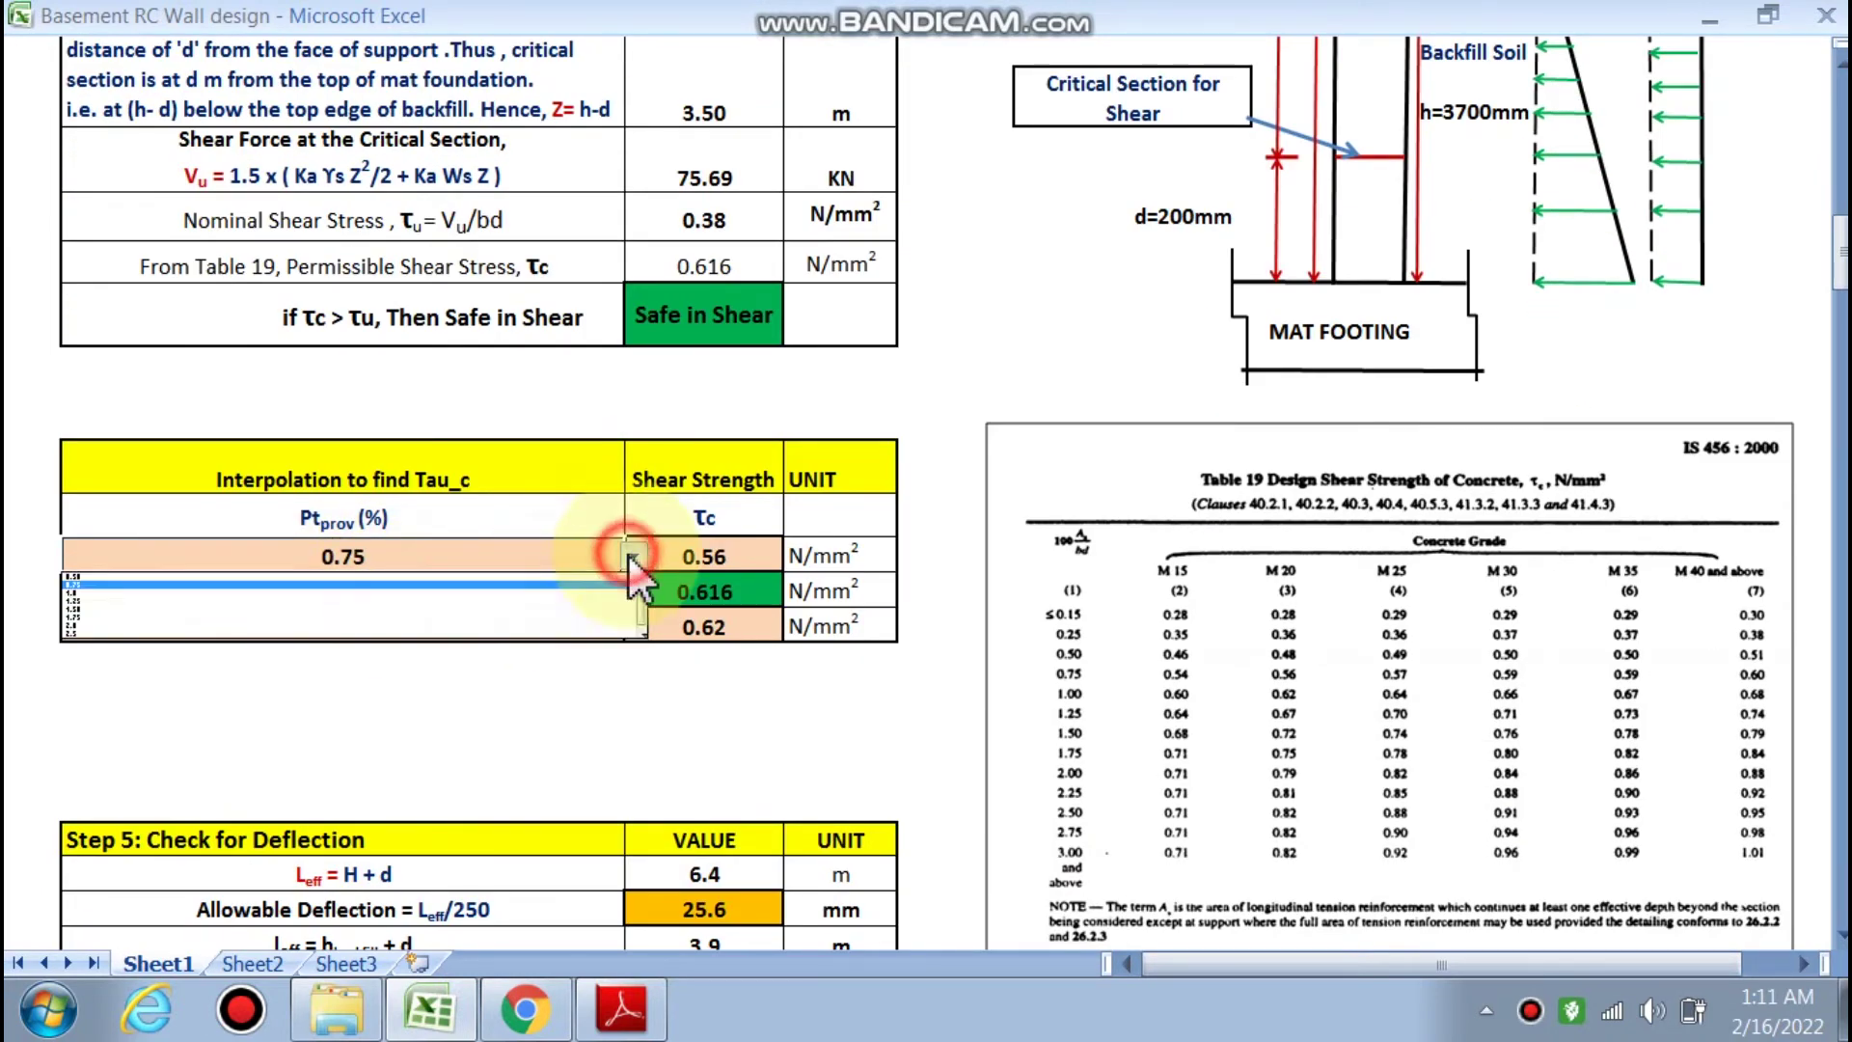
key(Escape)
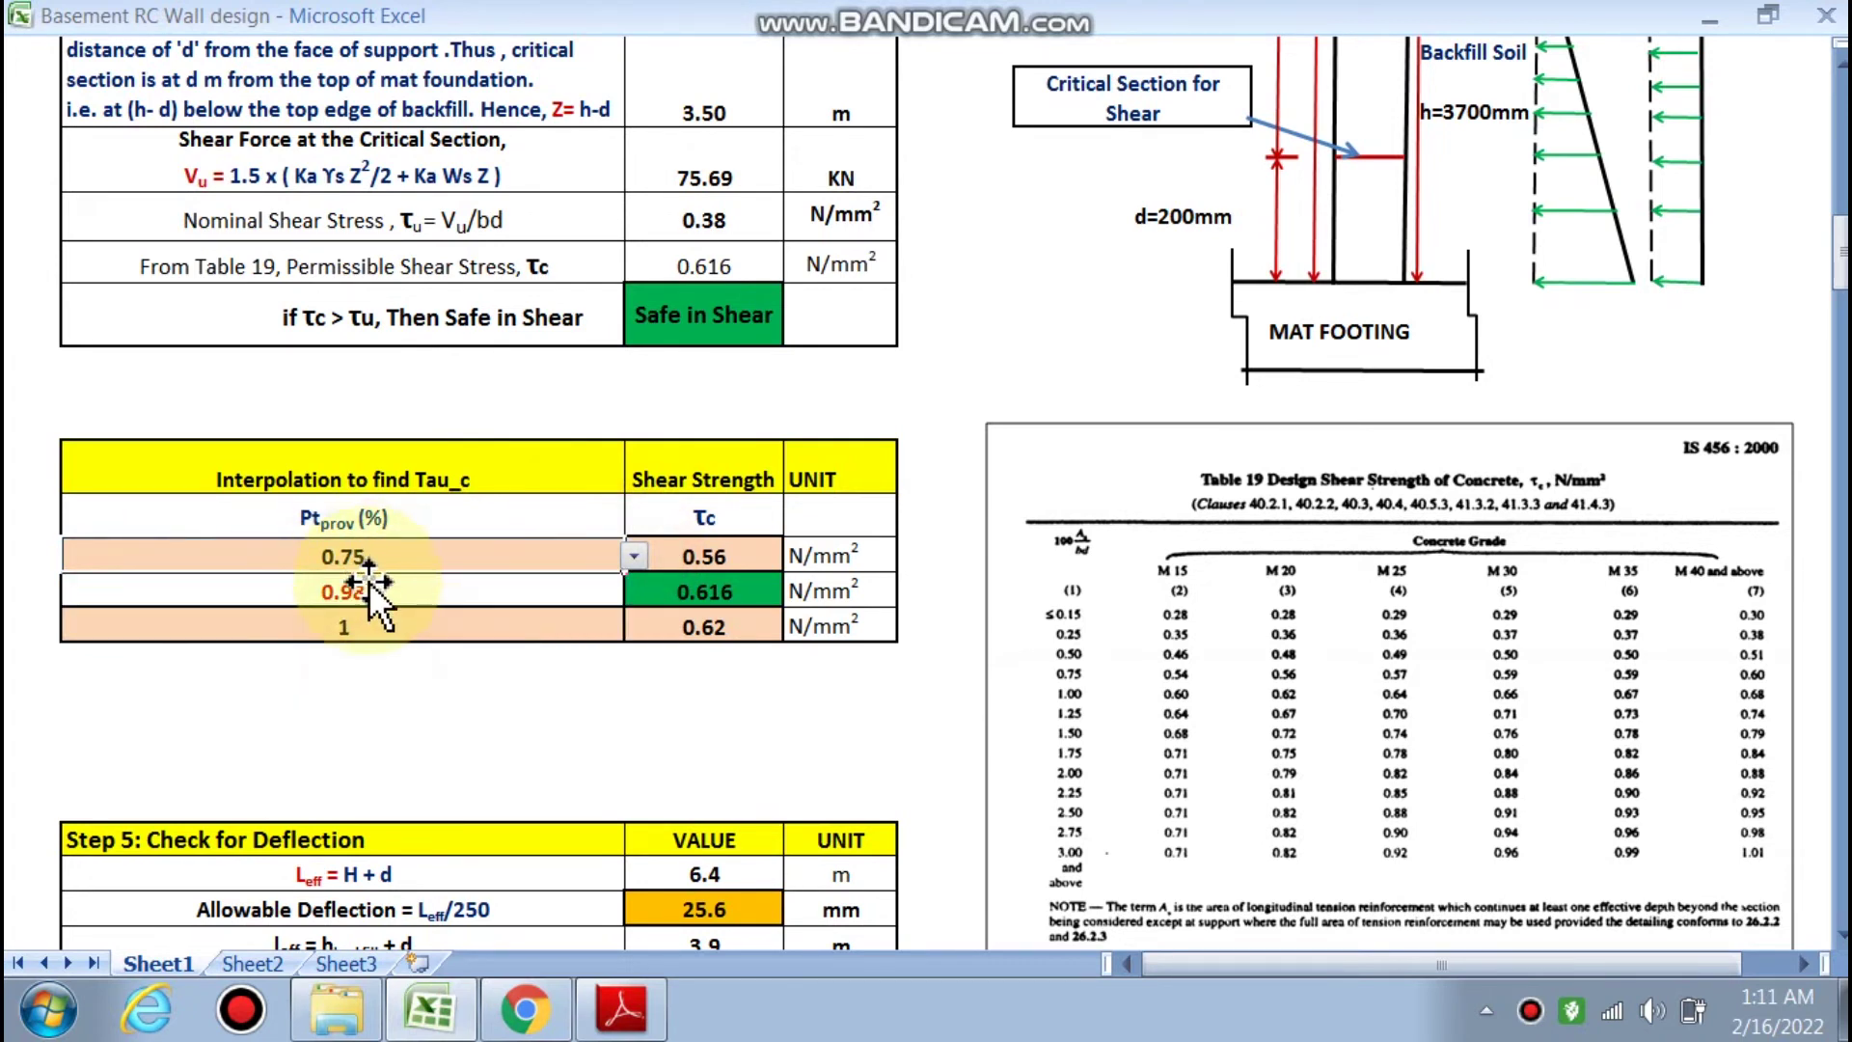
- Try 1.25 as the first Pt bound in the shear strength interpolation and restore it to 0.75
click(634, 557)
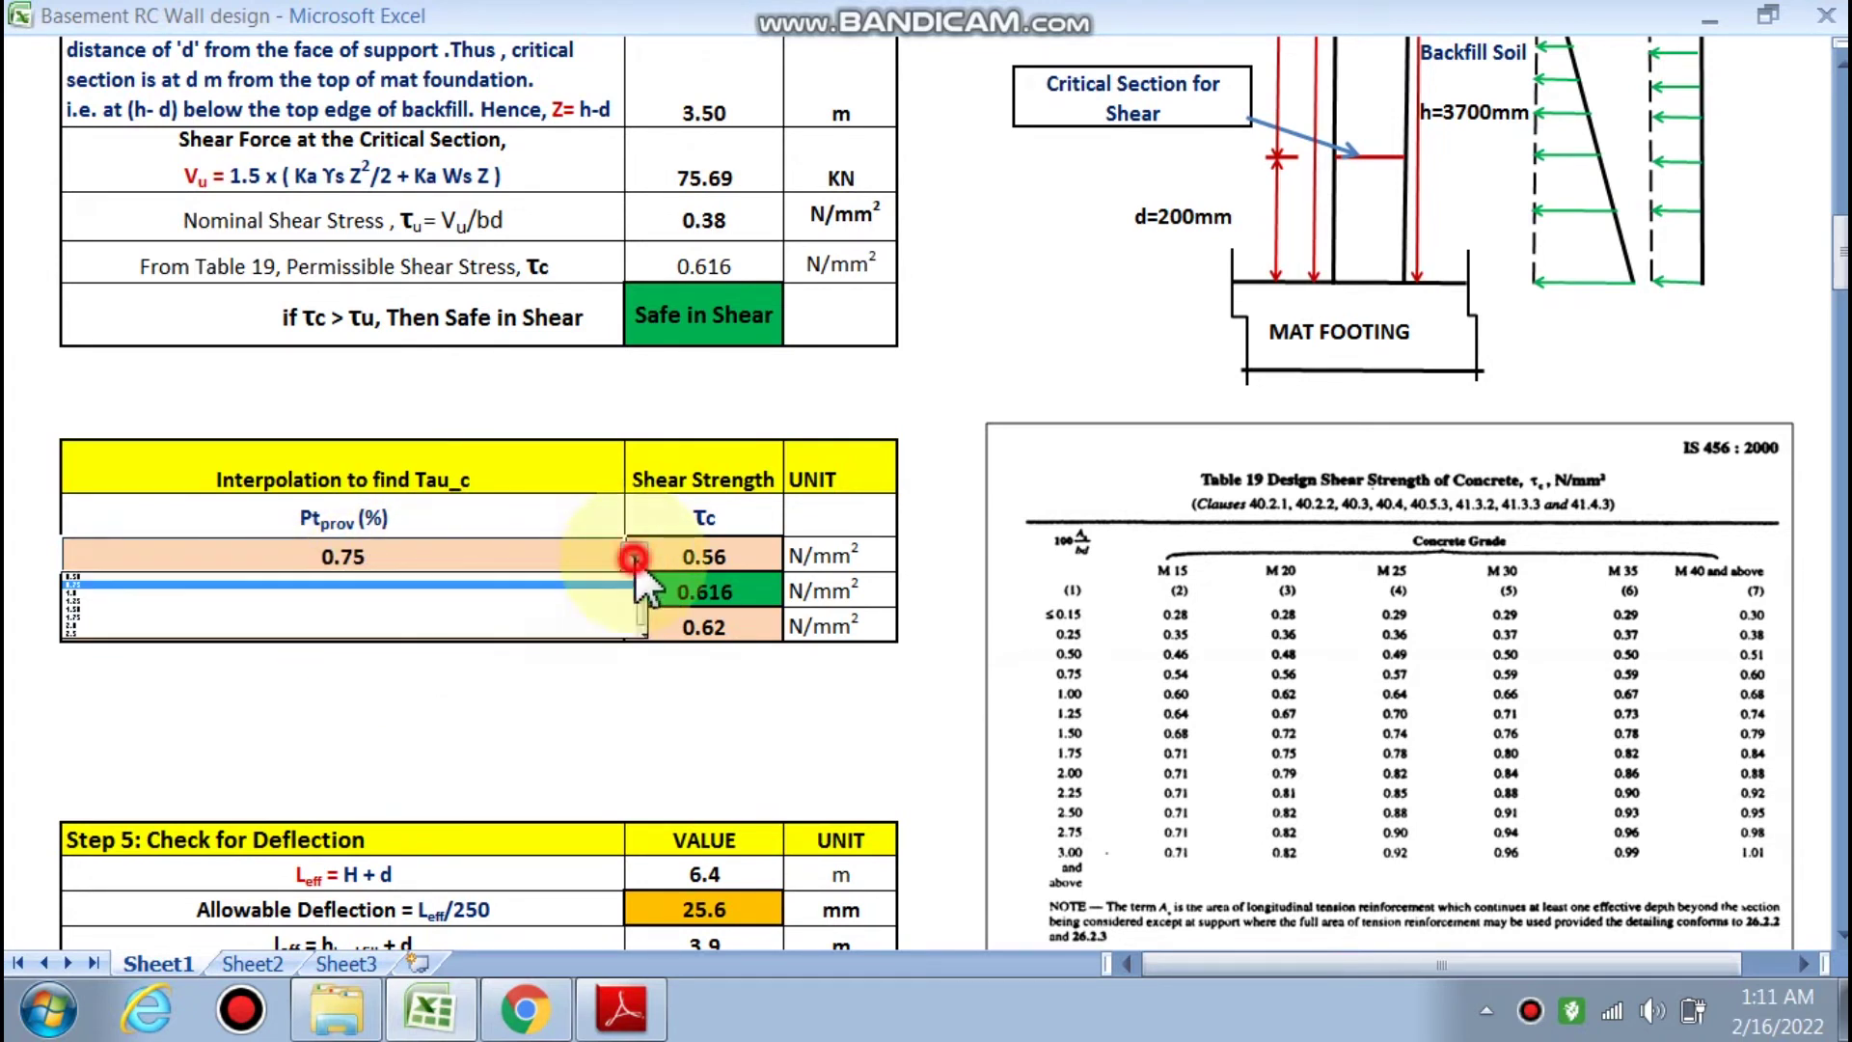
click(222, 600)
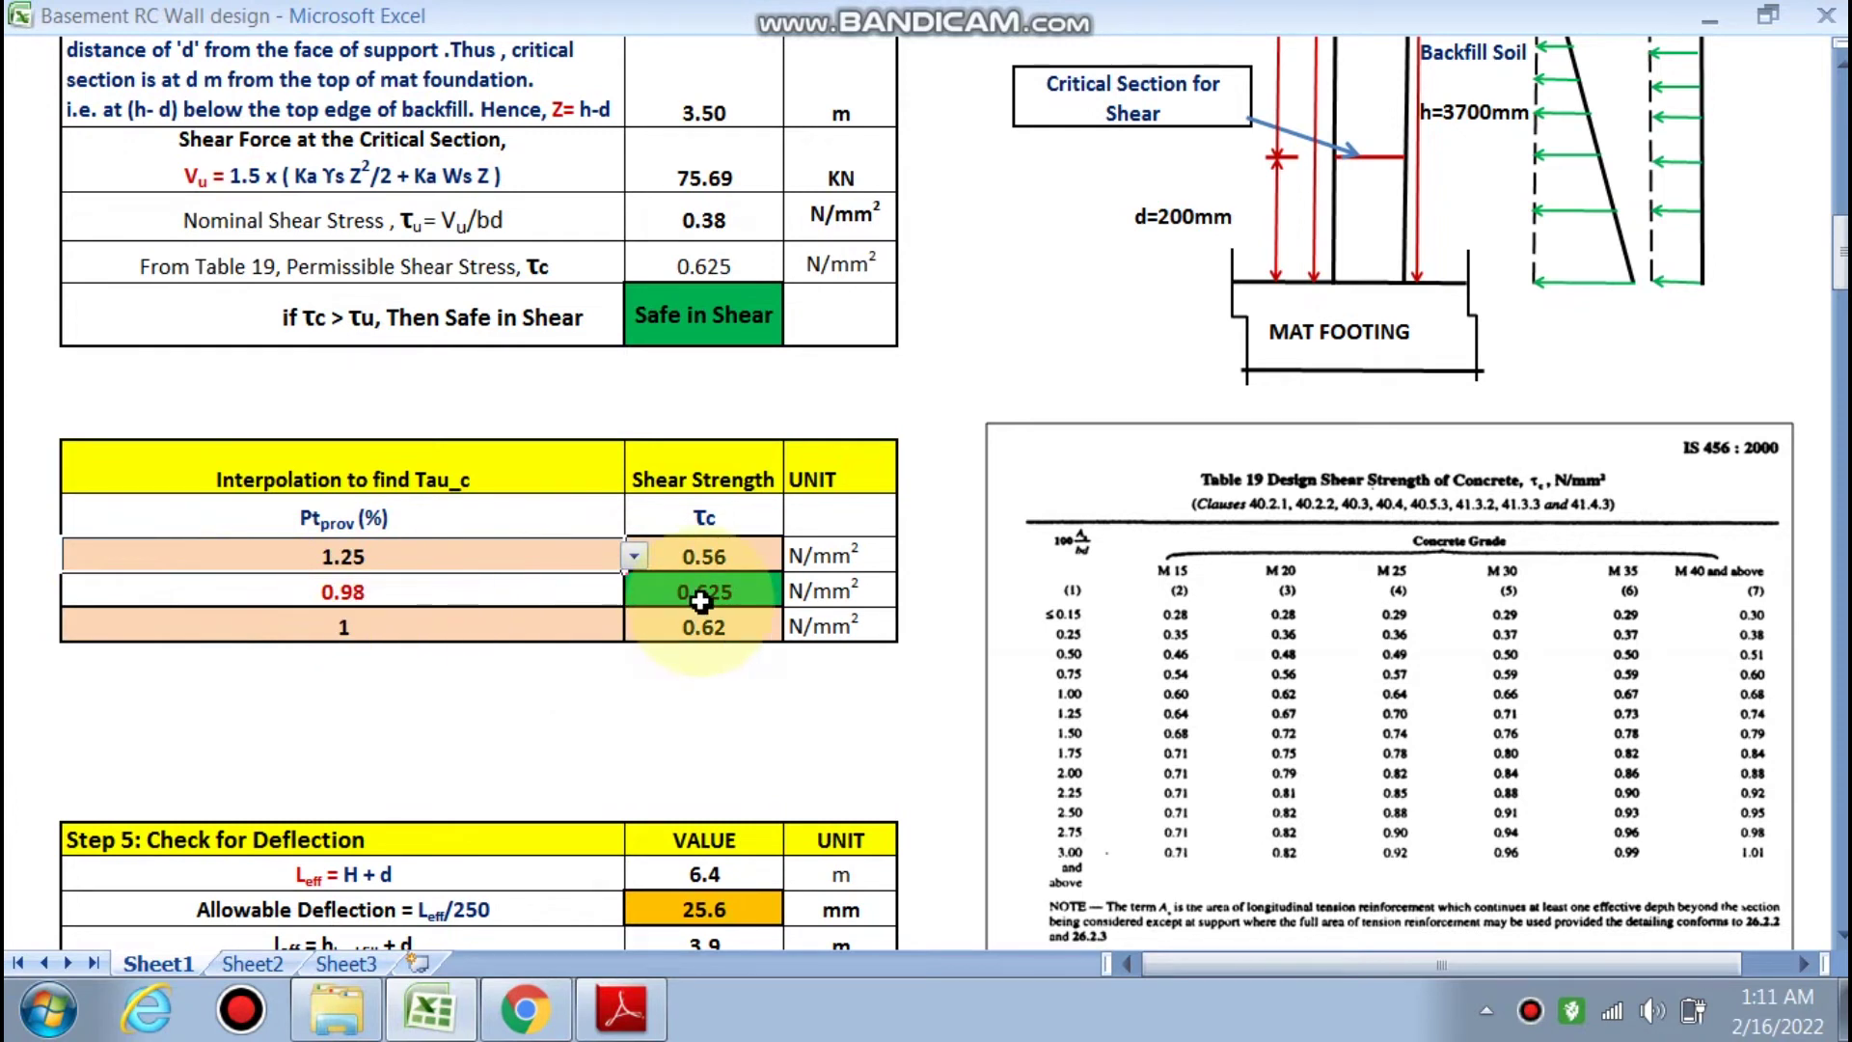
click(634, 557)
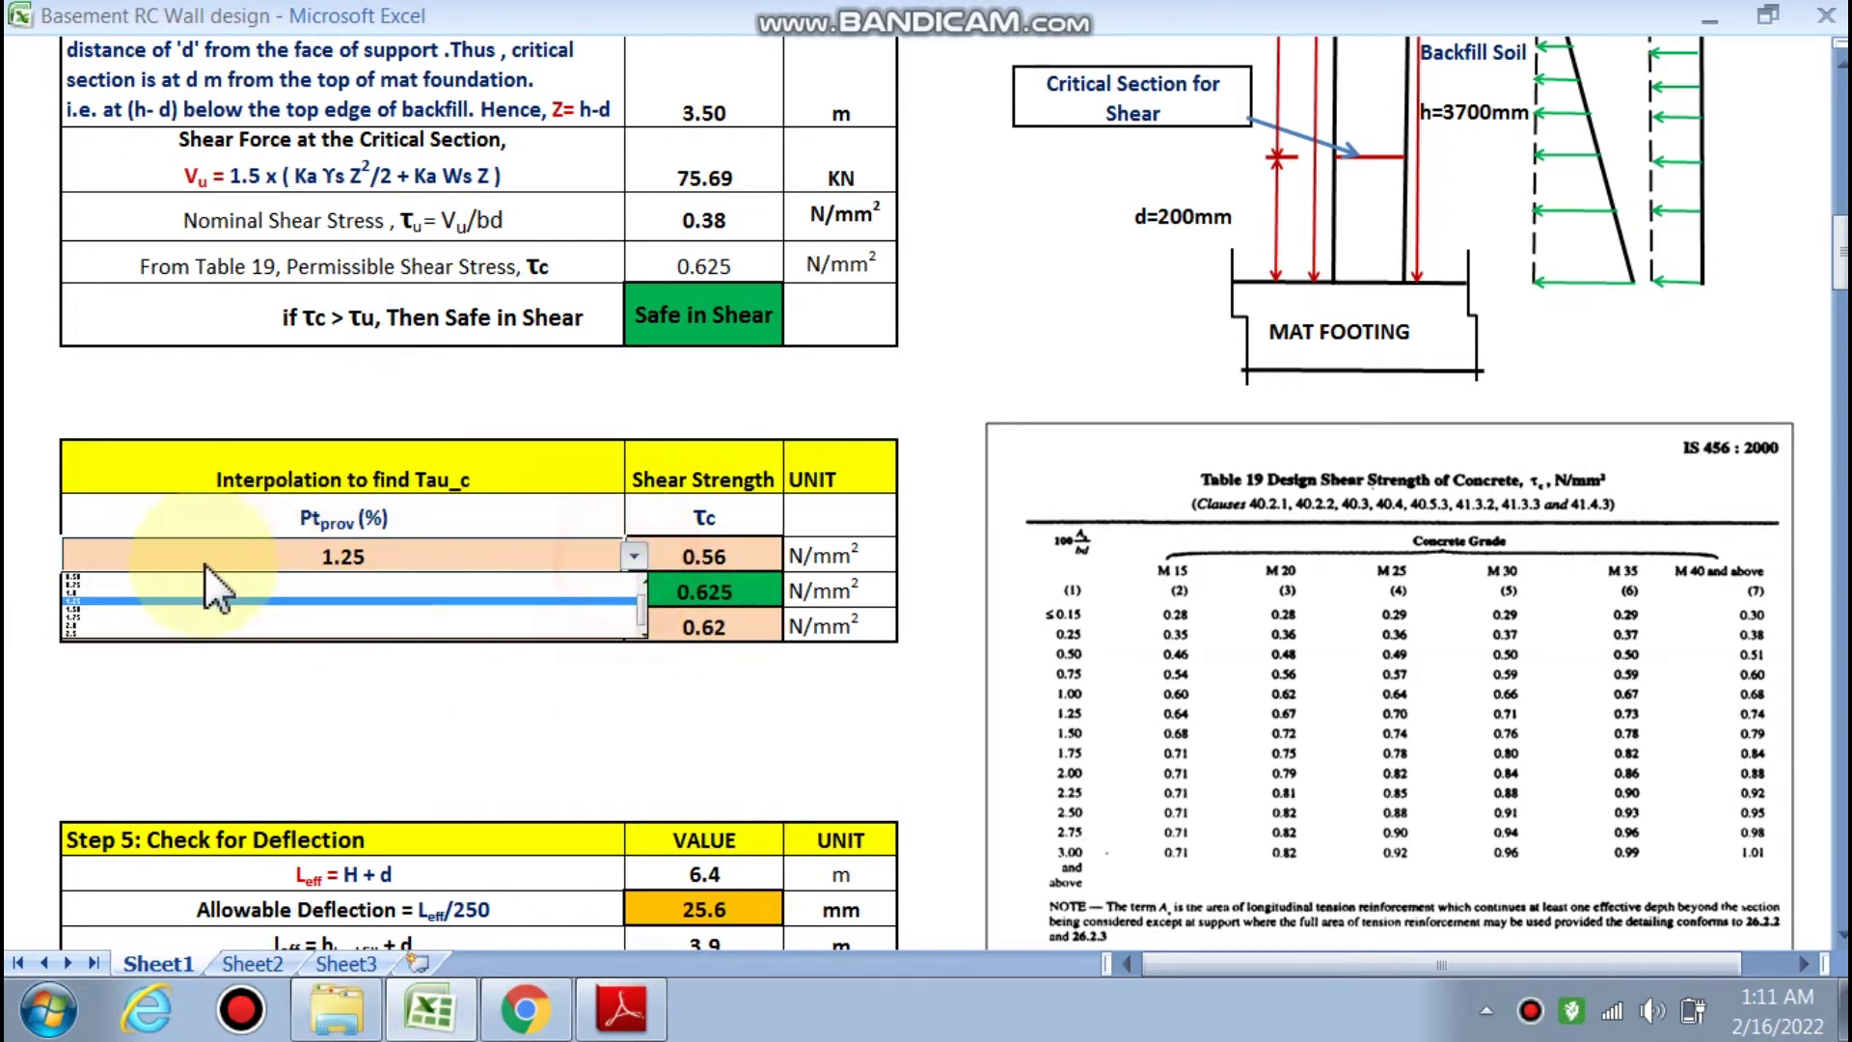
click(126, 587)
- Examine the Step 5 deflection check against the wall diagram, including effective lengths, allowable and actual deflection, and the formula of the safety verdict
scroll(682, 695, down, 2)
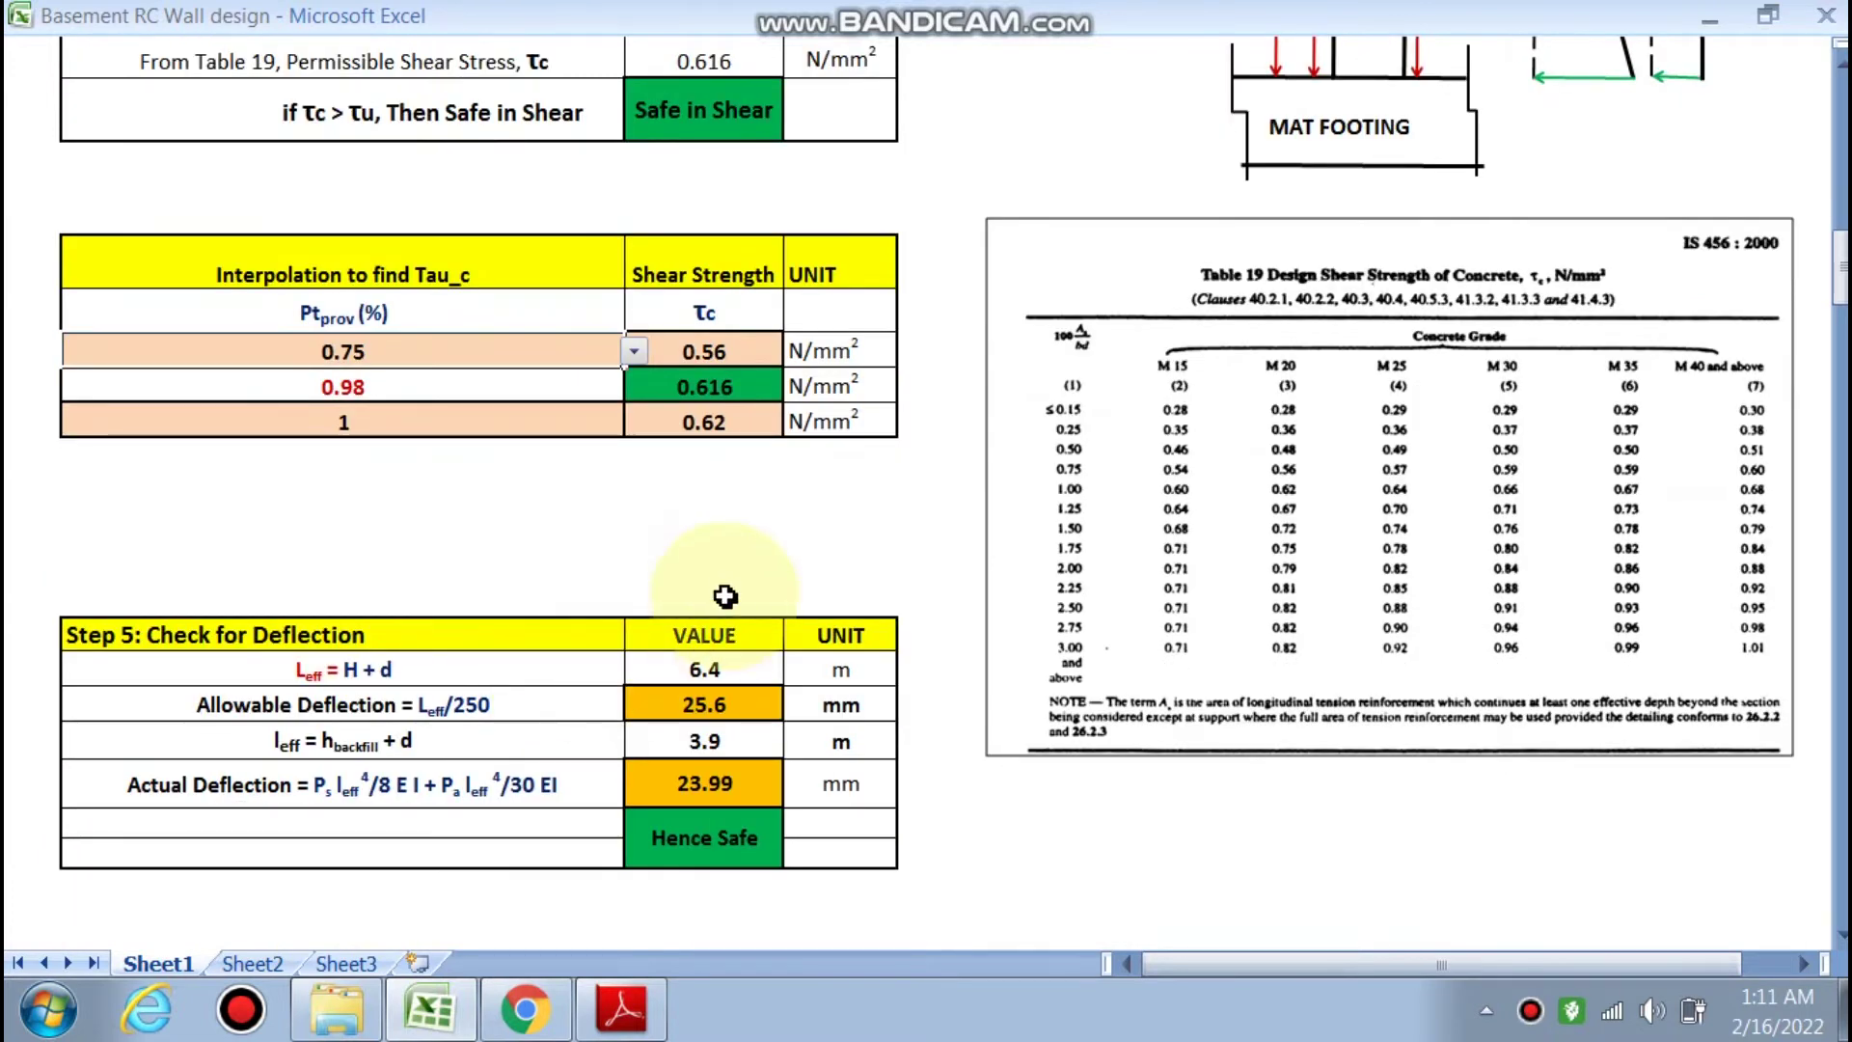
click(714, 550)
scroll(579, 521, down, 2)
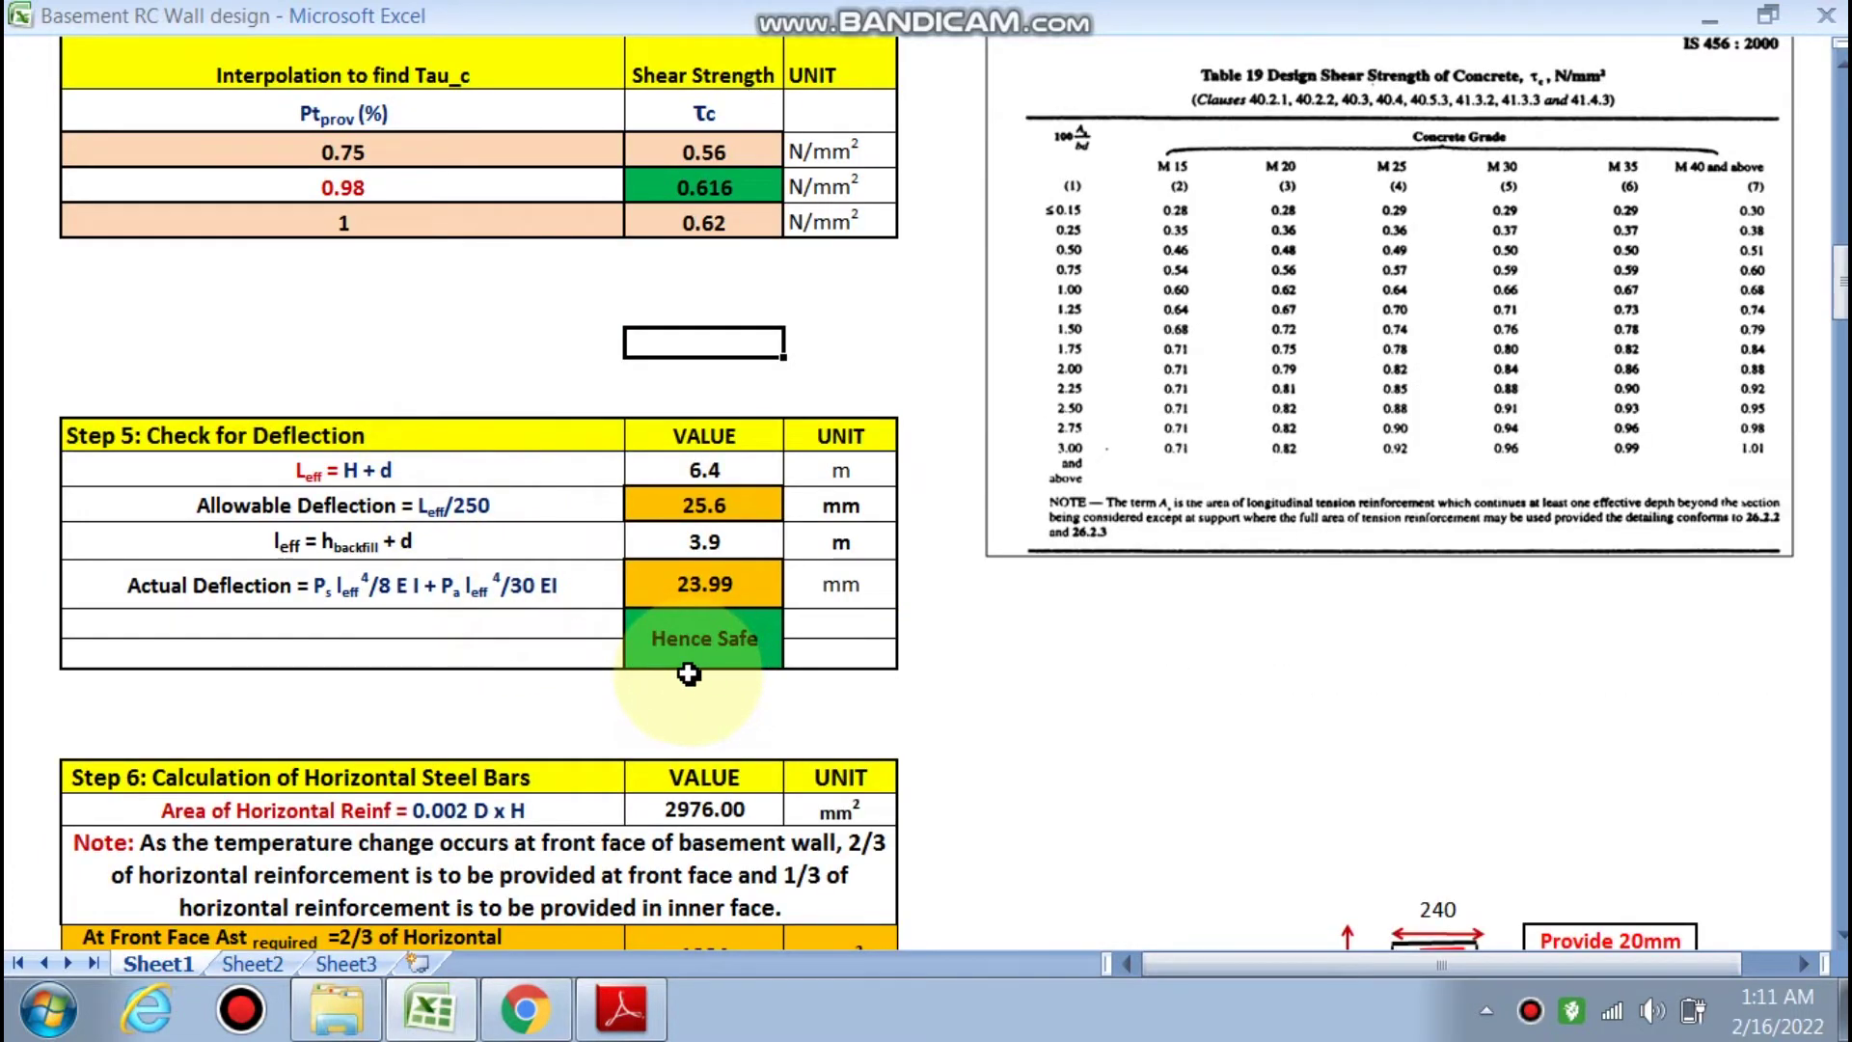
scroll(917, 570, down, 1)
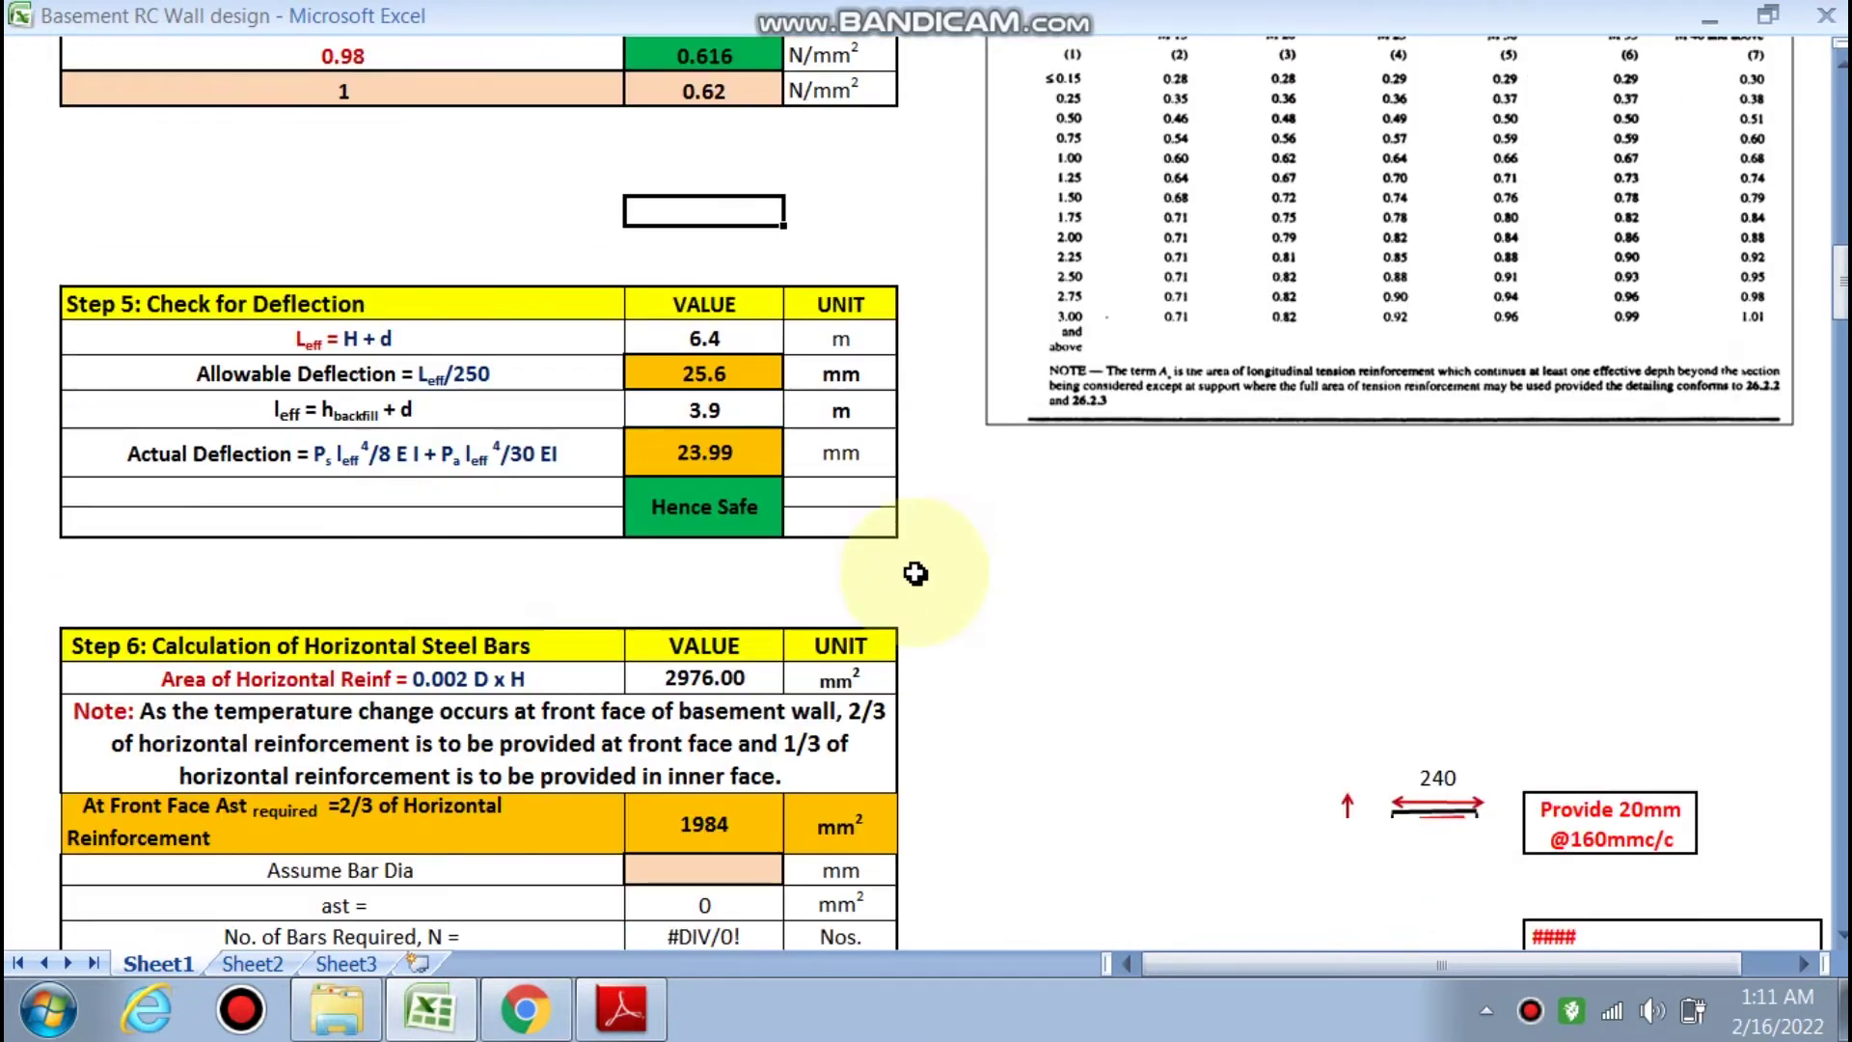
scroll(913, 580, up, 2)
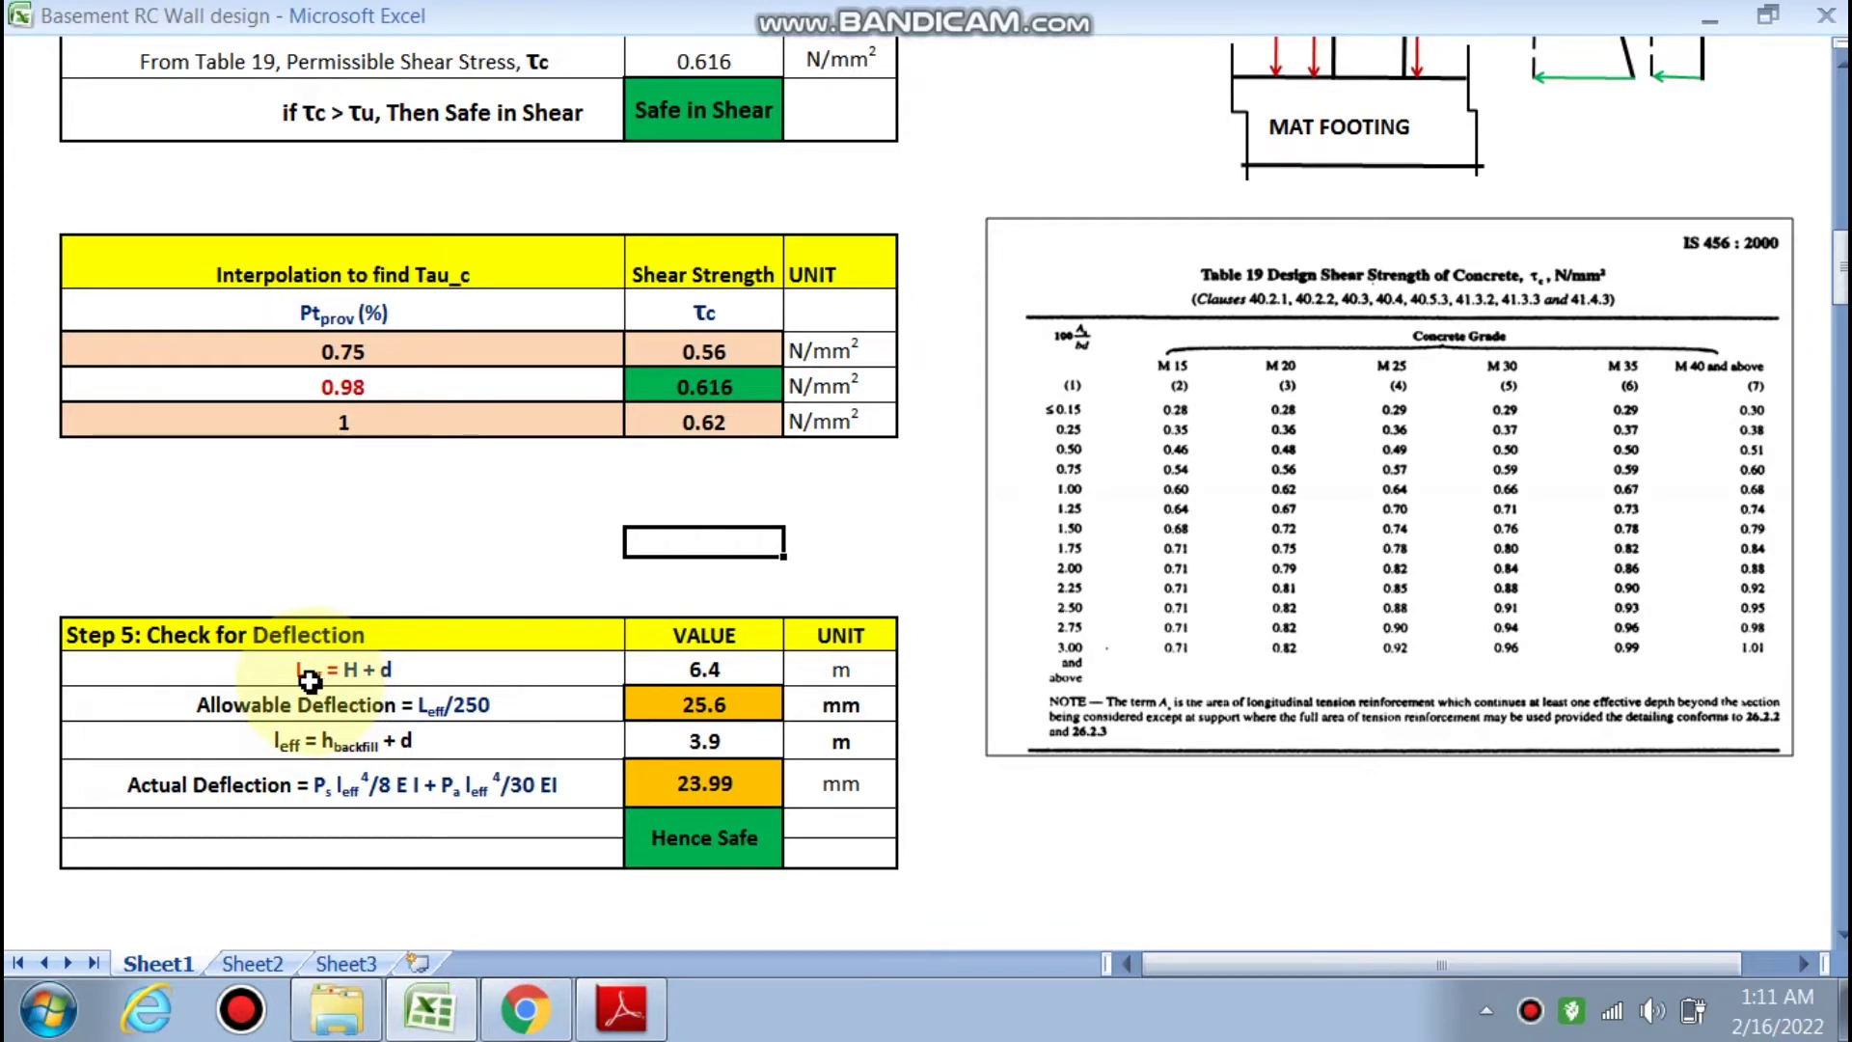
scroll(1114, 670, up, 6)
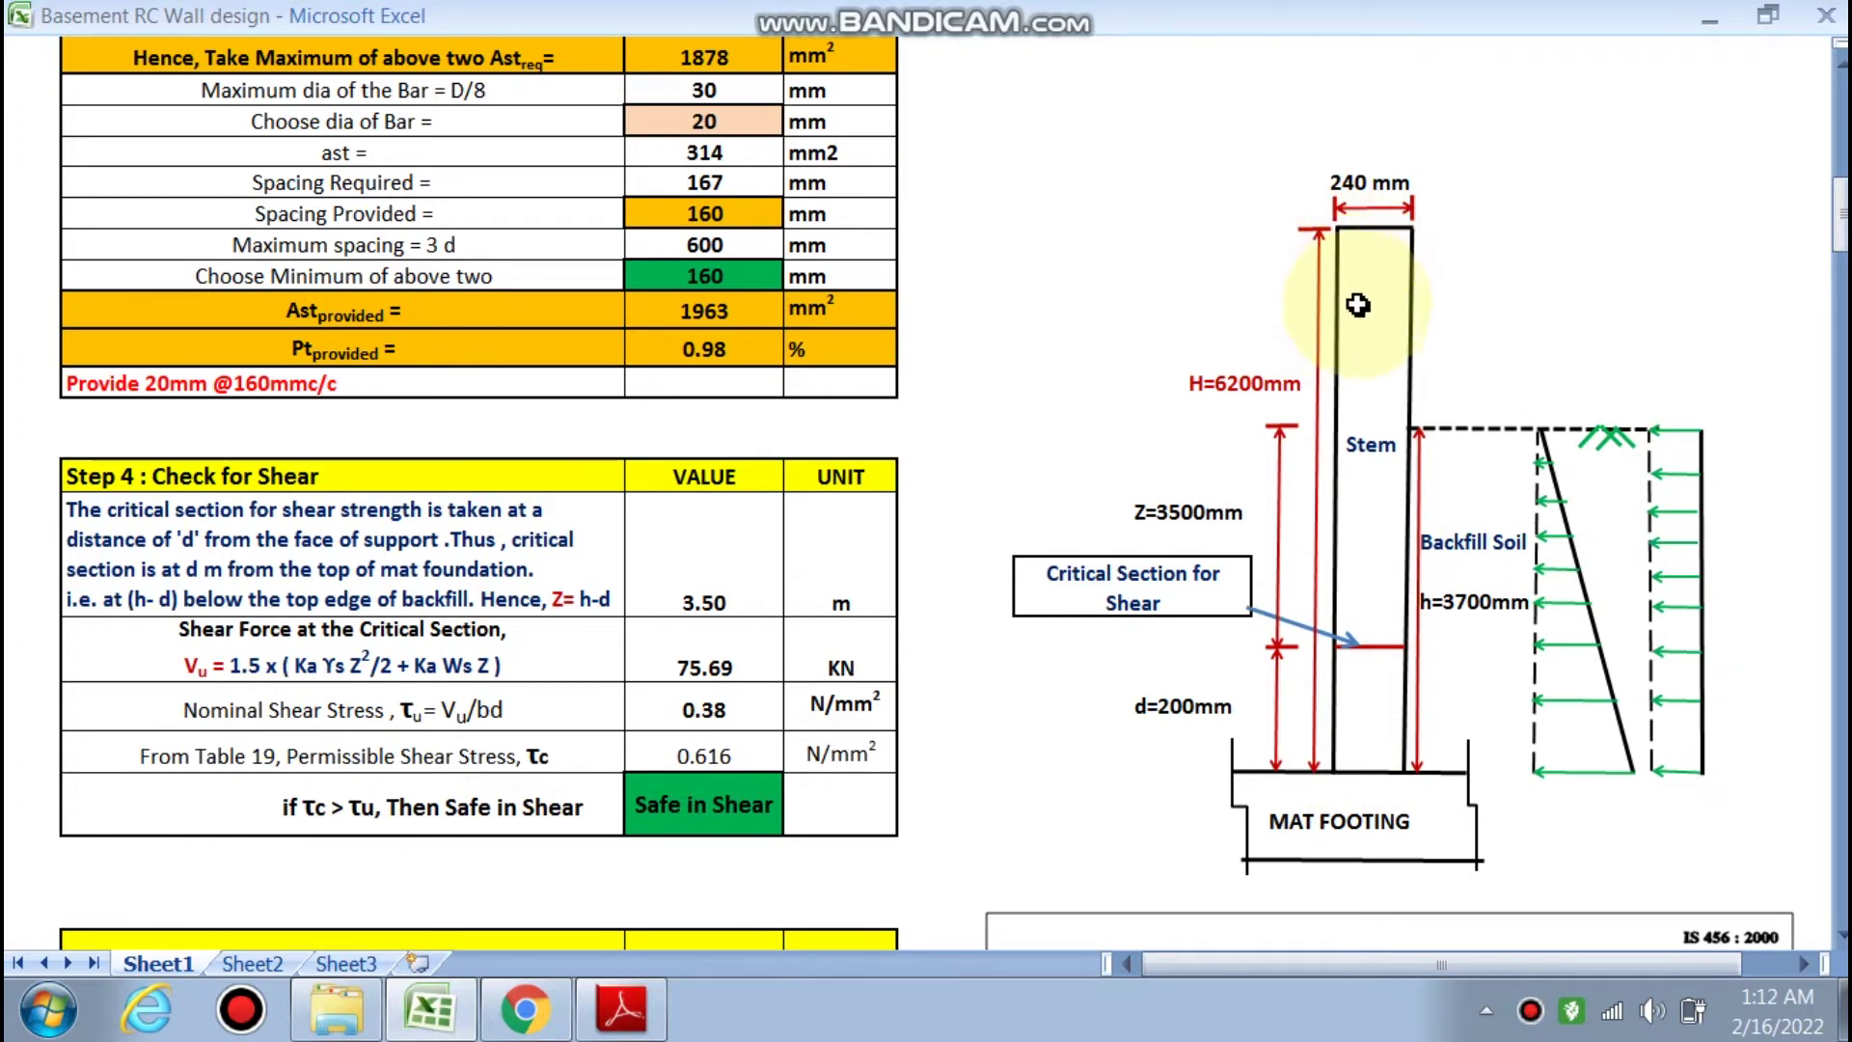
scroll(1254, 434, down, 6)
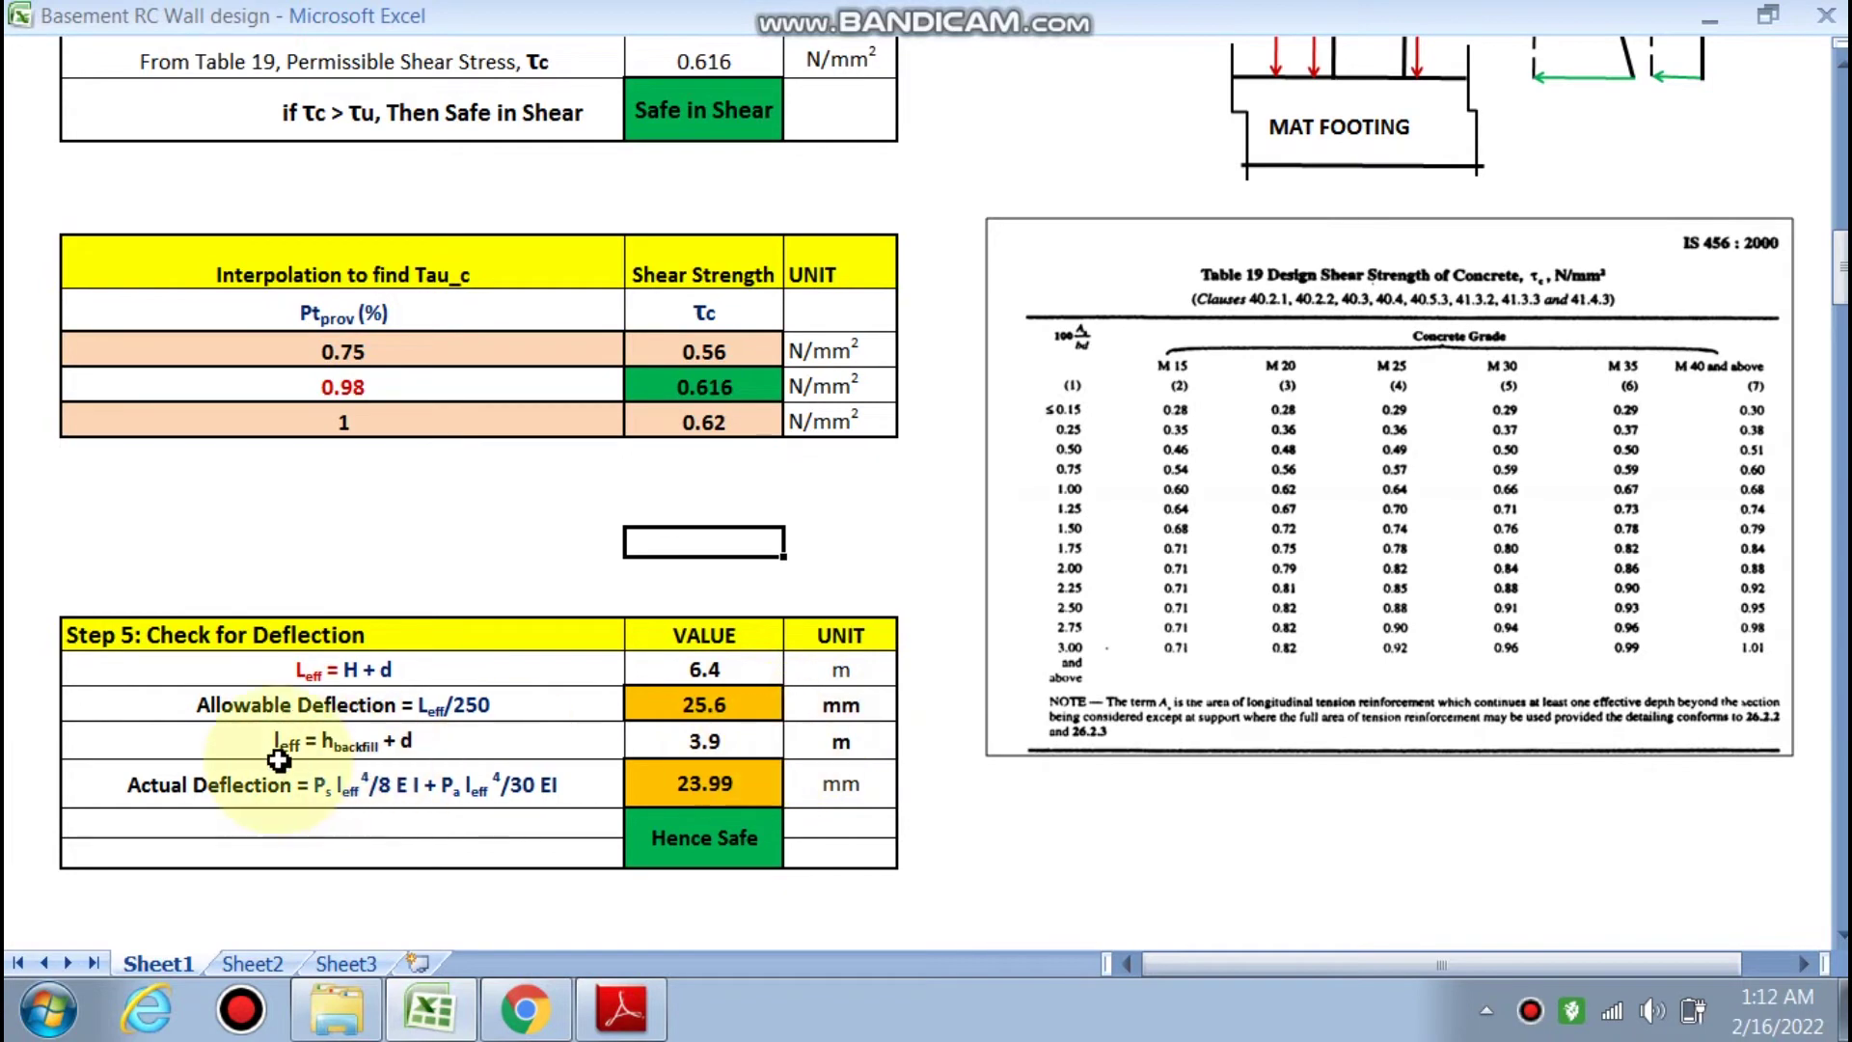
scroll(1765, 521, up, 5)
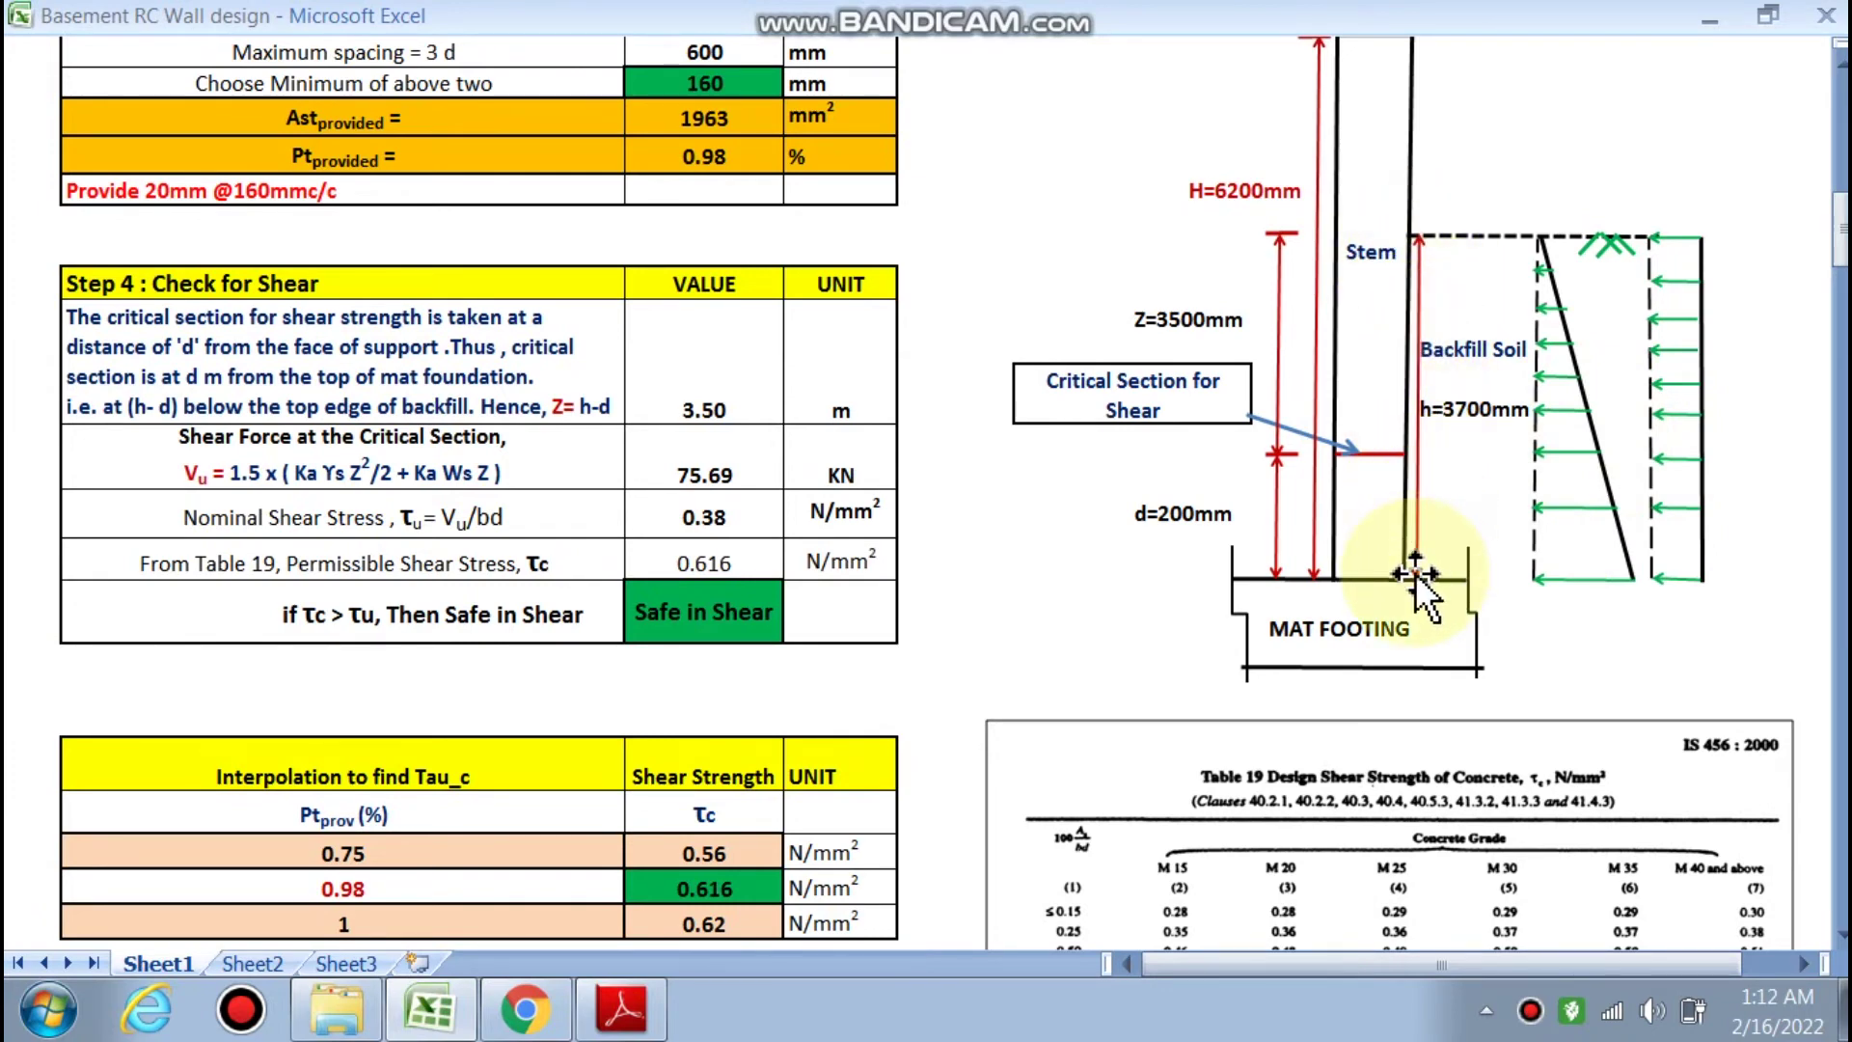
scroll(1413, 570, down, 7)
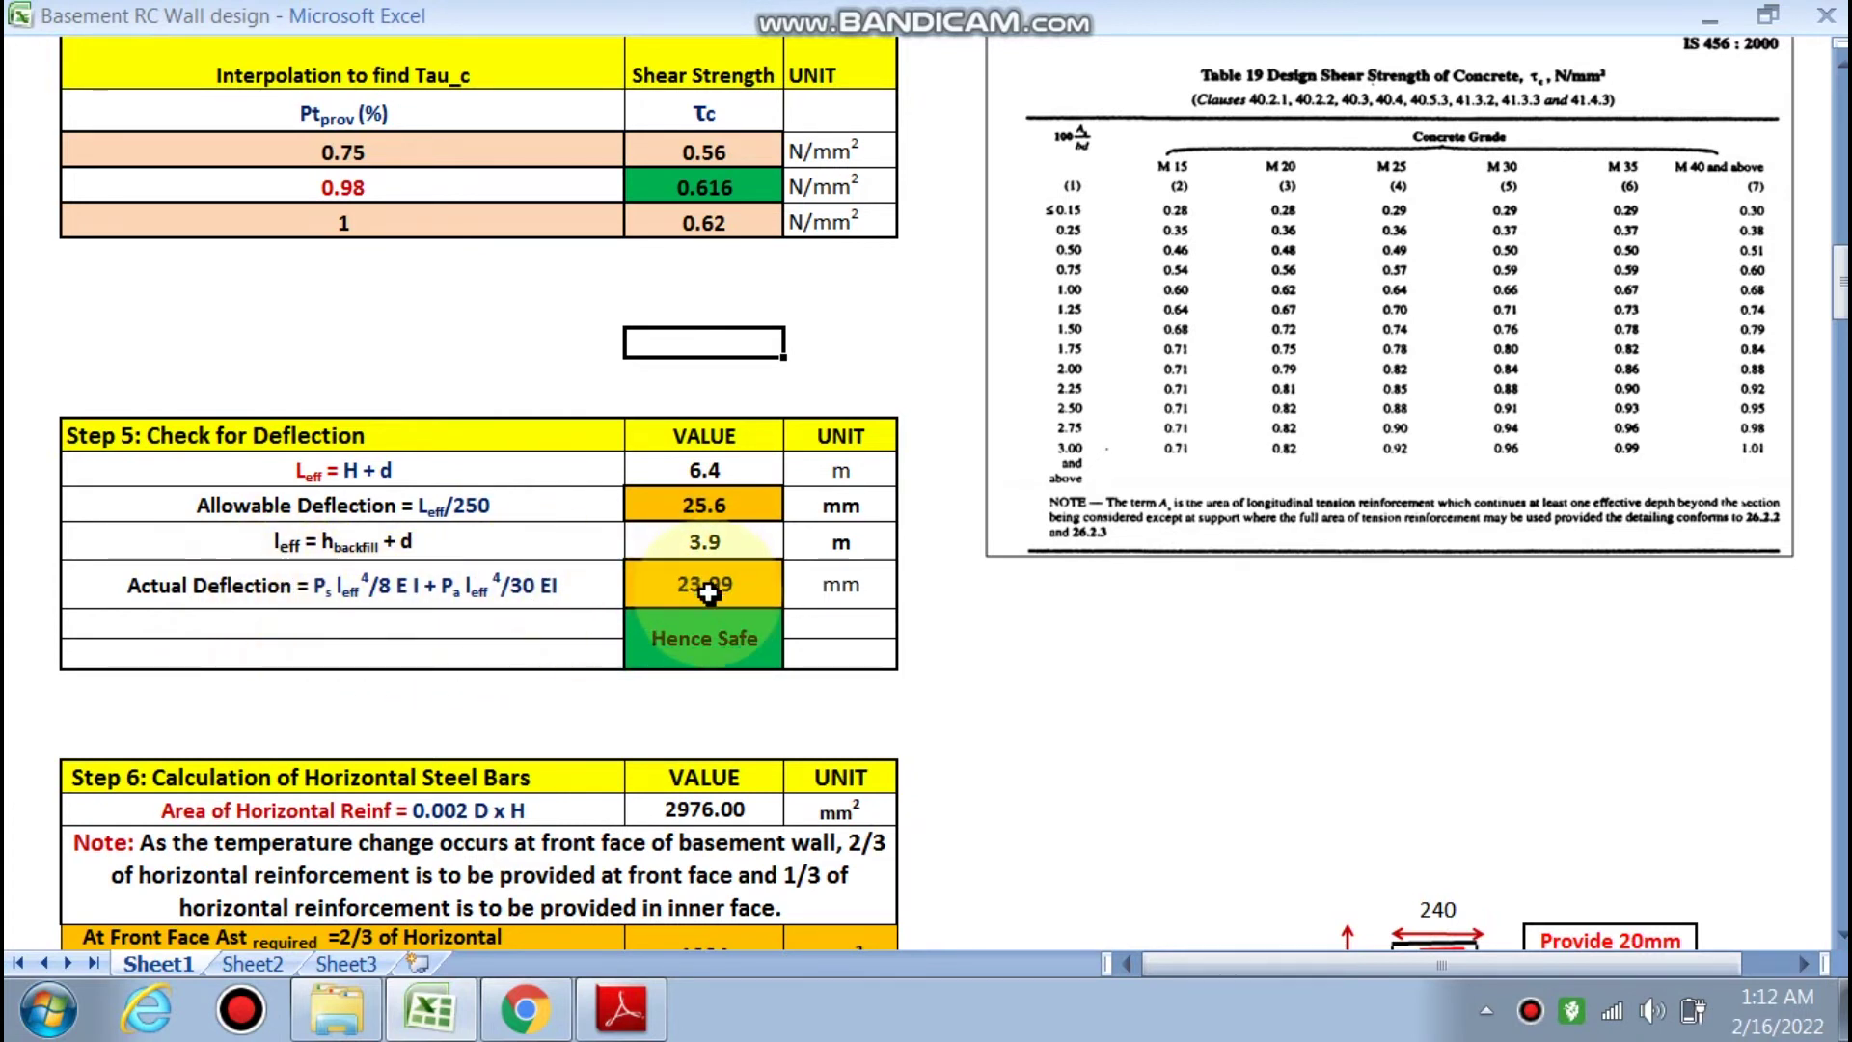
double_click(707, 657)
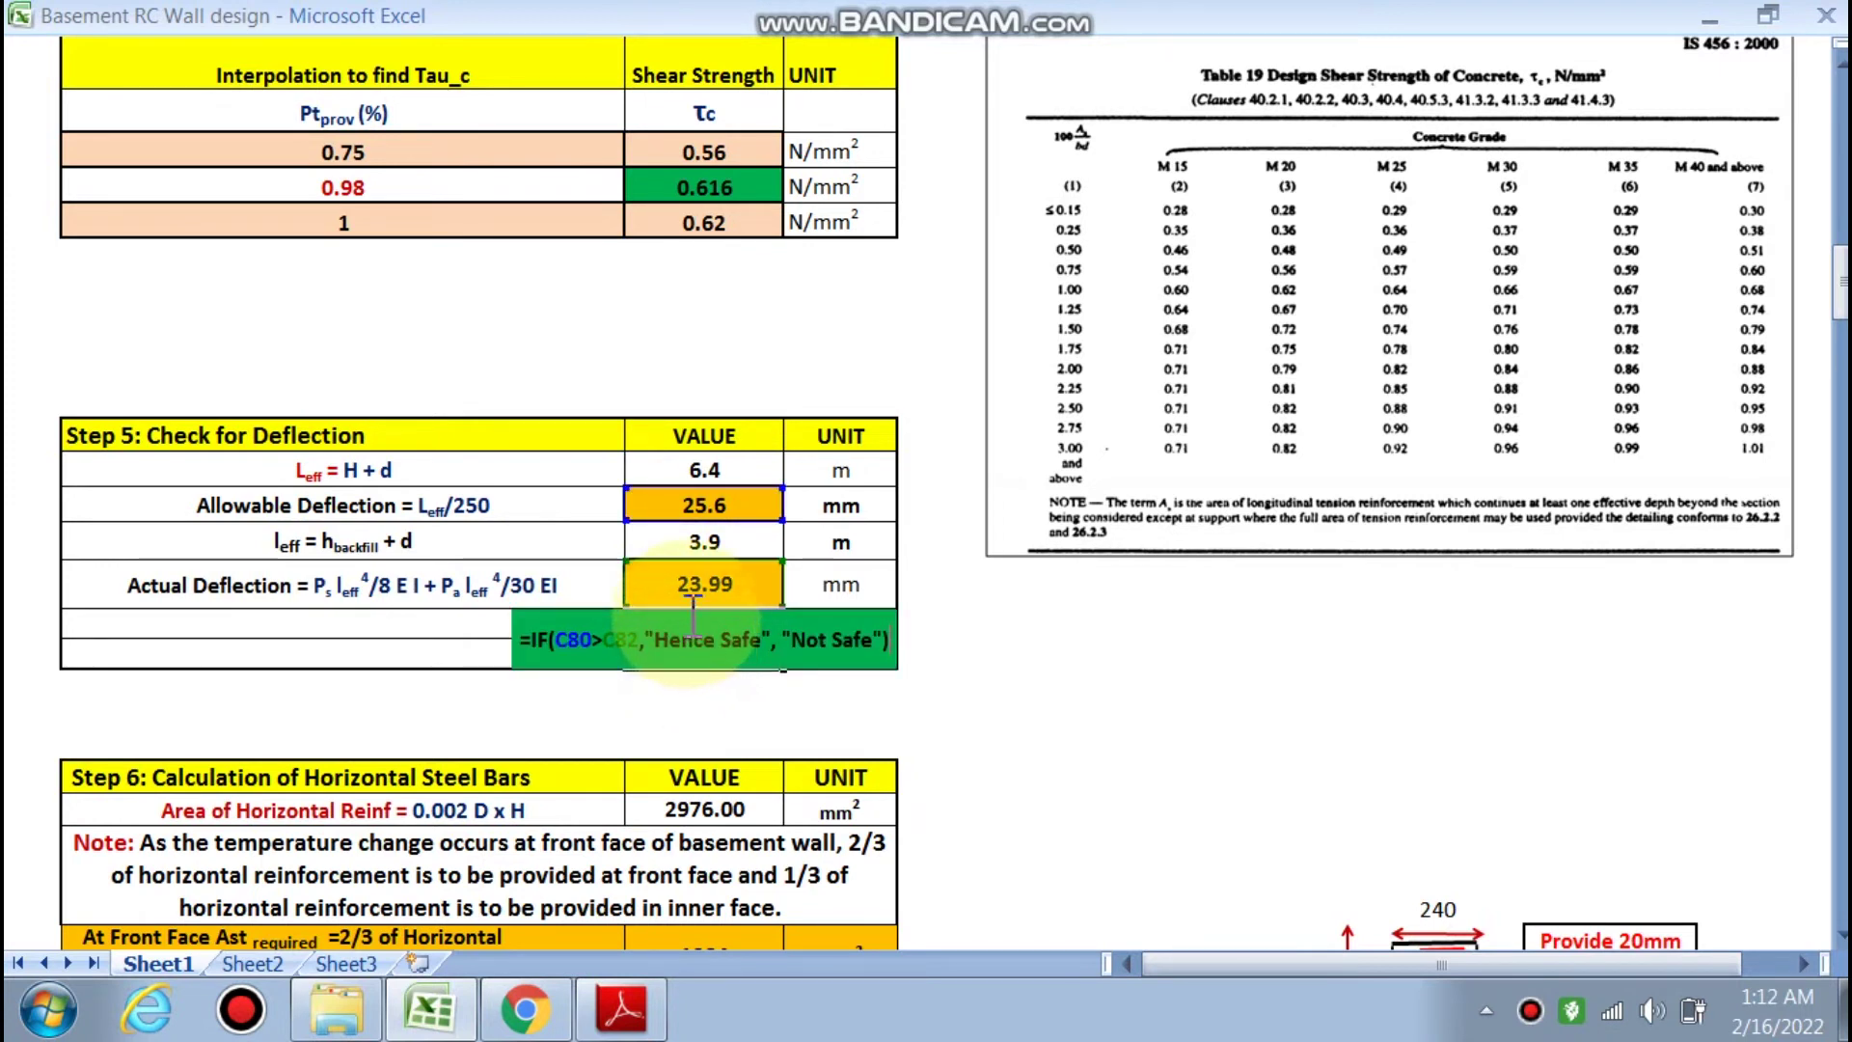
key(Escape)
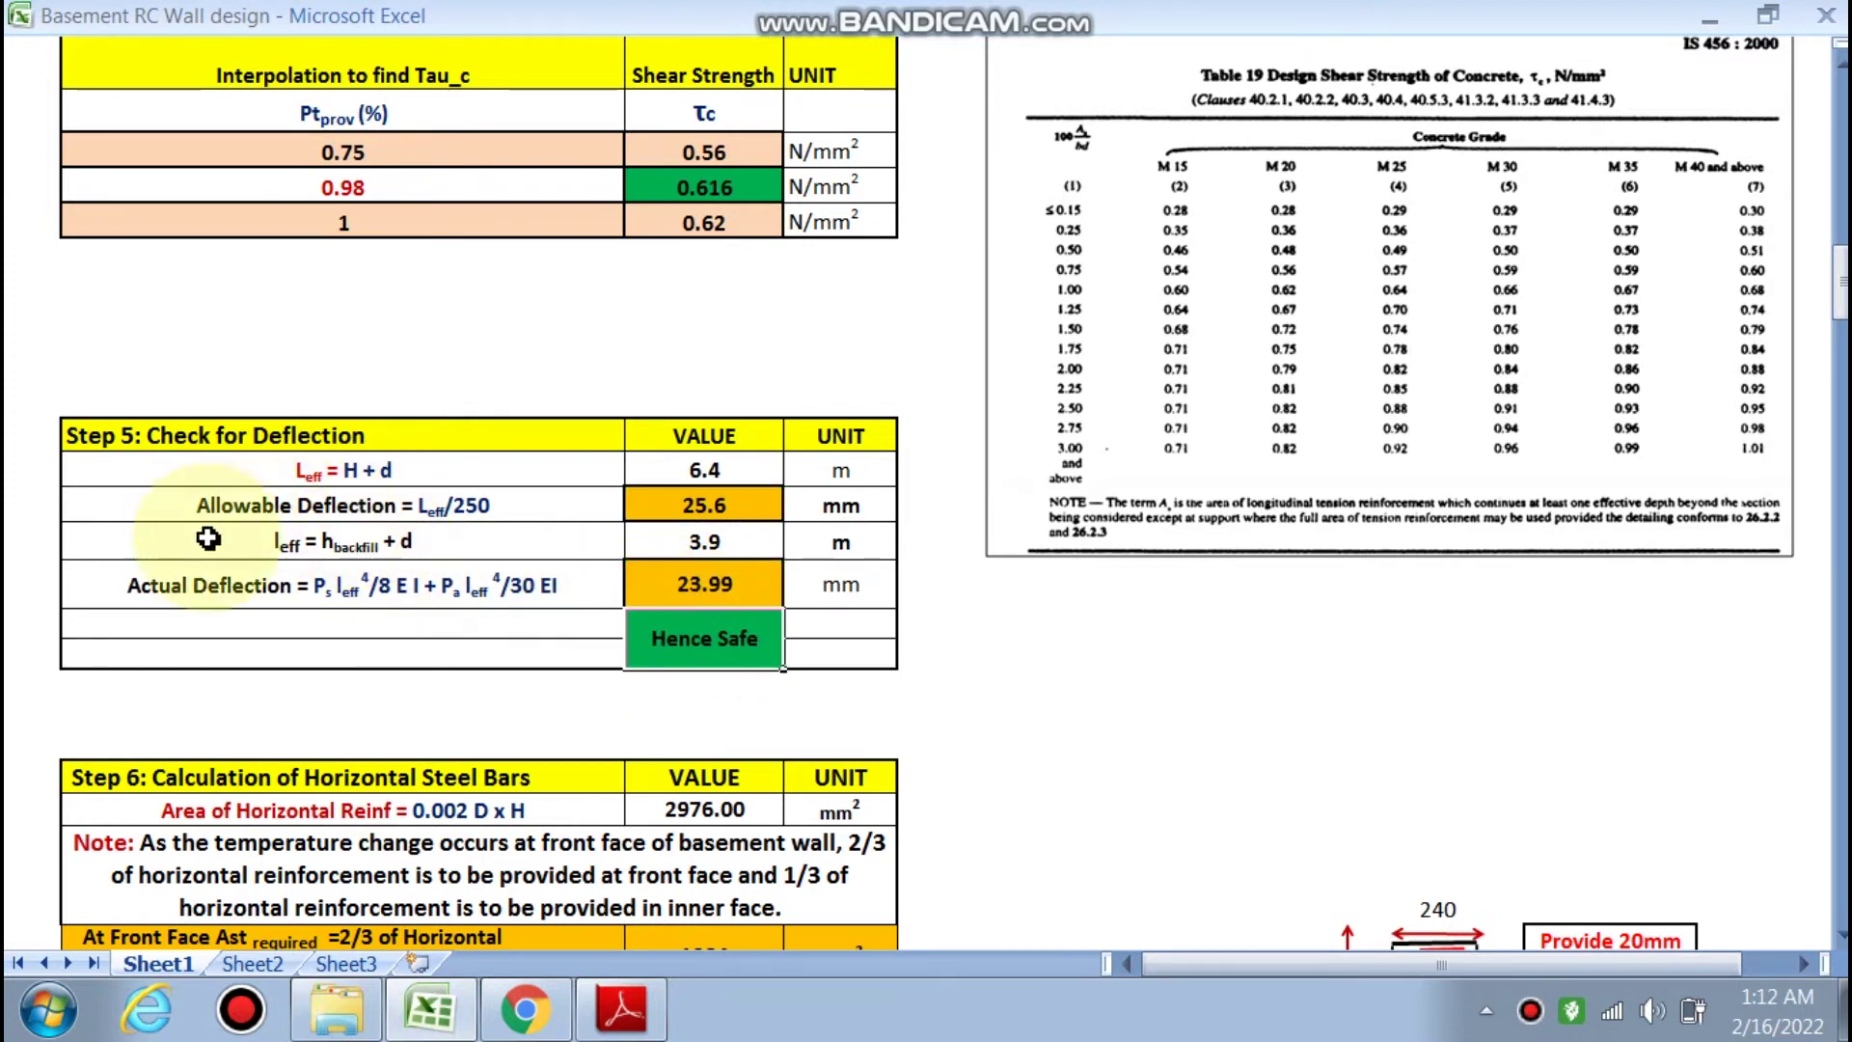
- Choose an 8 mm bar diameter for the front-face horizontal reinforcement in Step 6
scroll(712, 638, down, 6)
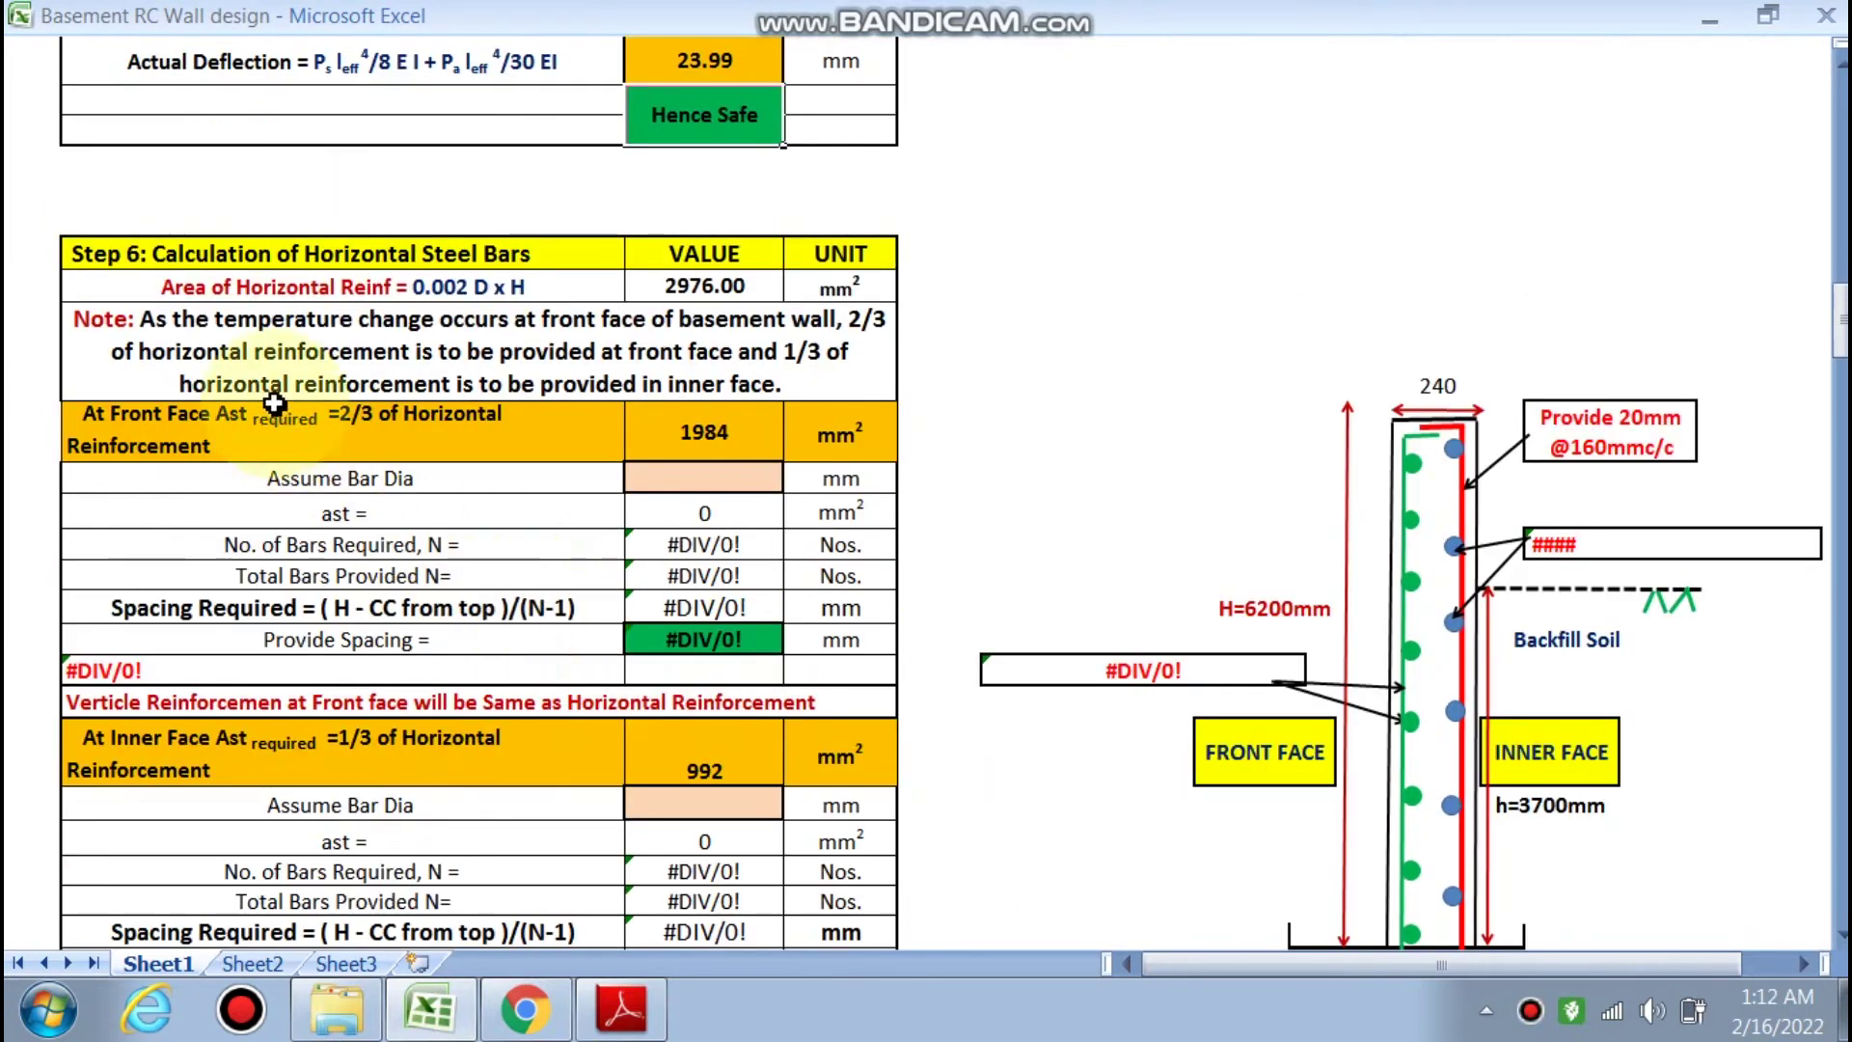
scroll(543, 328, down, 1)
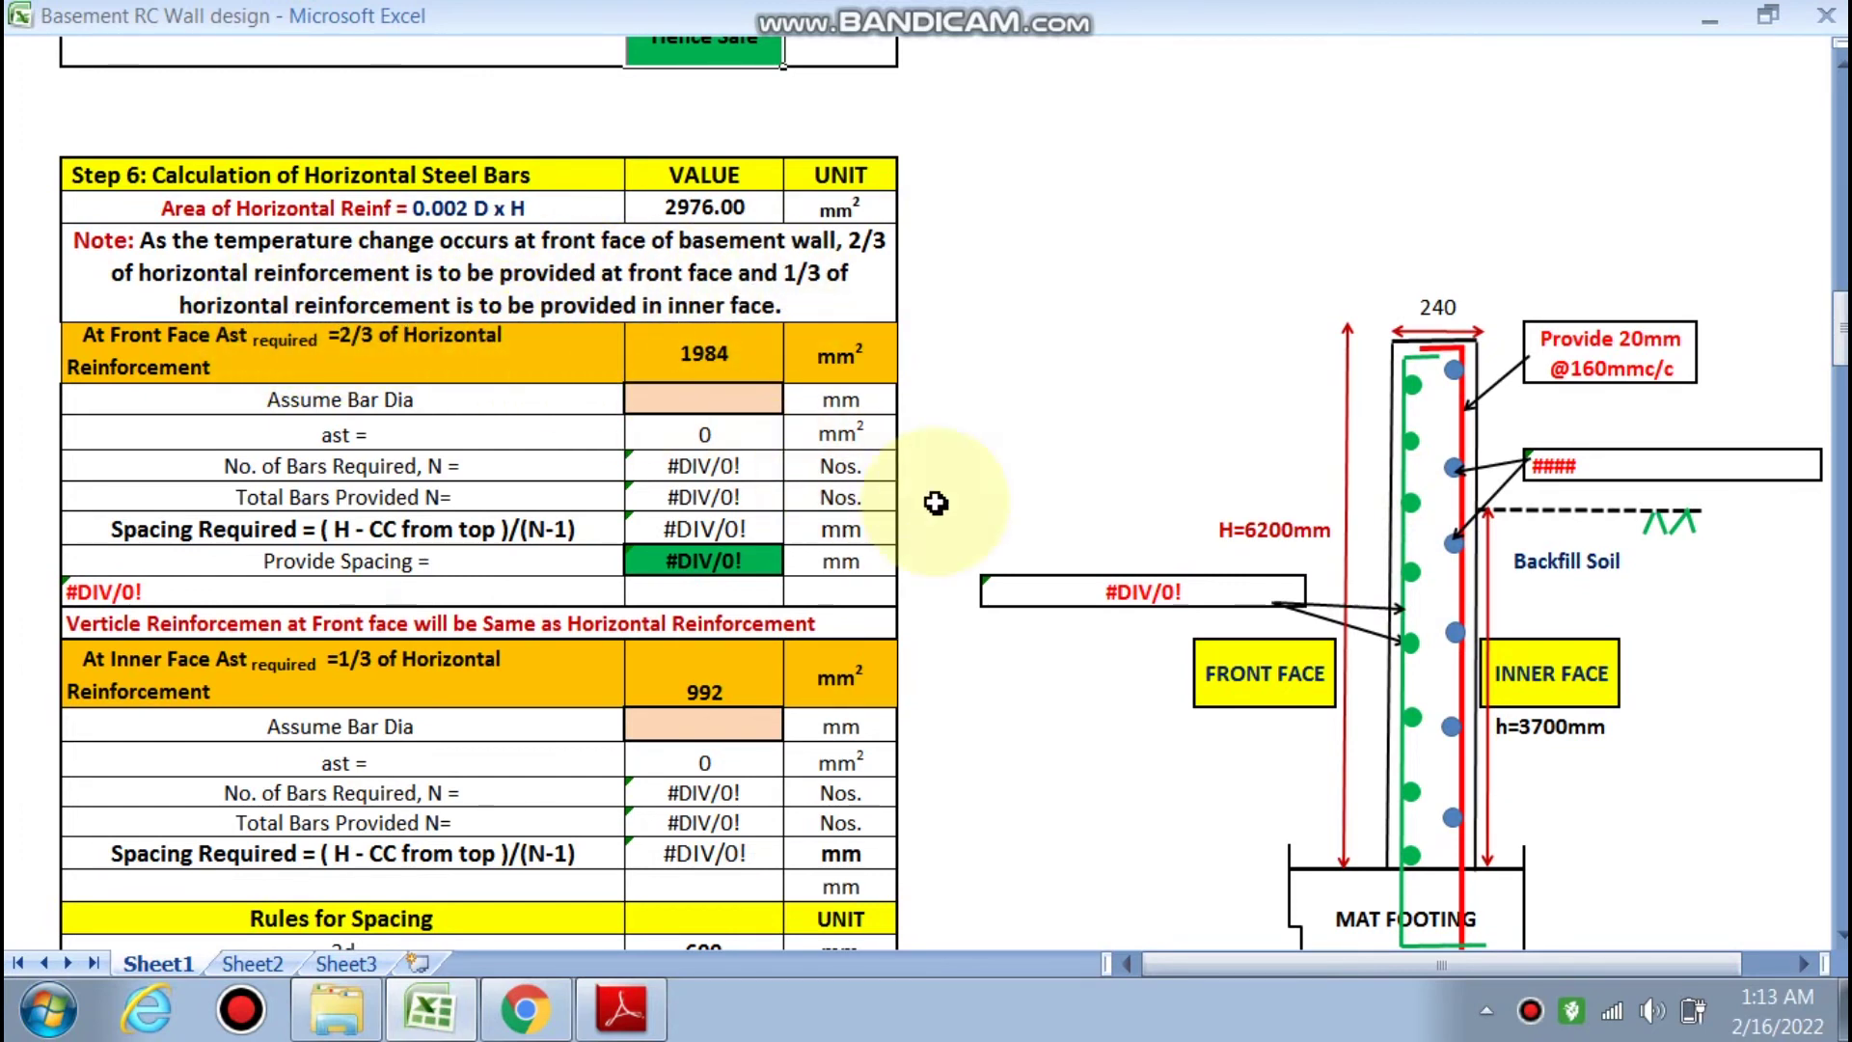
scroll(626, 521, down, 1)
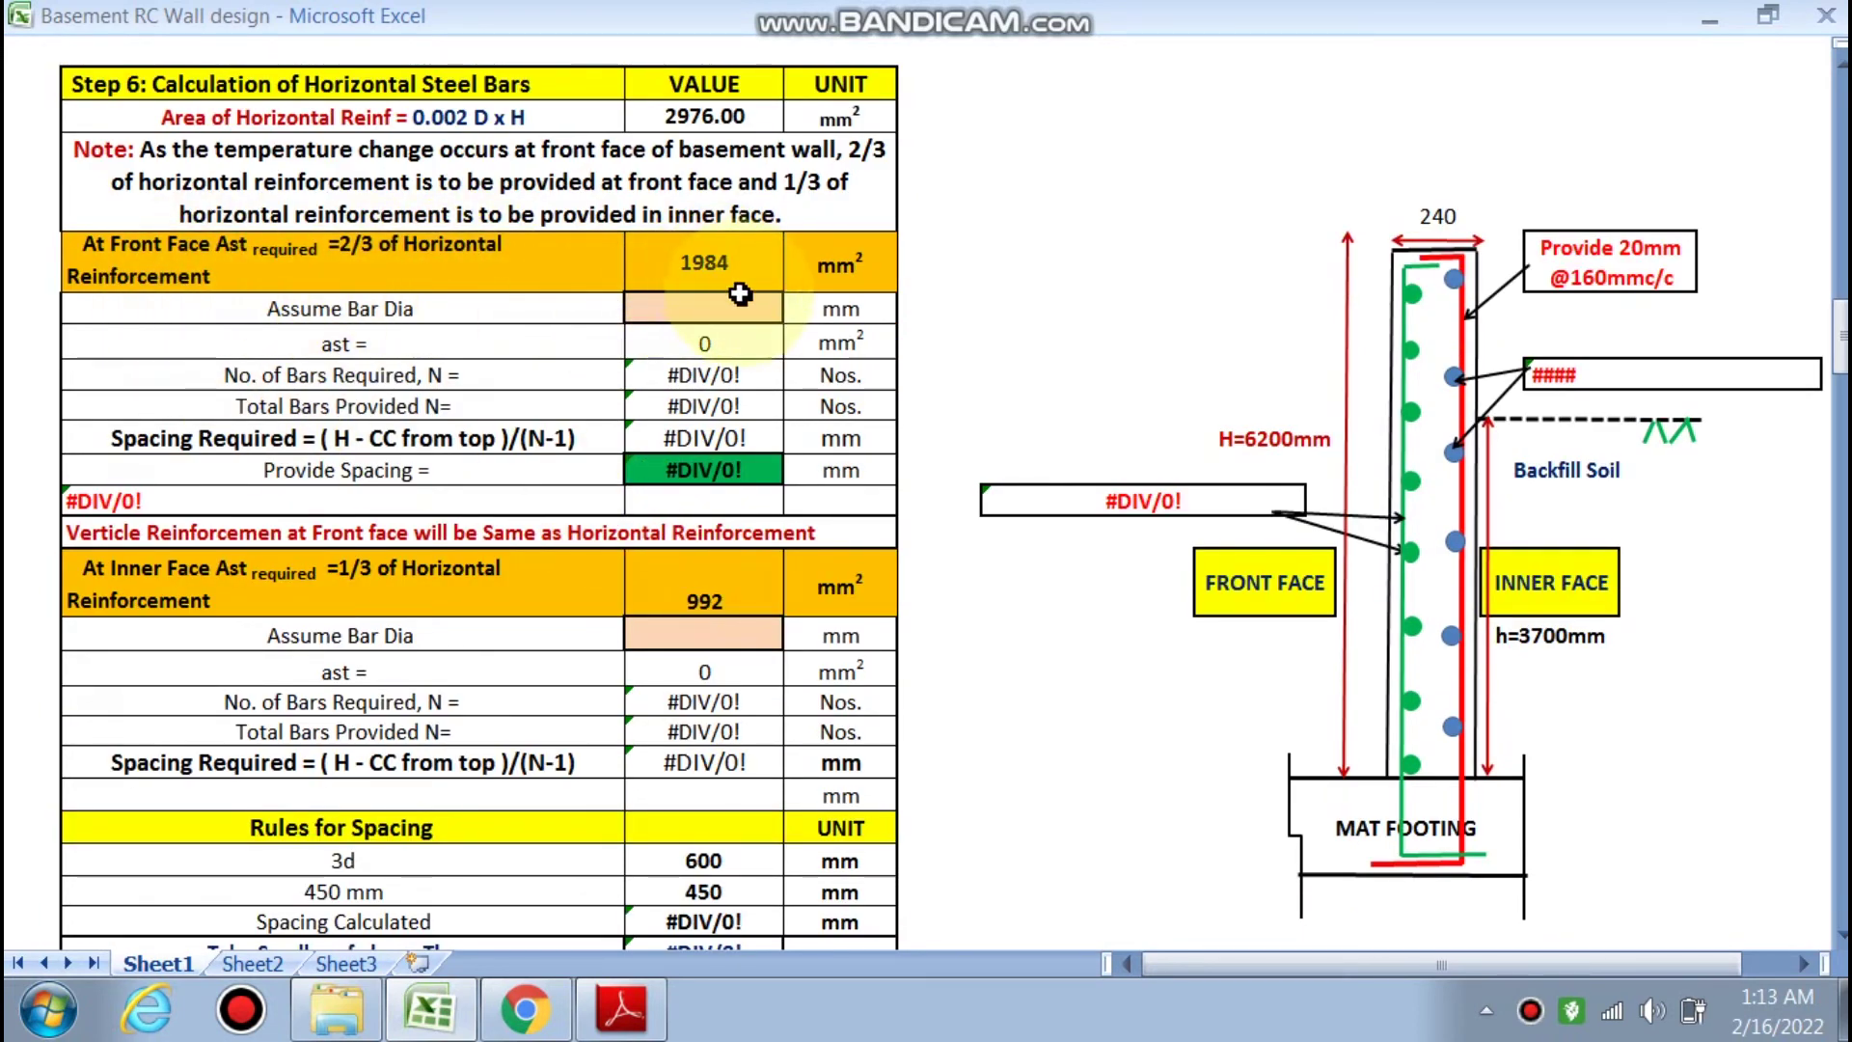
click(725, 310)
click(792, 308)
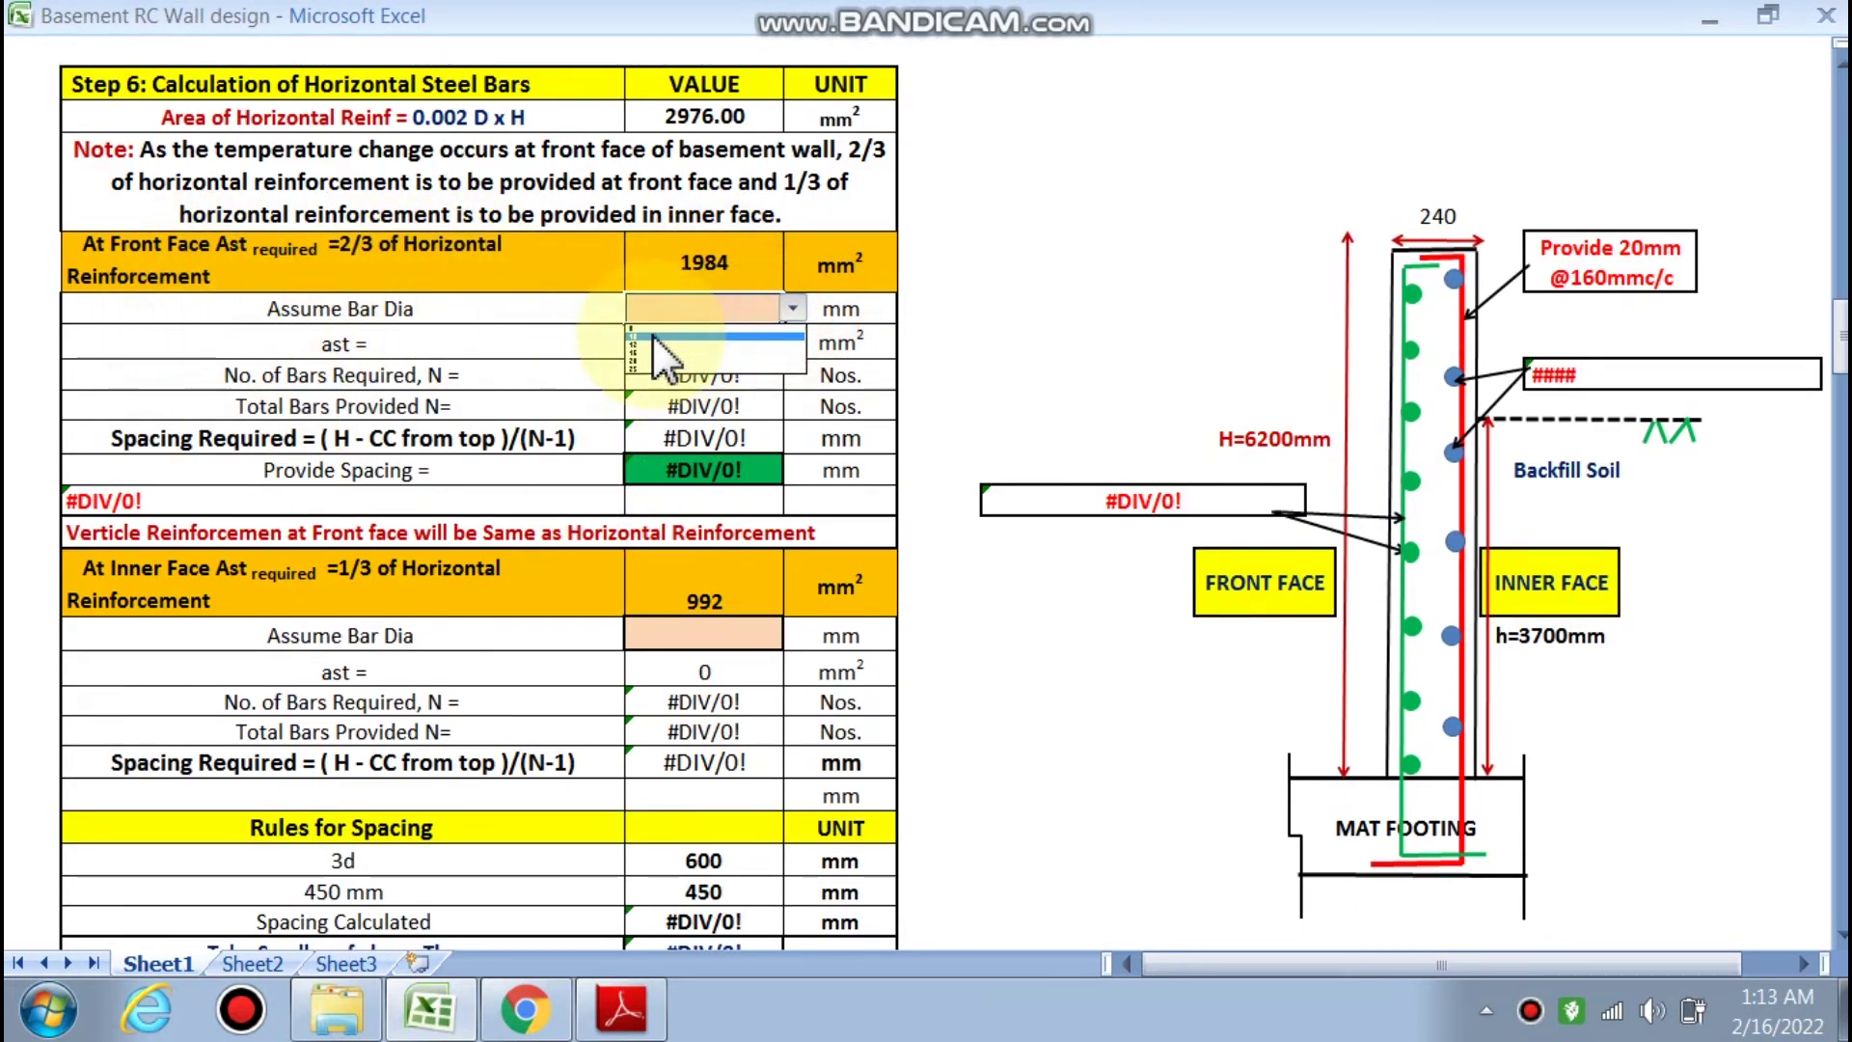
click(662, 331)
scroll(868, 473, down, 1)
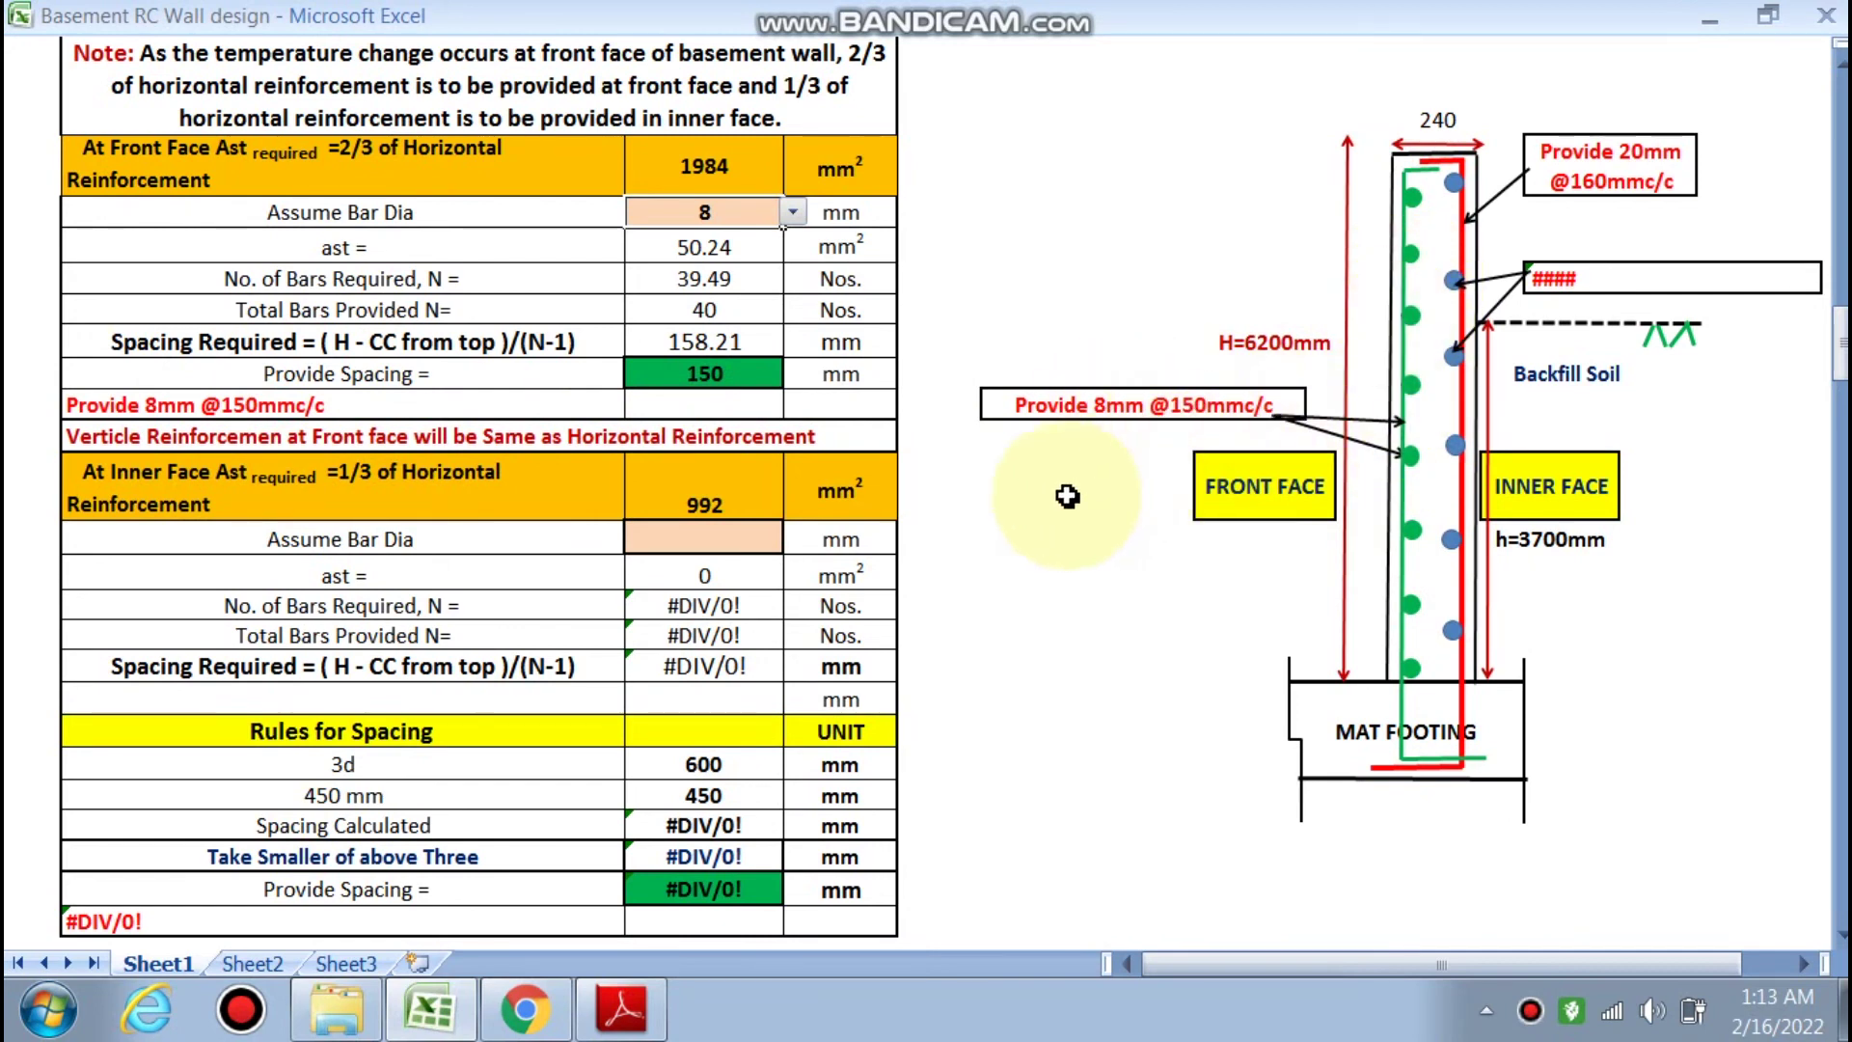
- Choose an 8 mm bar diameter for the inner-face horizontal reinforcement in Step 6
scroll(1076, 494, down, 2)
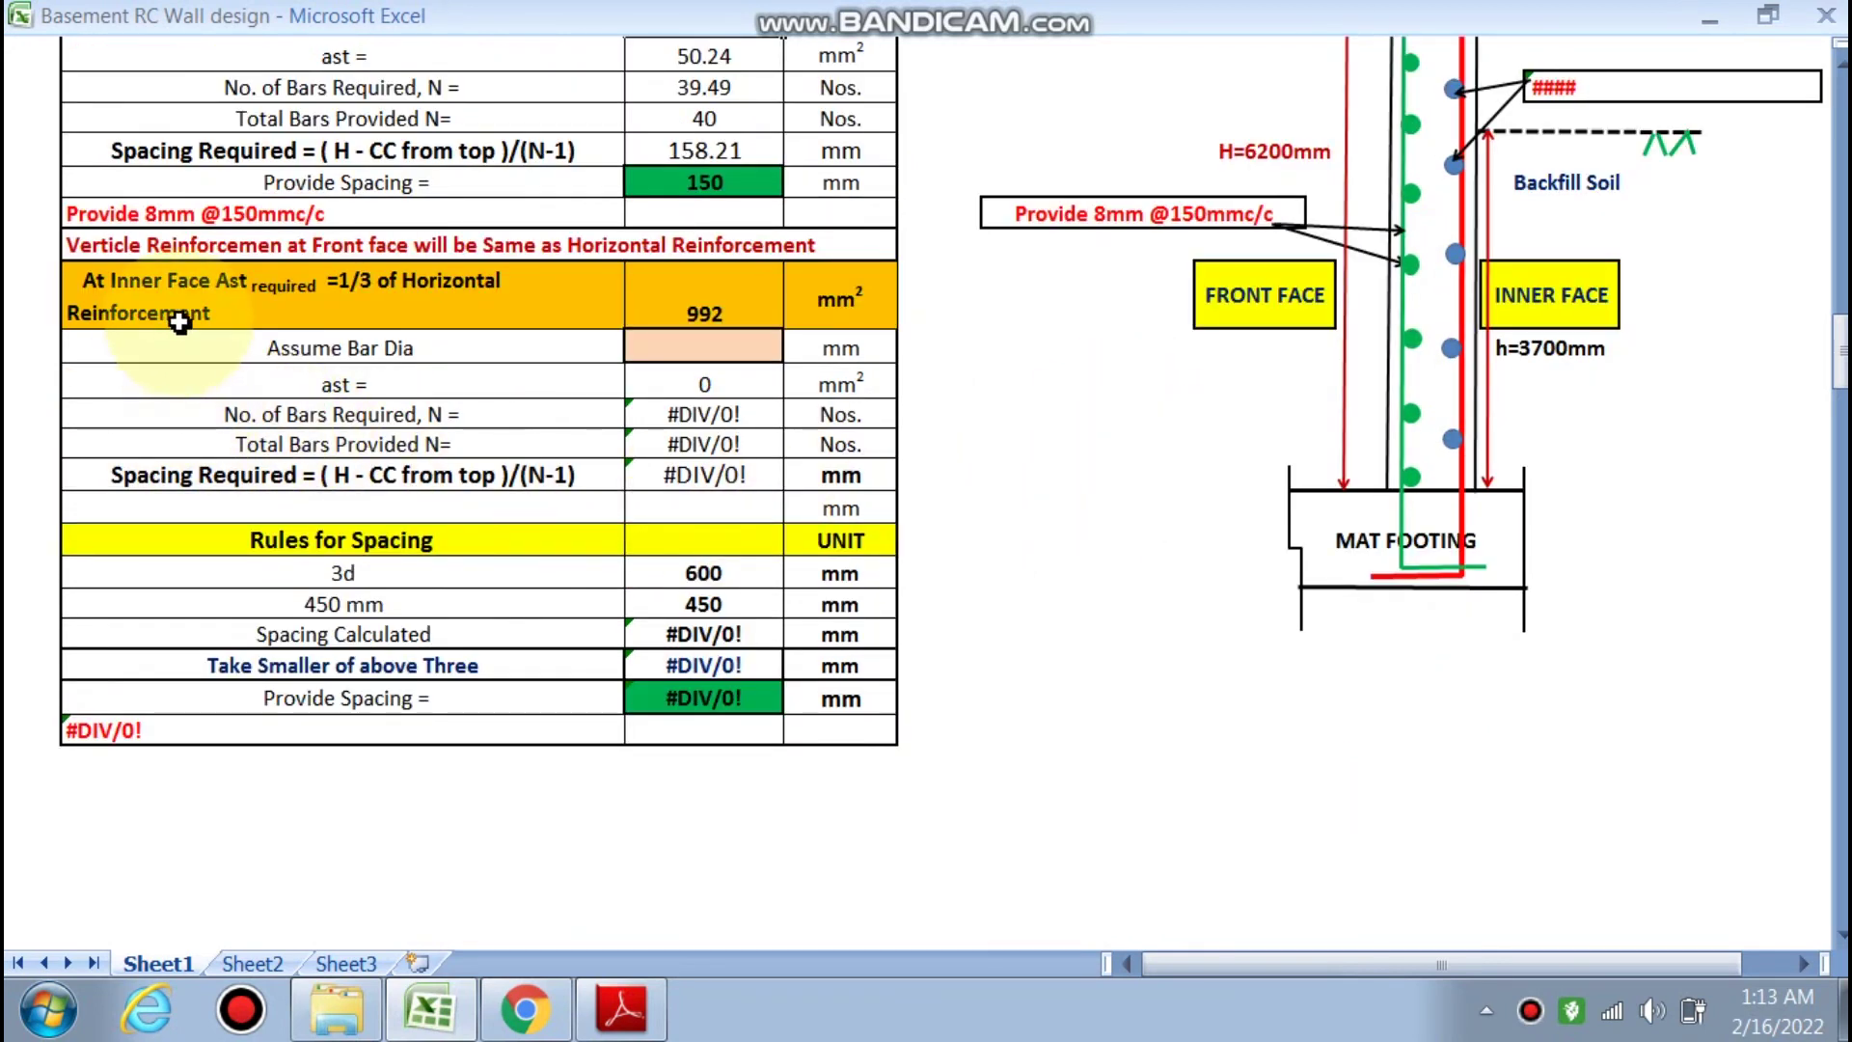
scroll(584, 500, up, 2)
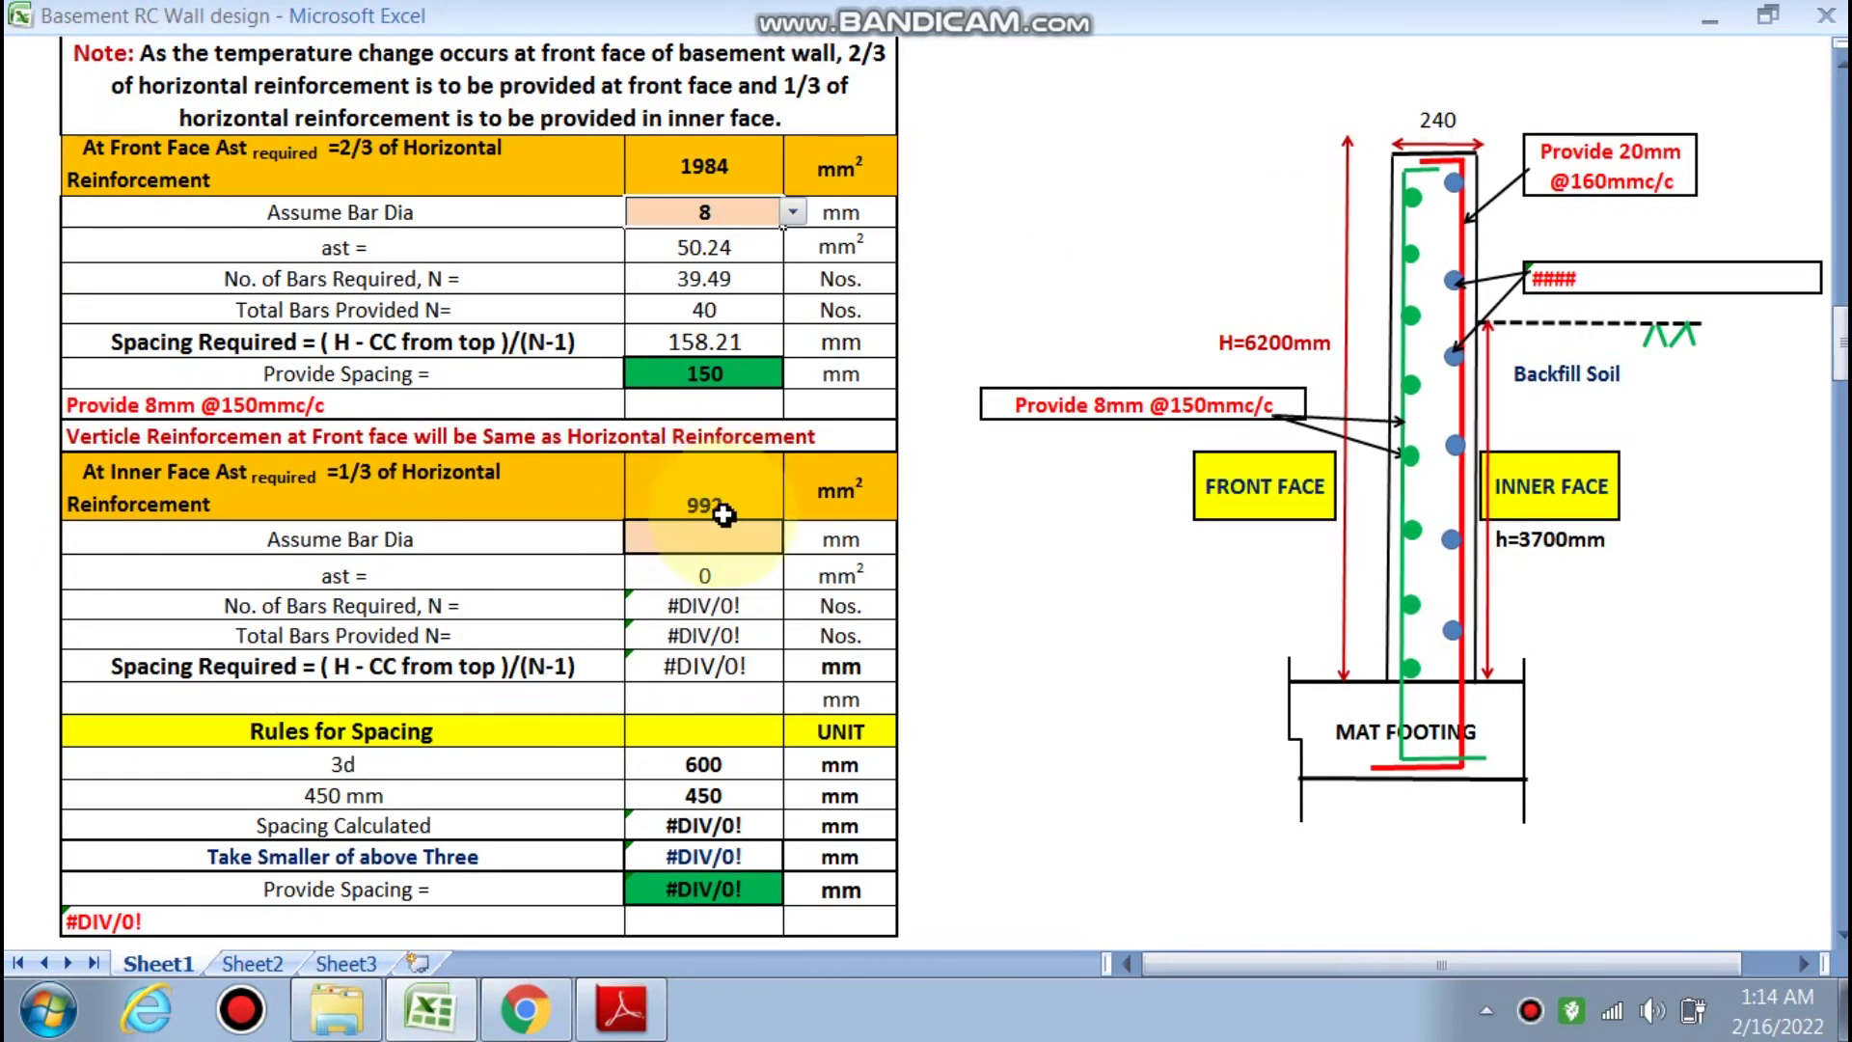
click(778, 546)
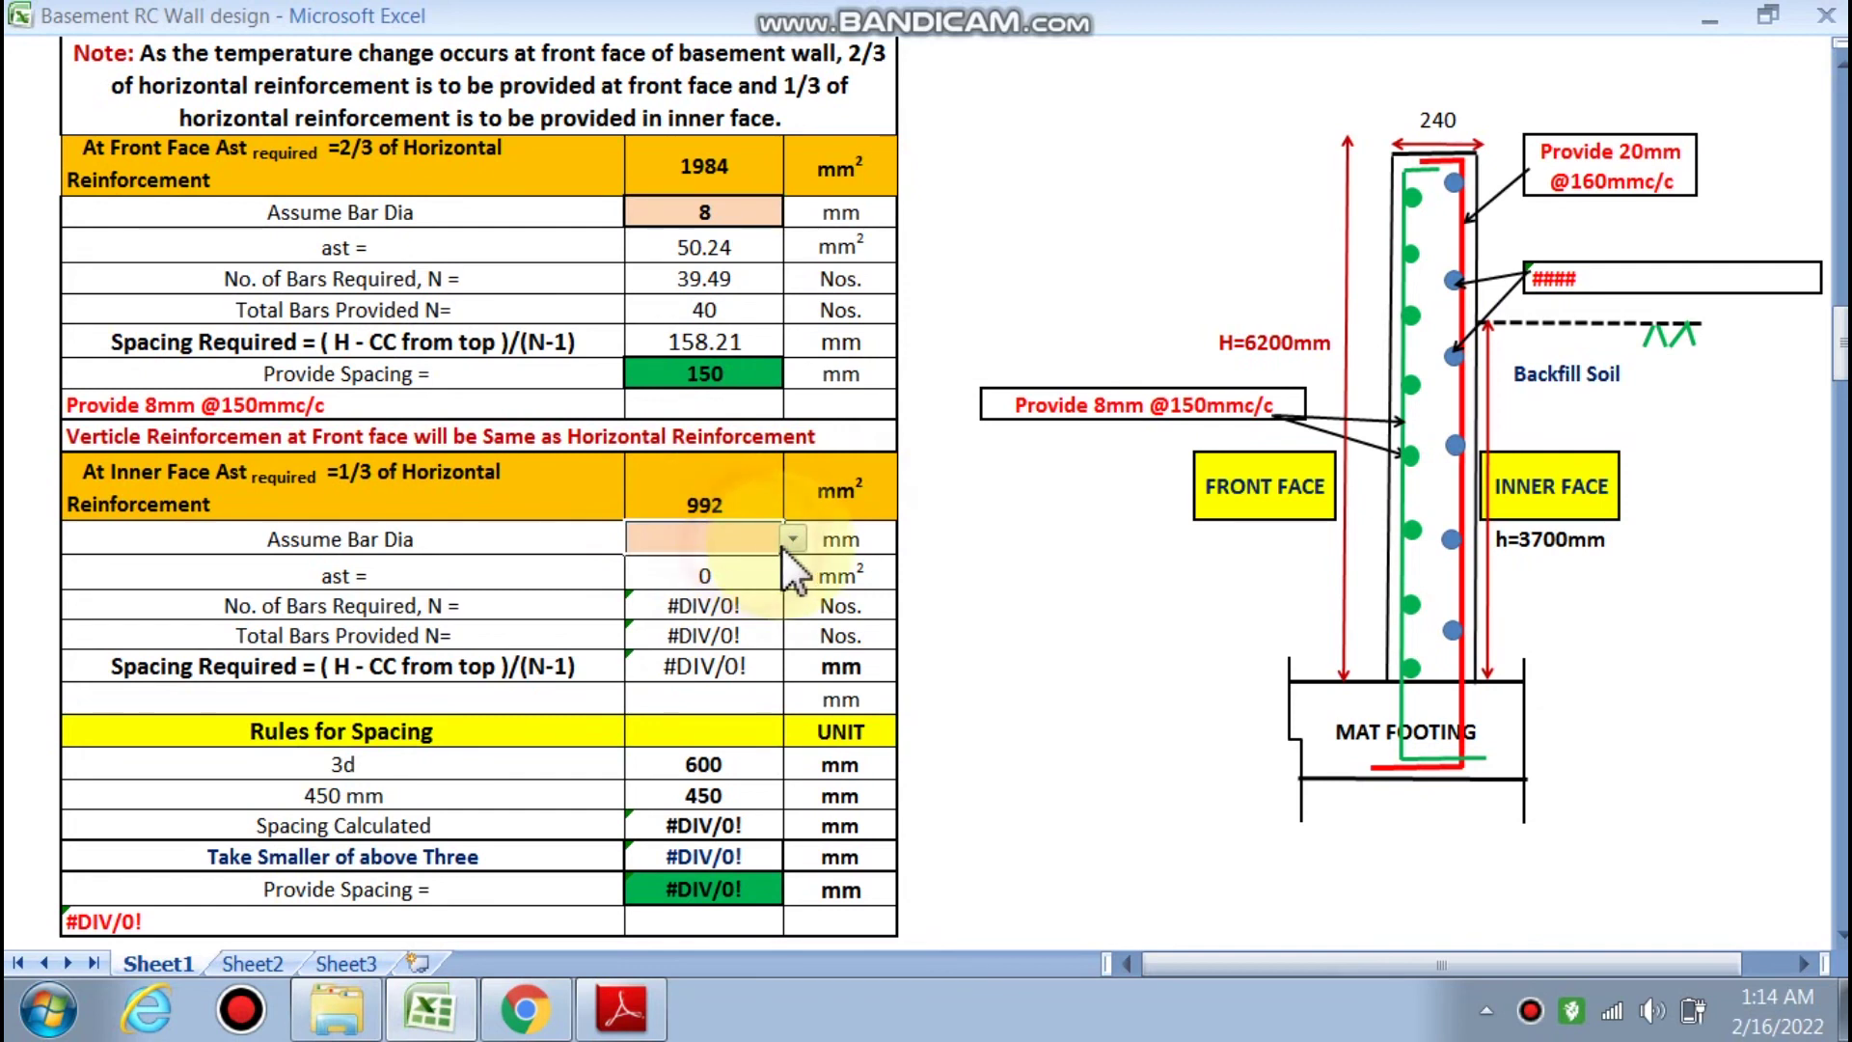
click(662, 559)
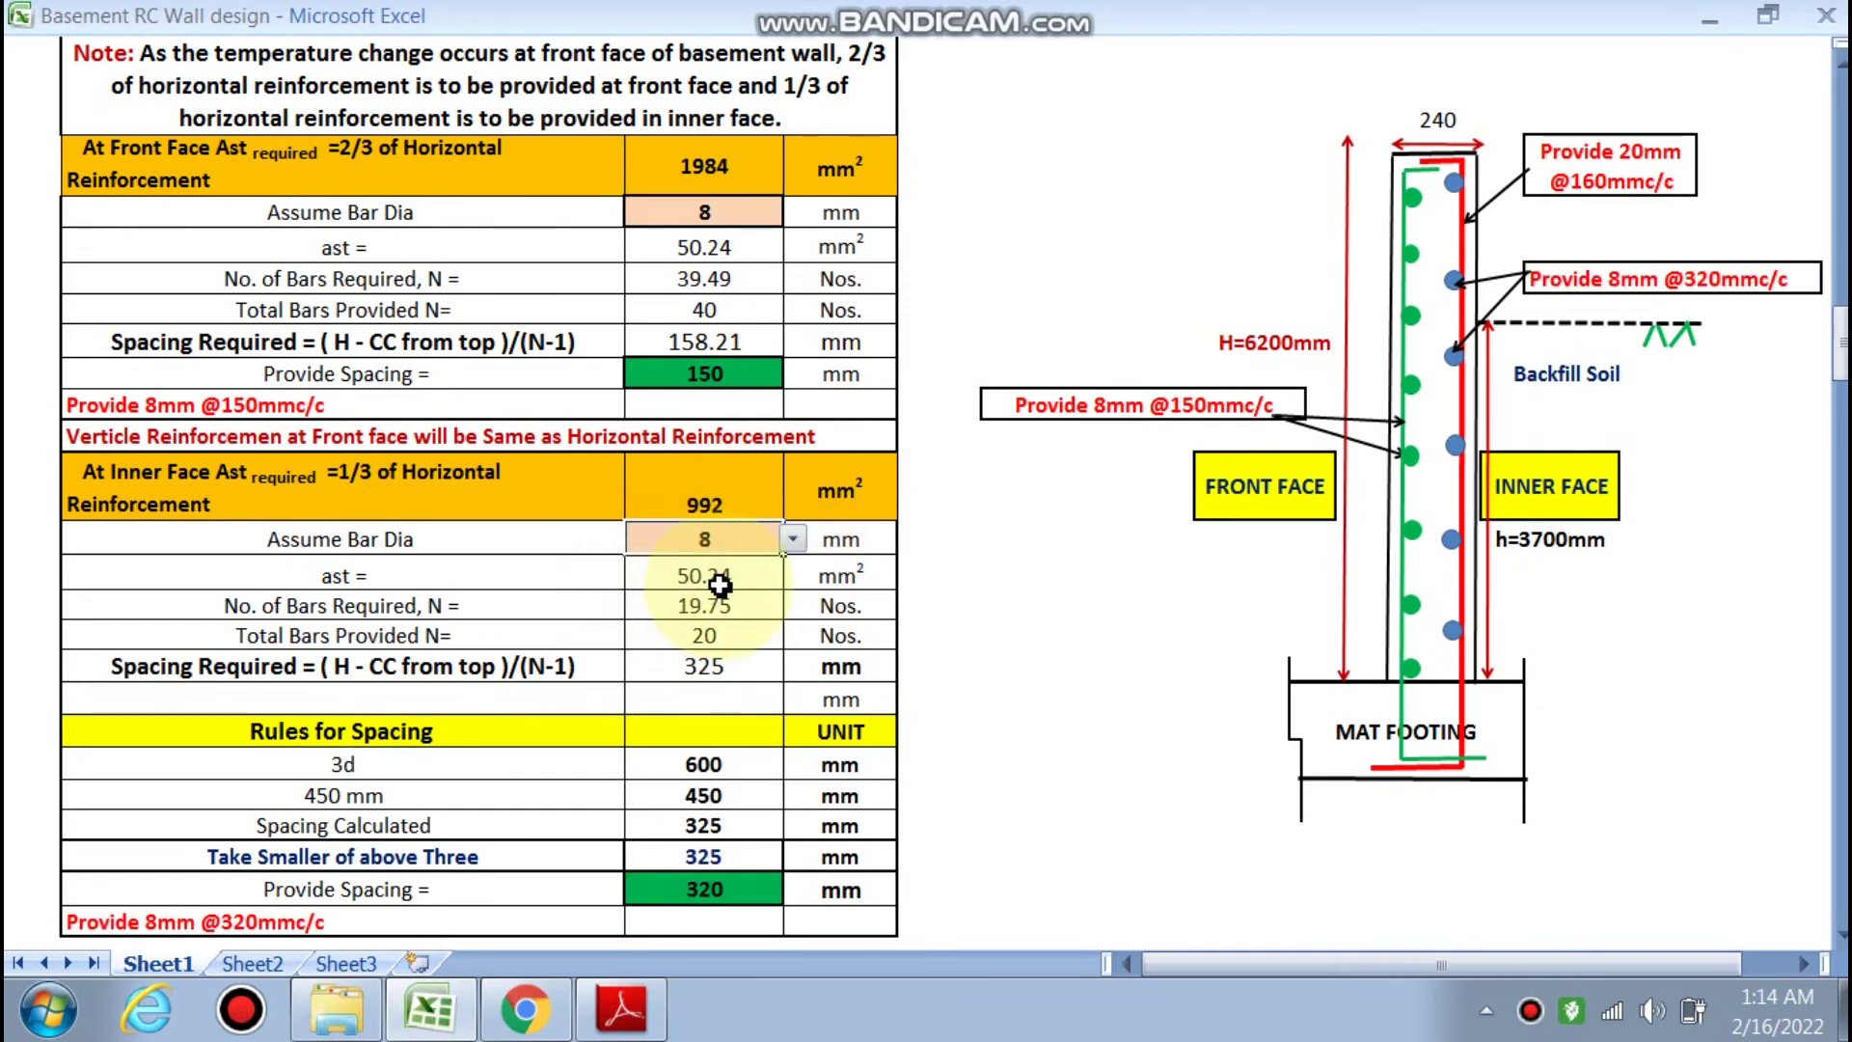
- Examine the Step 6 bar spacings for both faces against the reinforcement callouts in the wall diagram
scroll(1409, 285, down, 2)
scroll(956, 644, up, 3)
scroll(463, 757, down, 3)
scroll(1515, 627, up, 3)
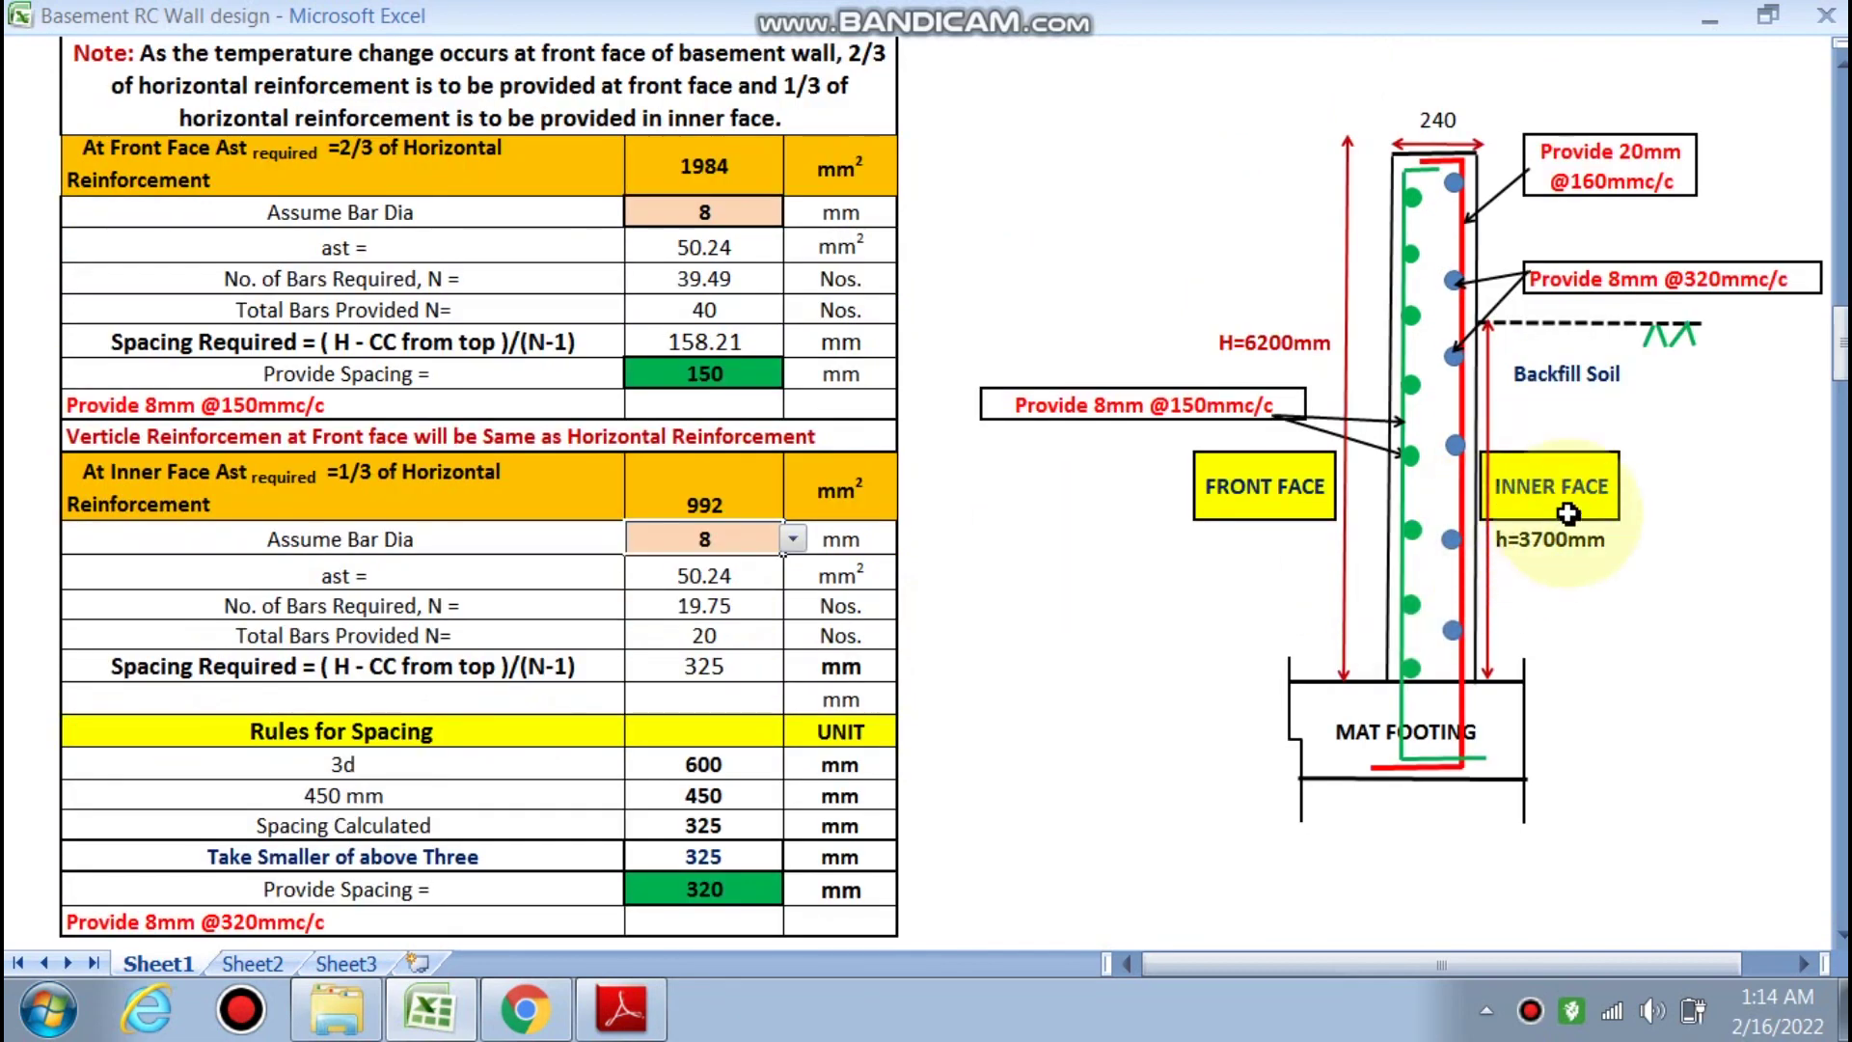
scroll(1283, 589, down, 3)
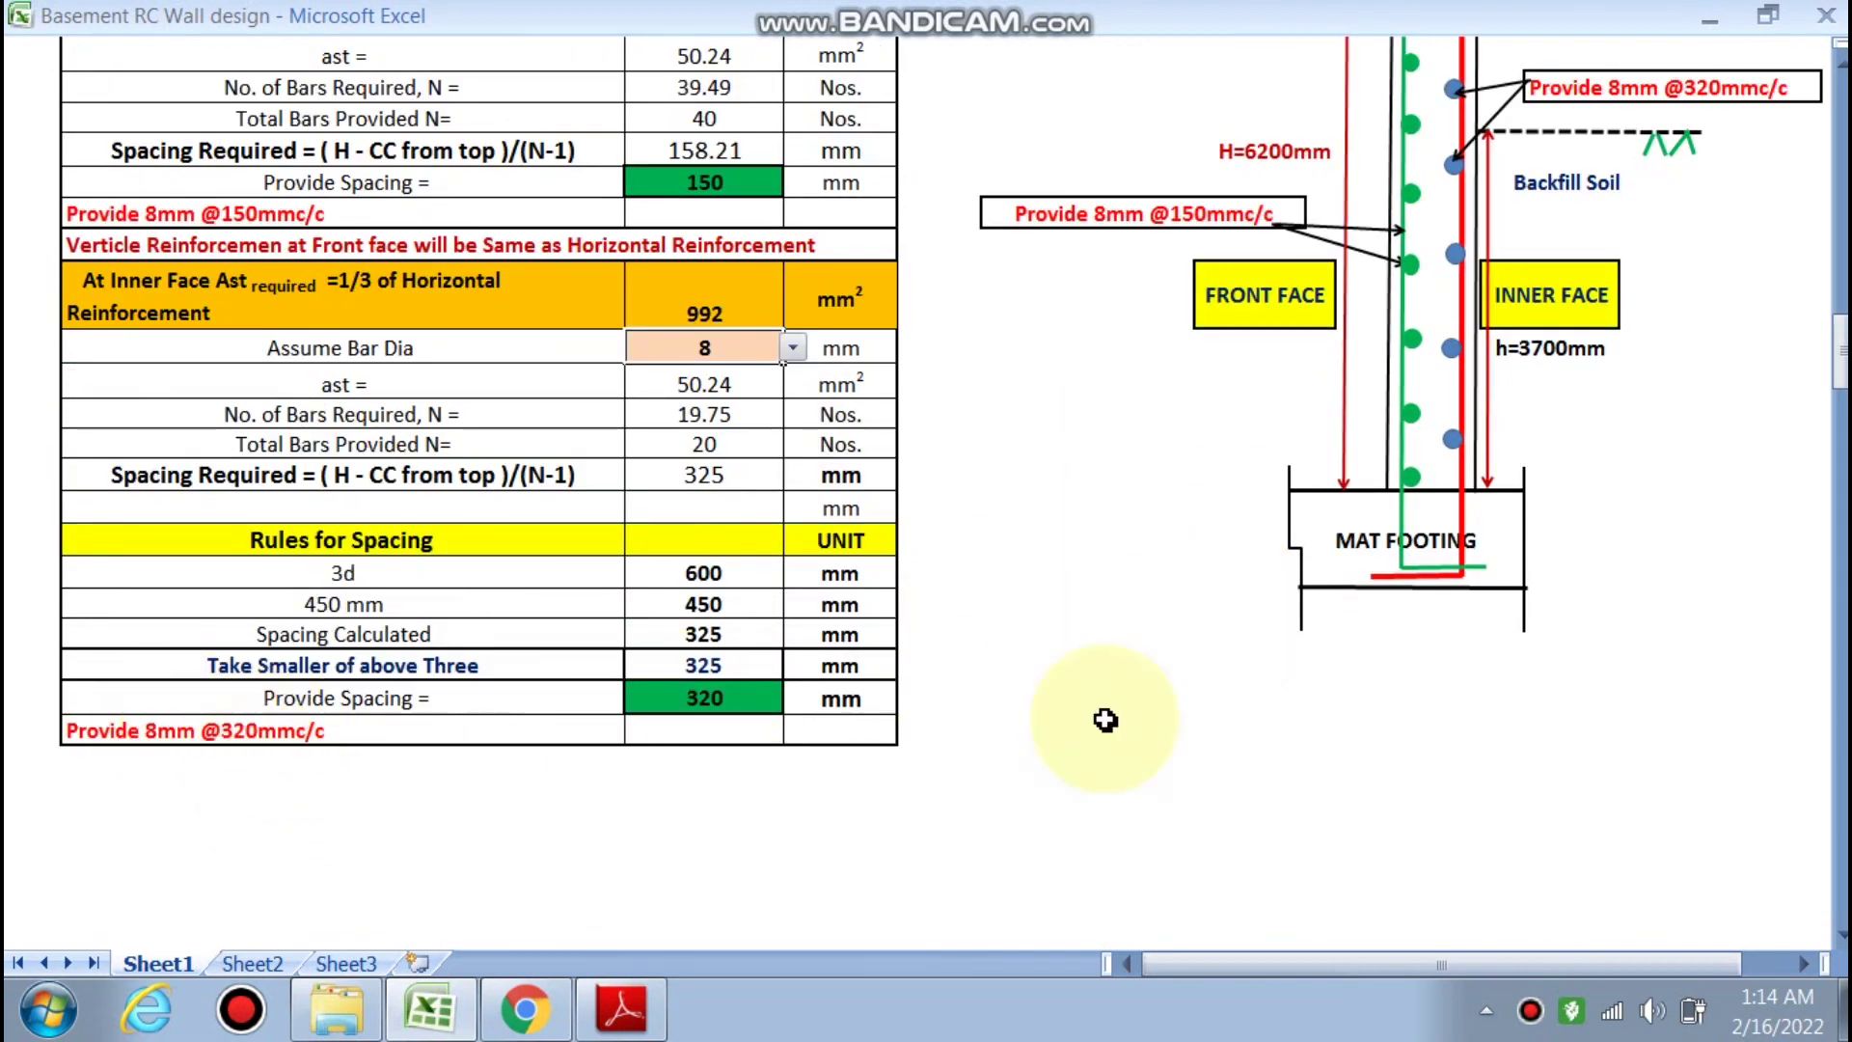
scroll(1762, 476, up, 3)
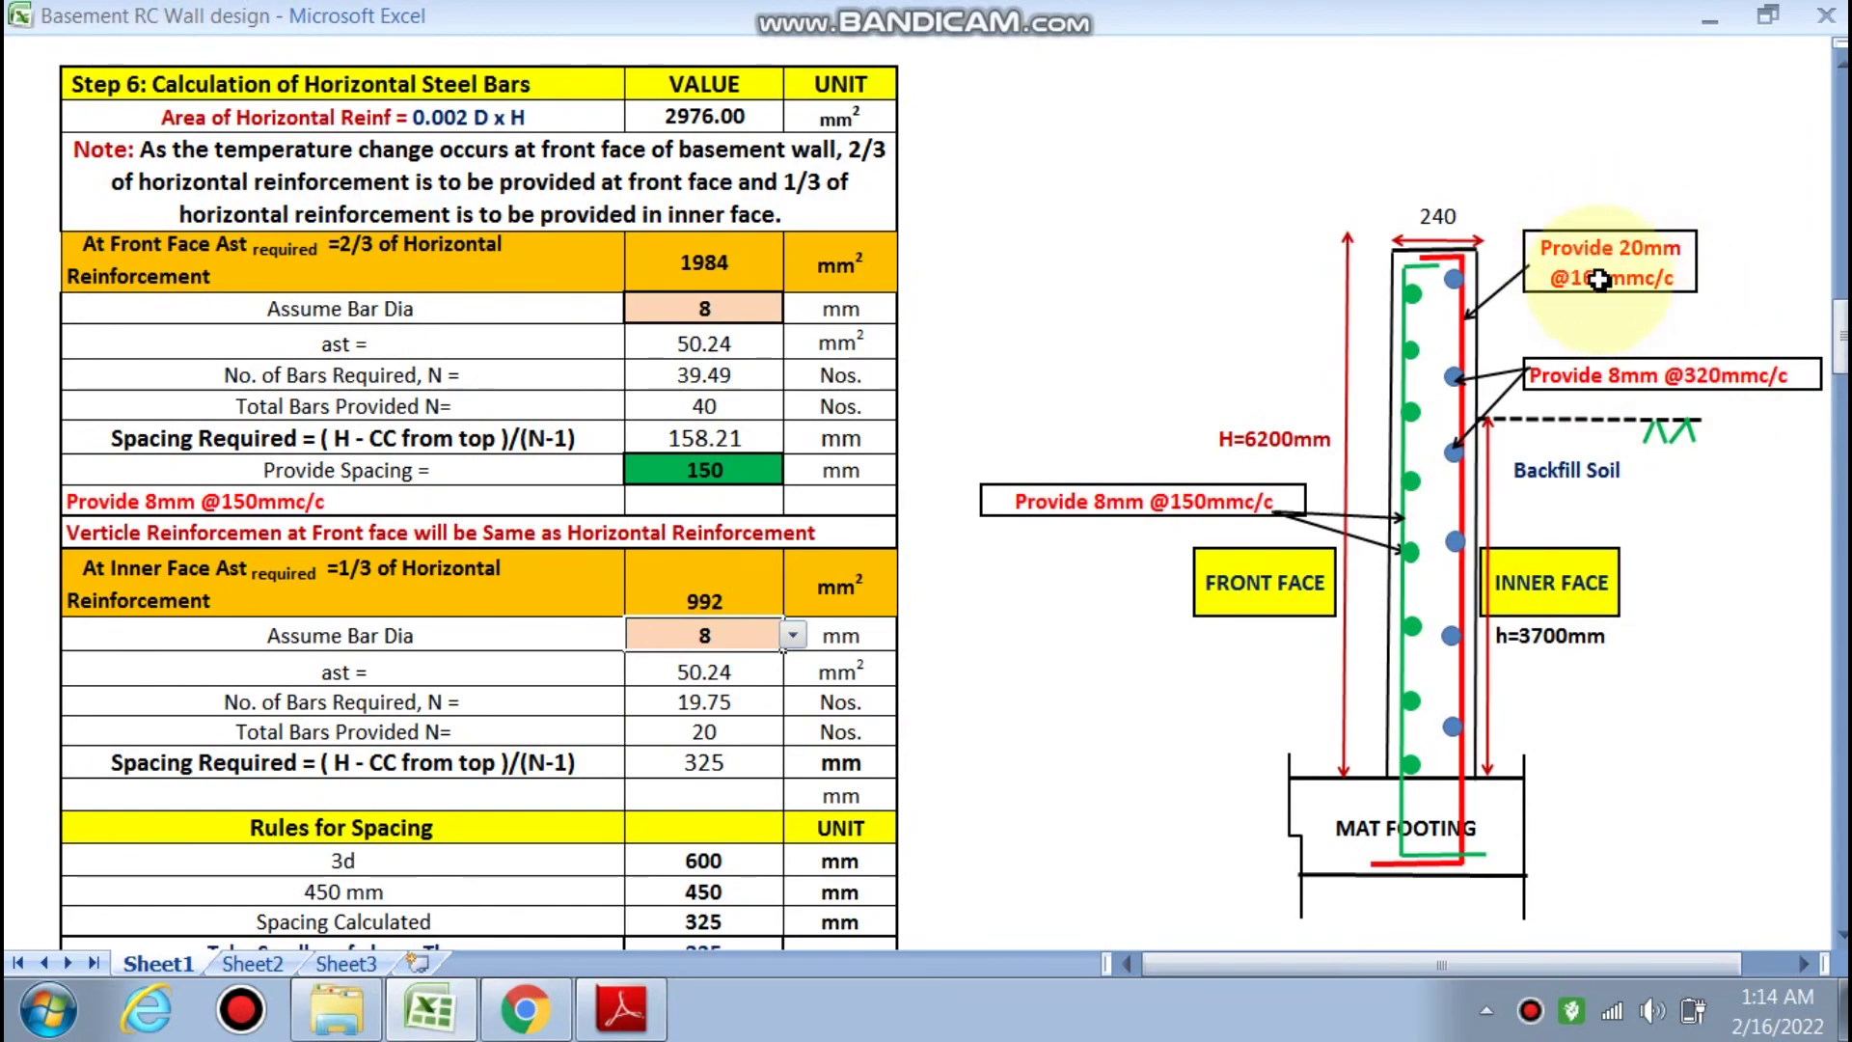
- Review the whole wall design, from the input data through moment, section, main reinforcement, shear and deflection to the horizontal steel
scroll(960, 540, up, 9)
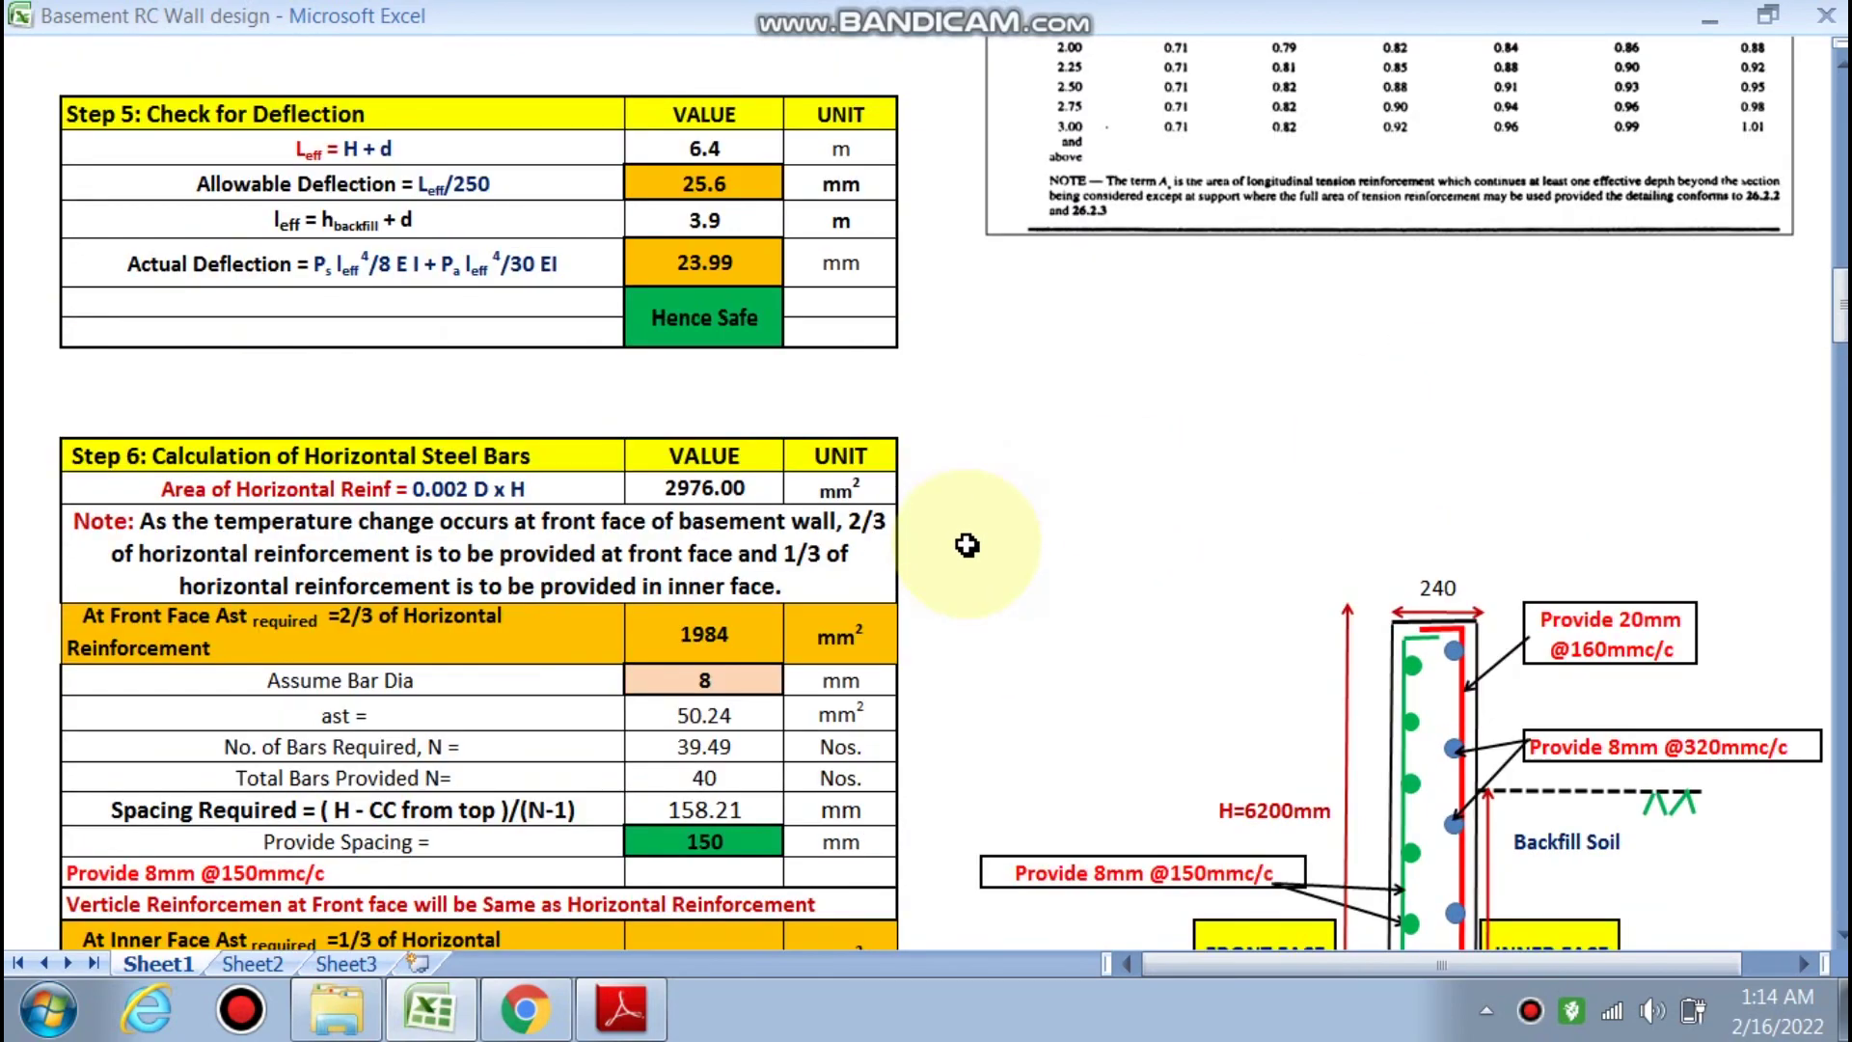
scroll(956, 548, up, 6)
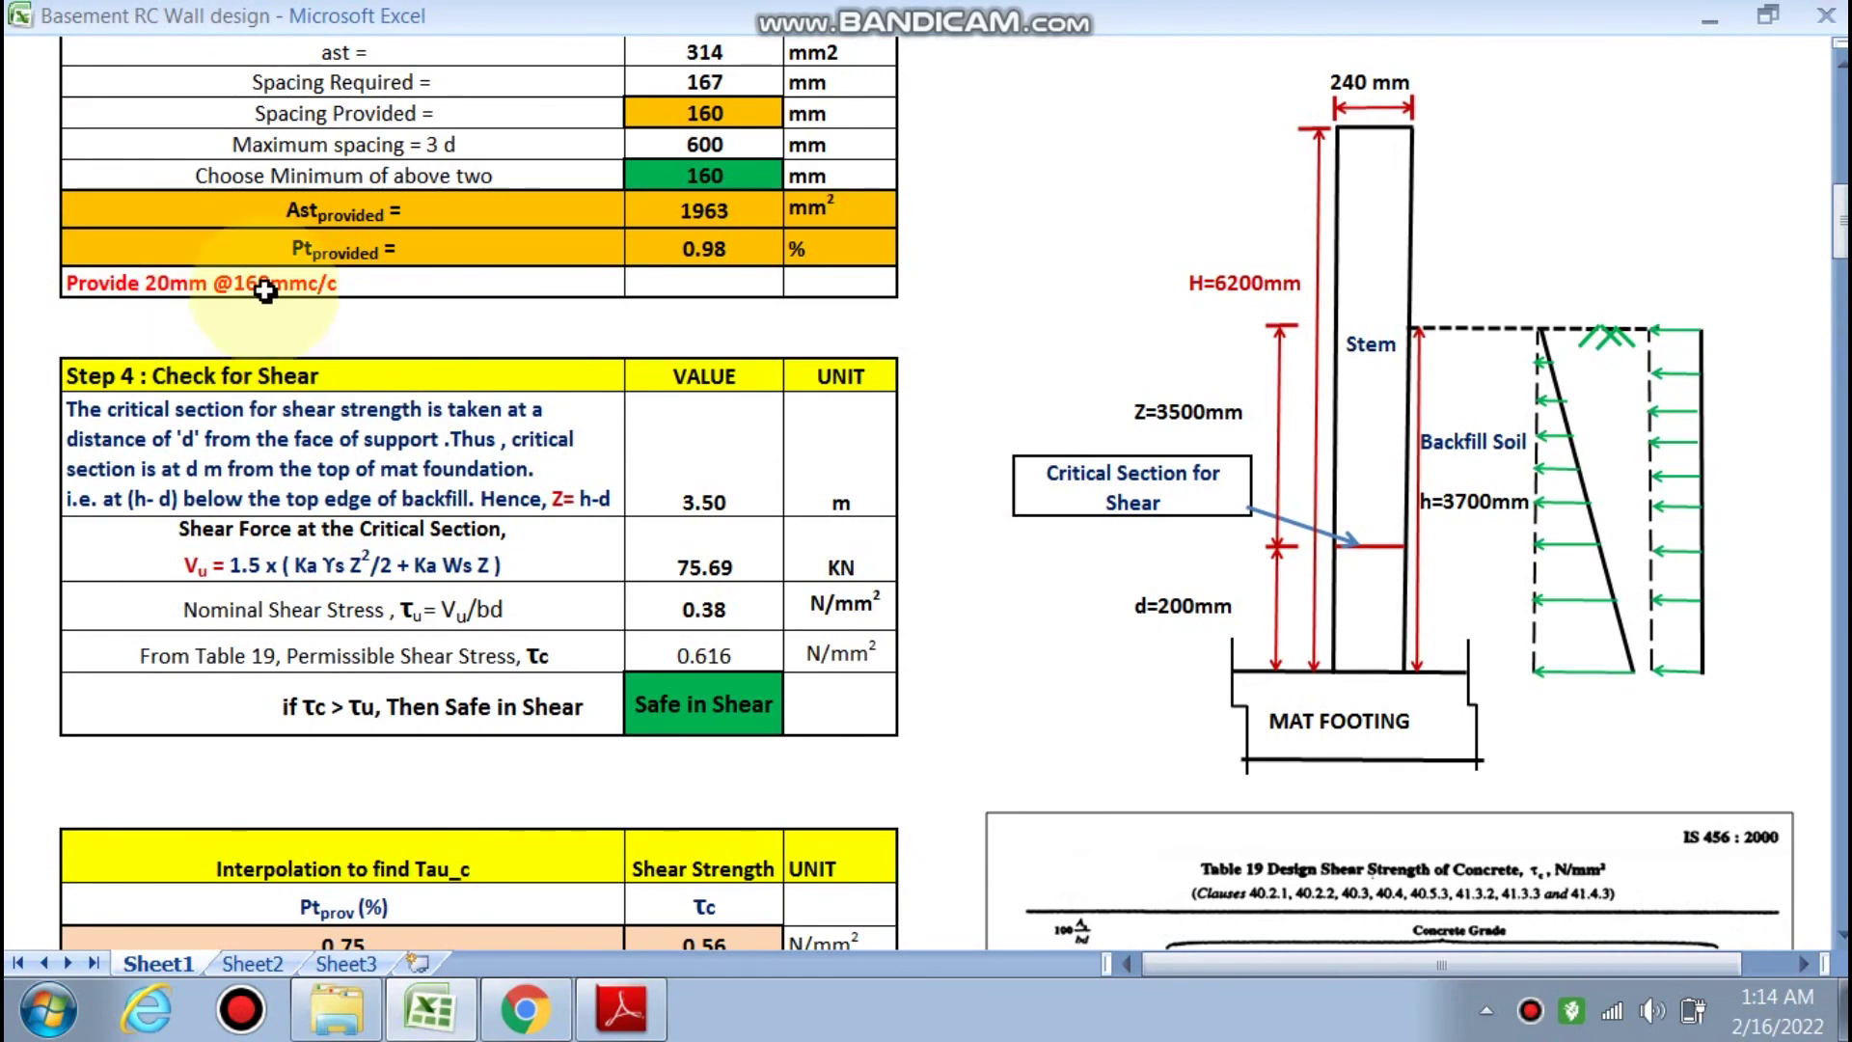
scroll(930, 586, down, 4)
scroll(930, 587, up, 12)
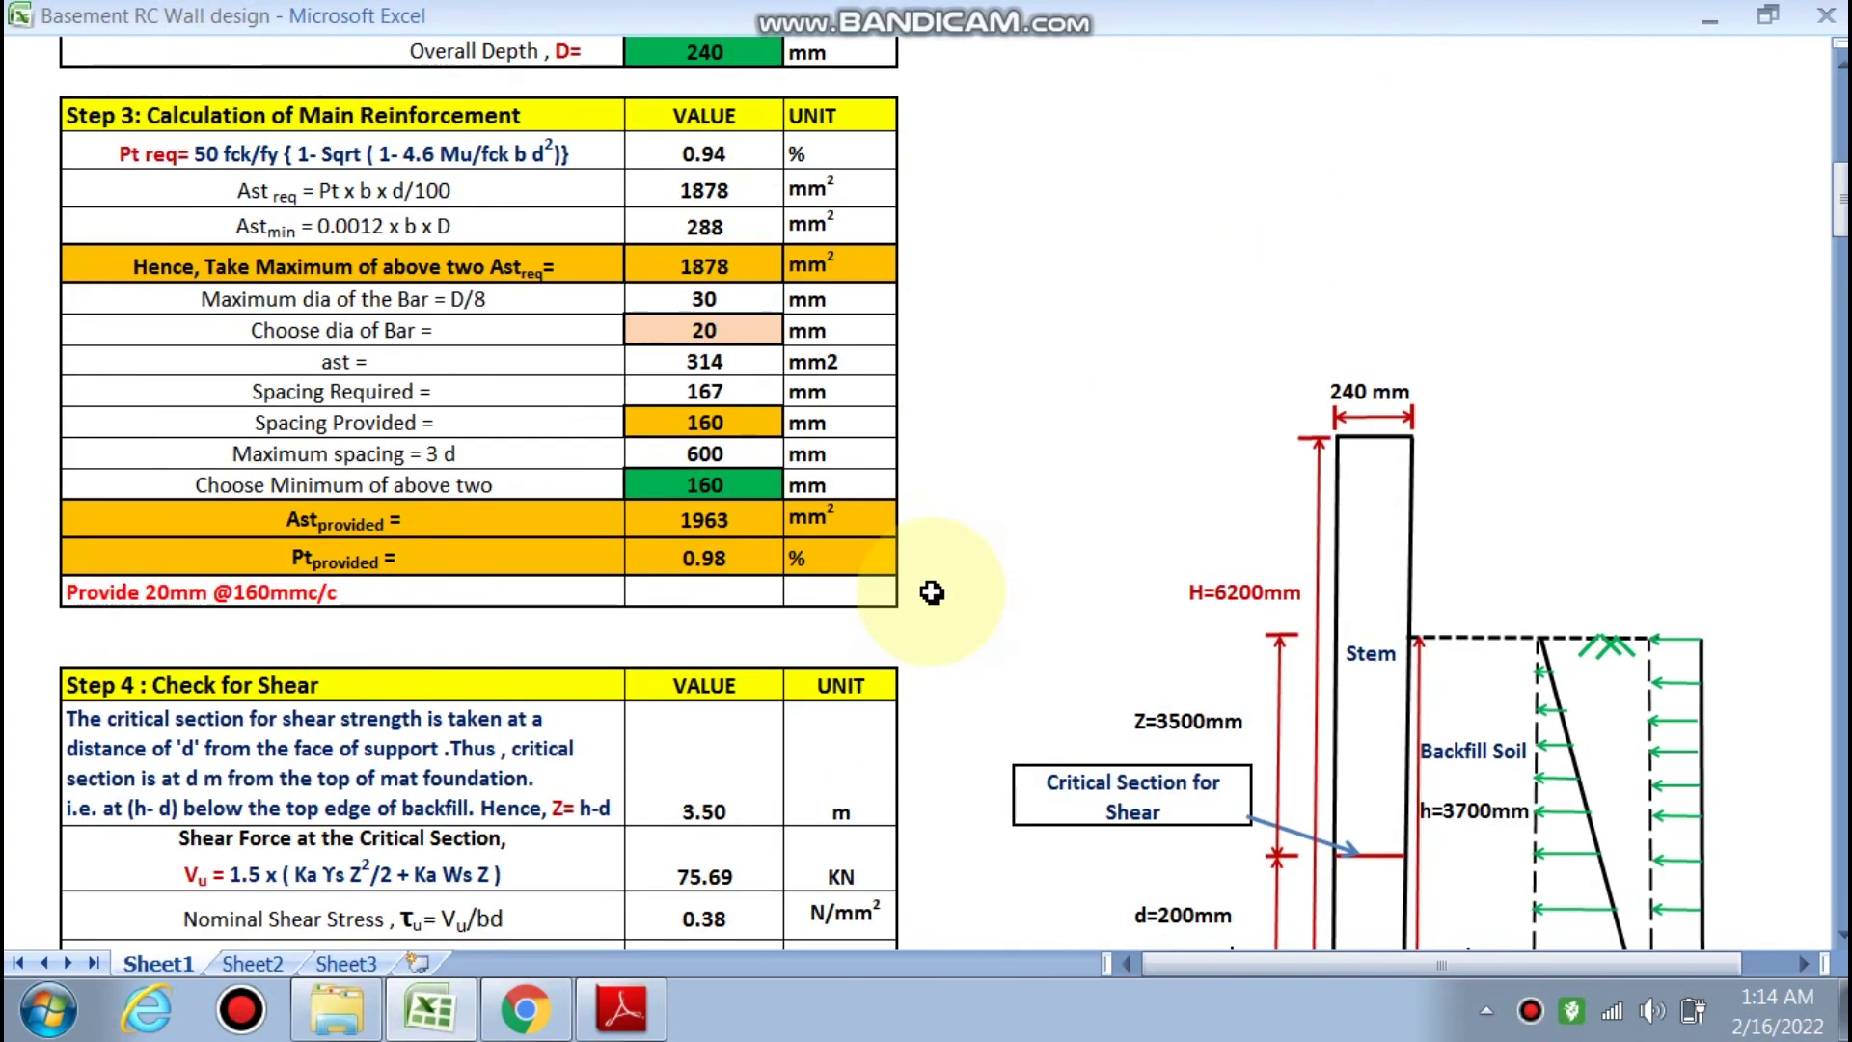
scroll(936, 540, up, 8)
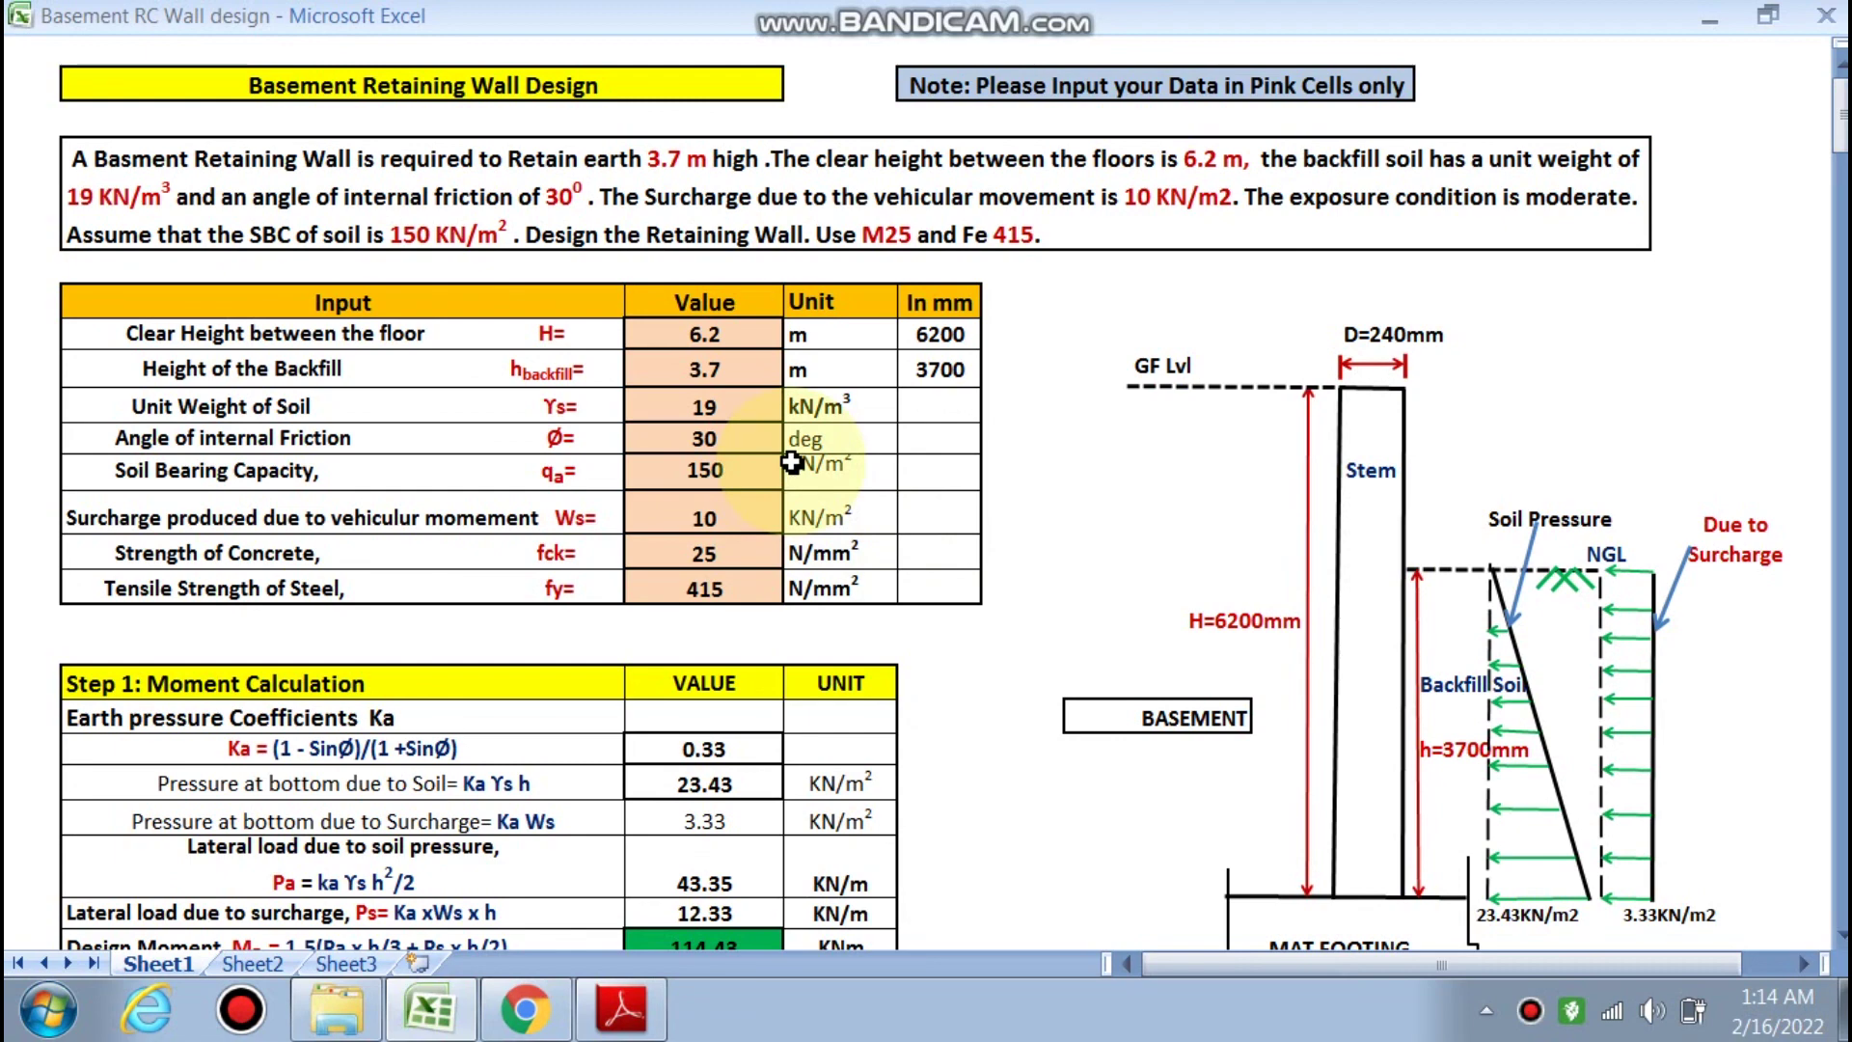
scroll(791, 461, down, 8)
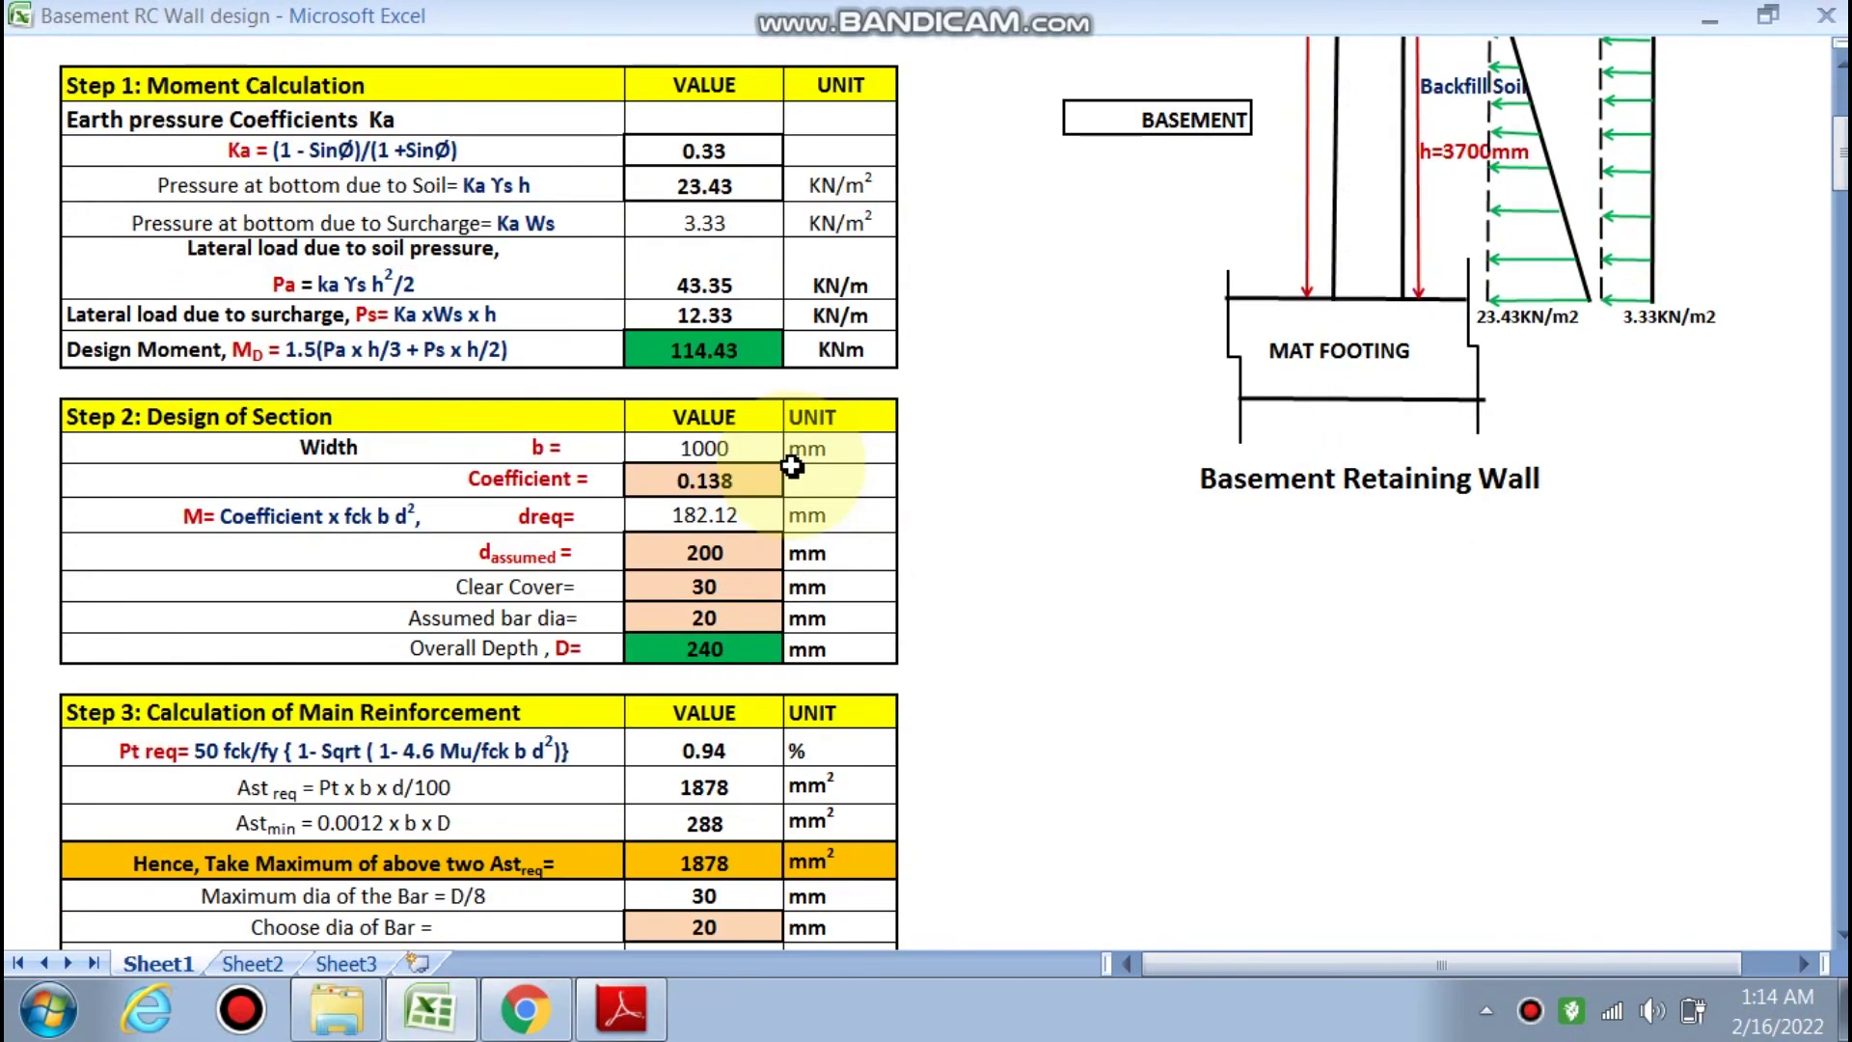
scroll(791, 470, down, 9)
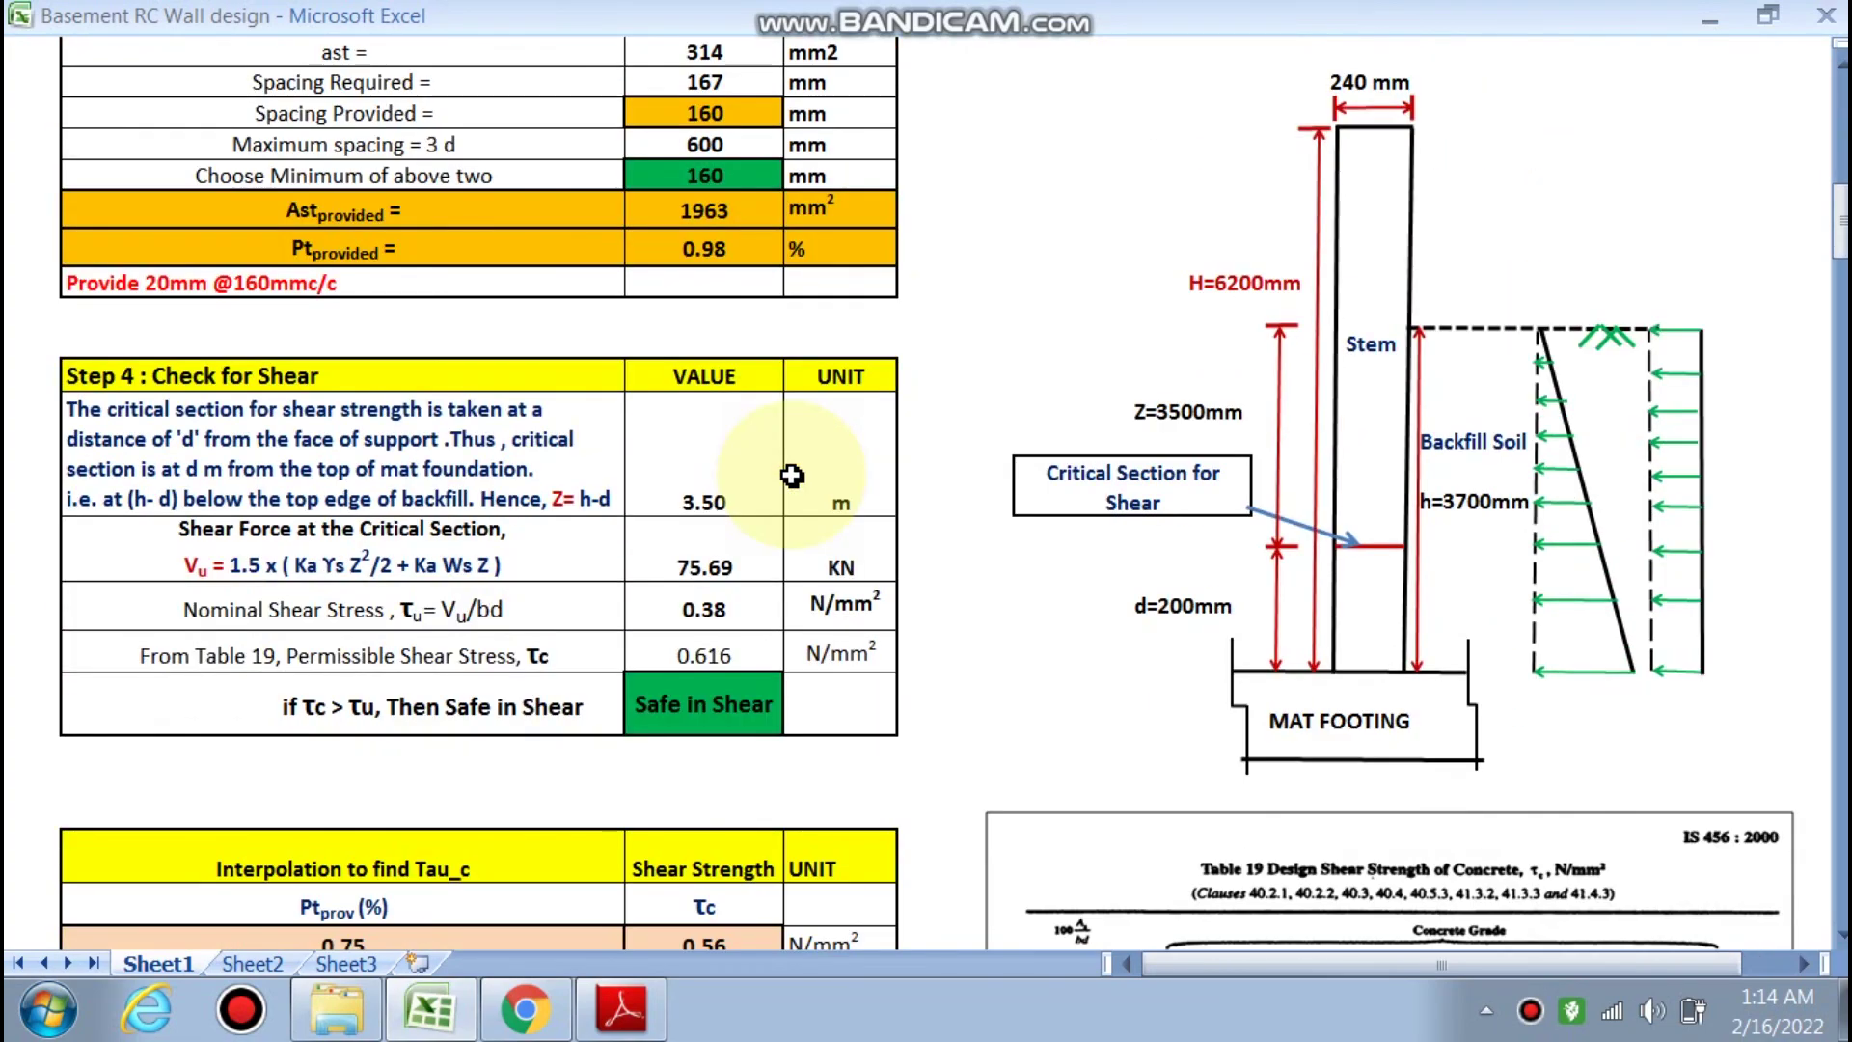
scroll(791, 475, down, 3)
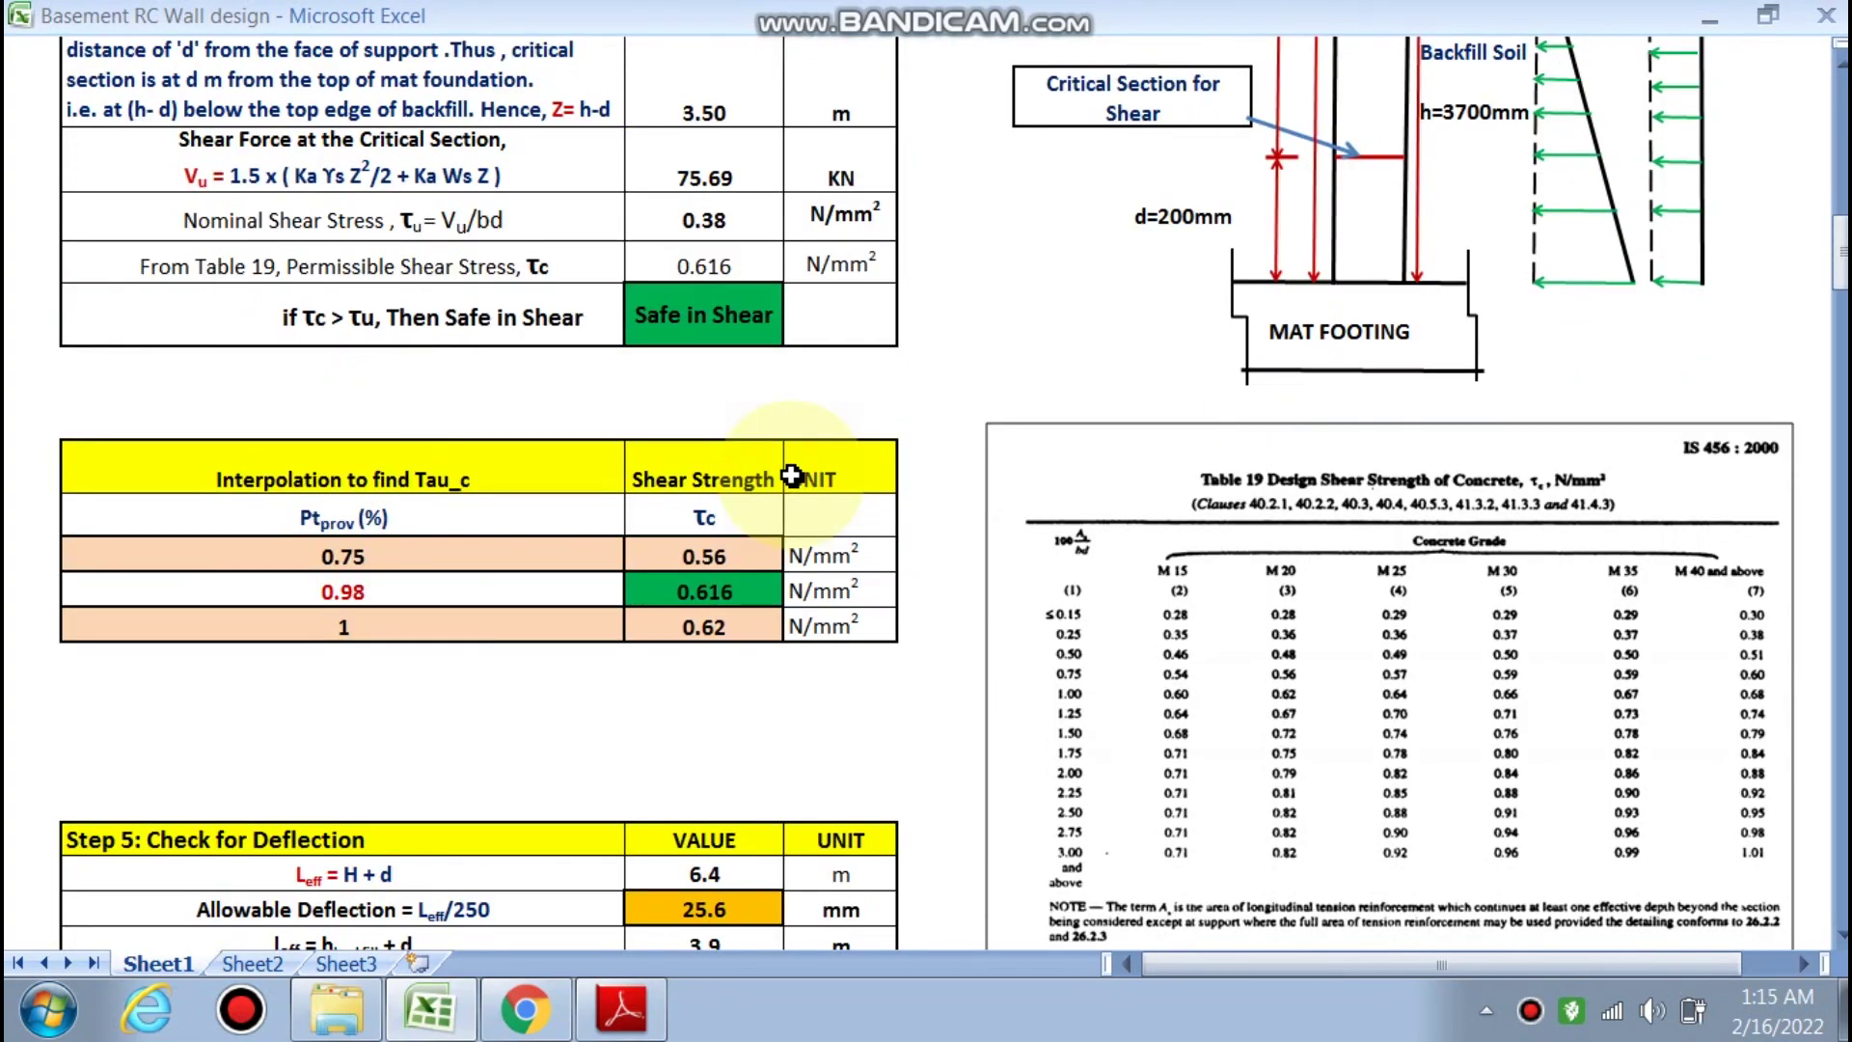
scroll(791, 474, down, 4)
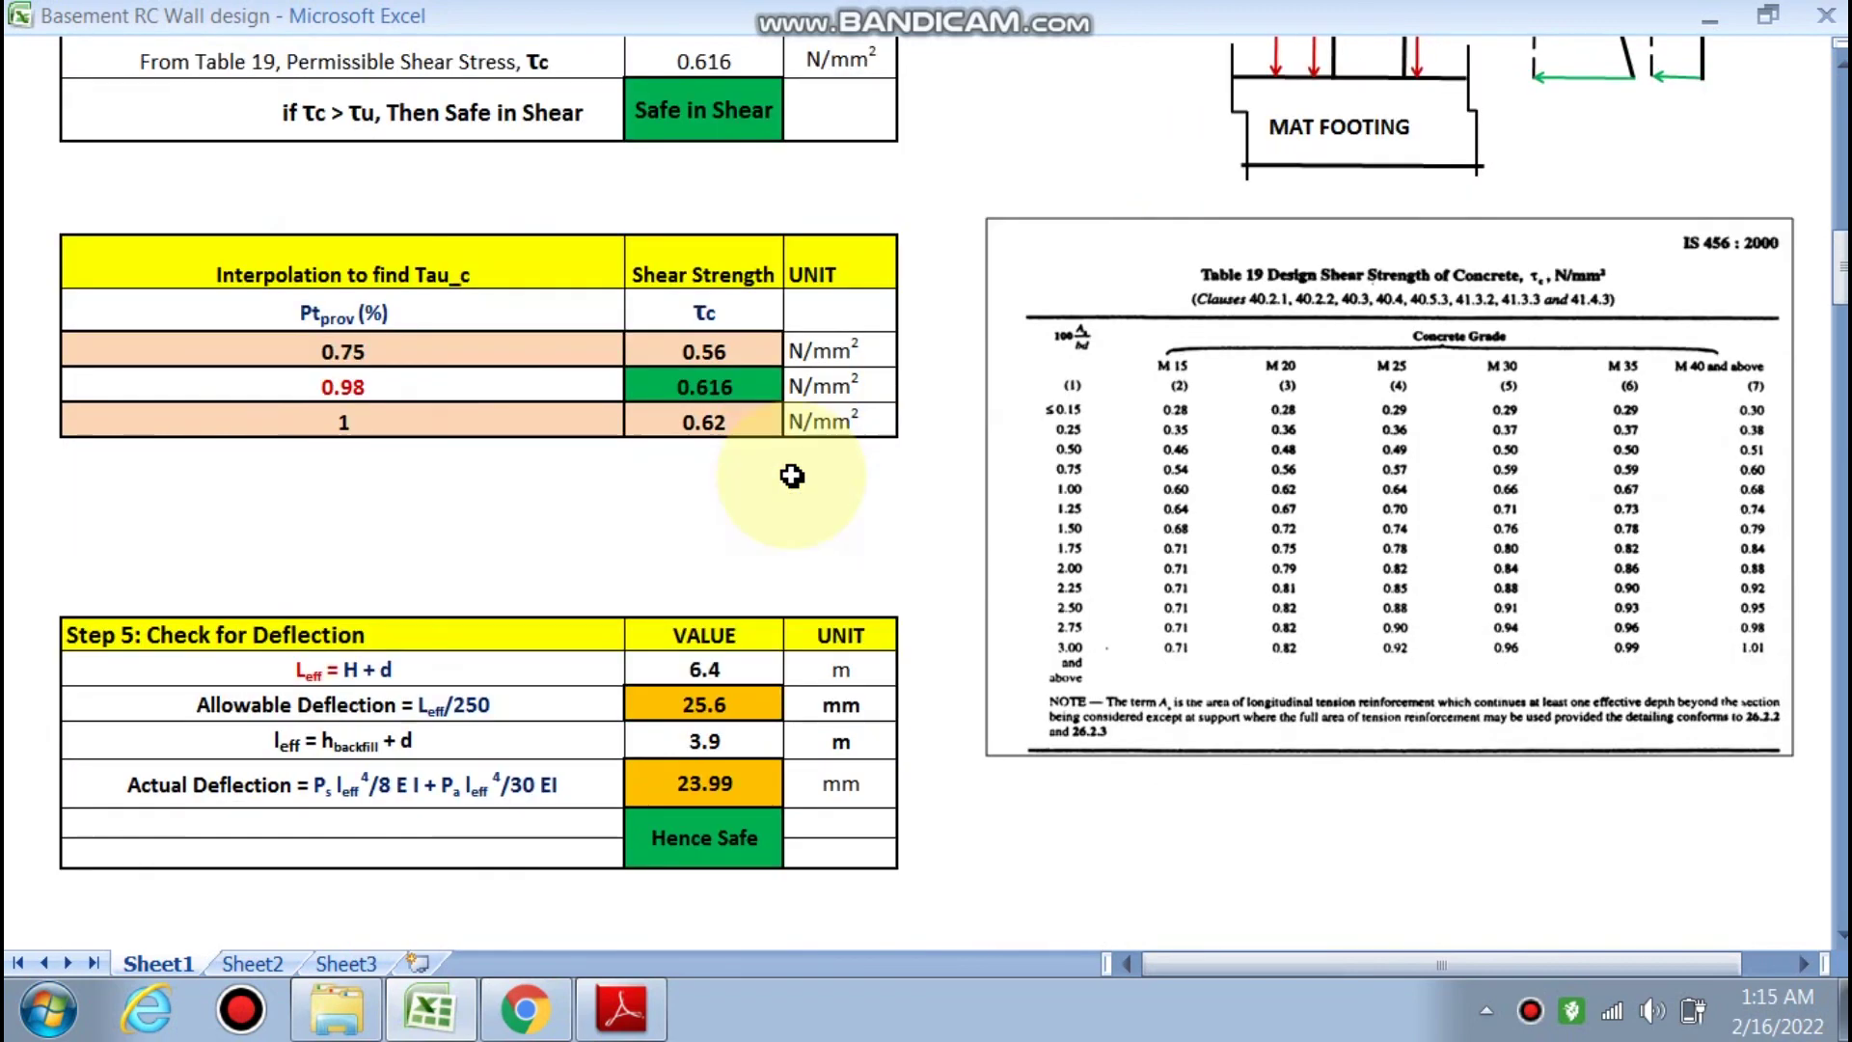
scroll(791, 475, down, 1)
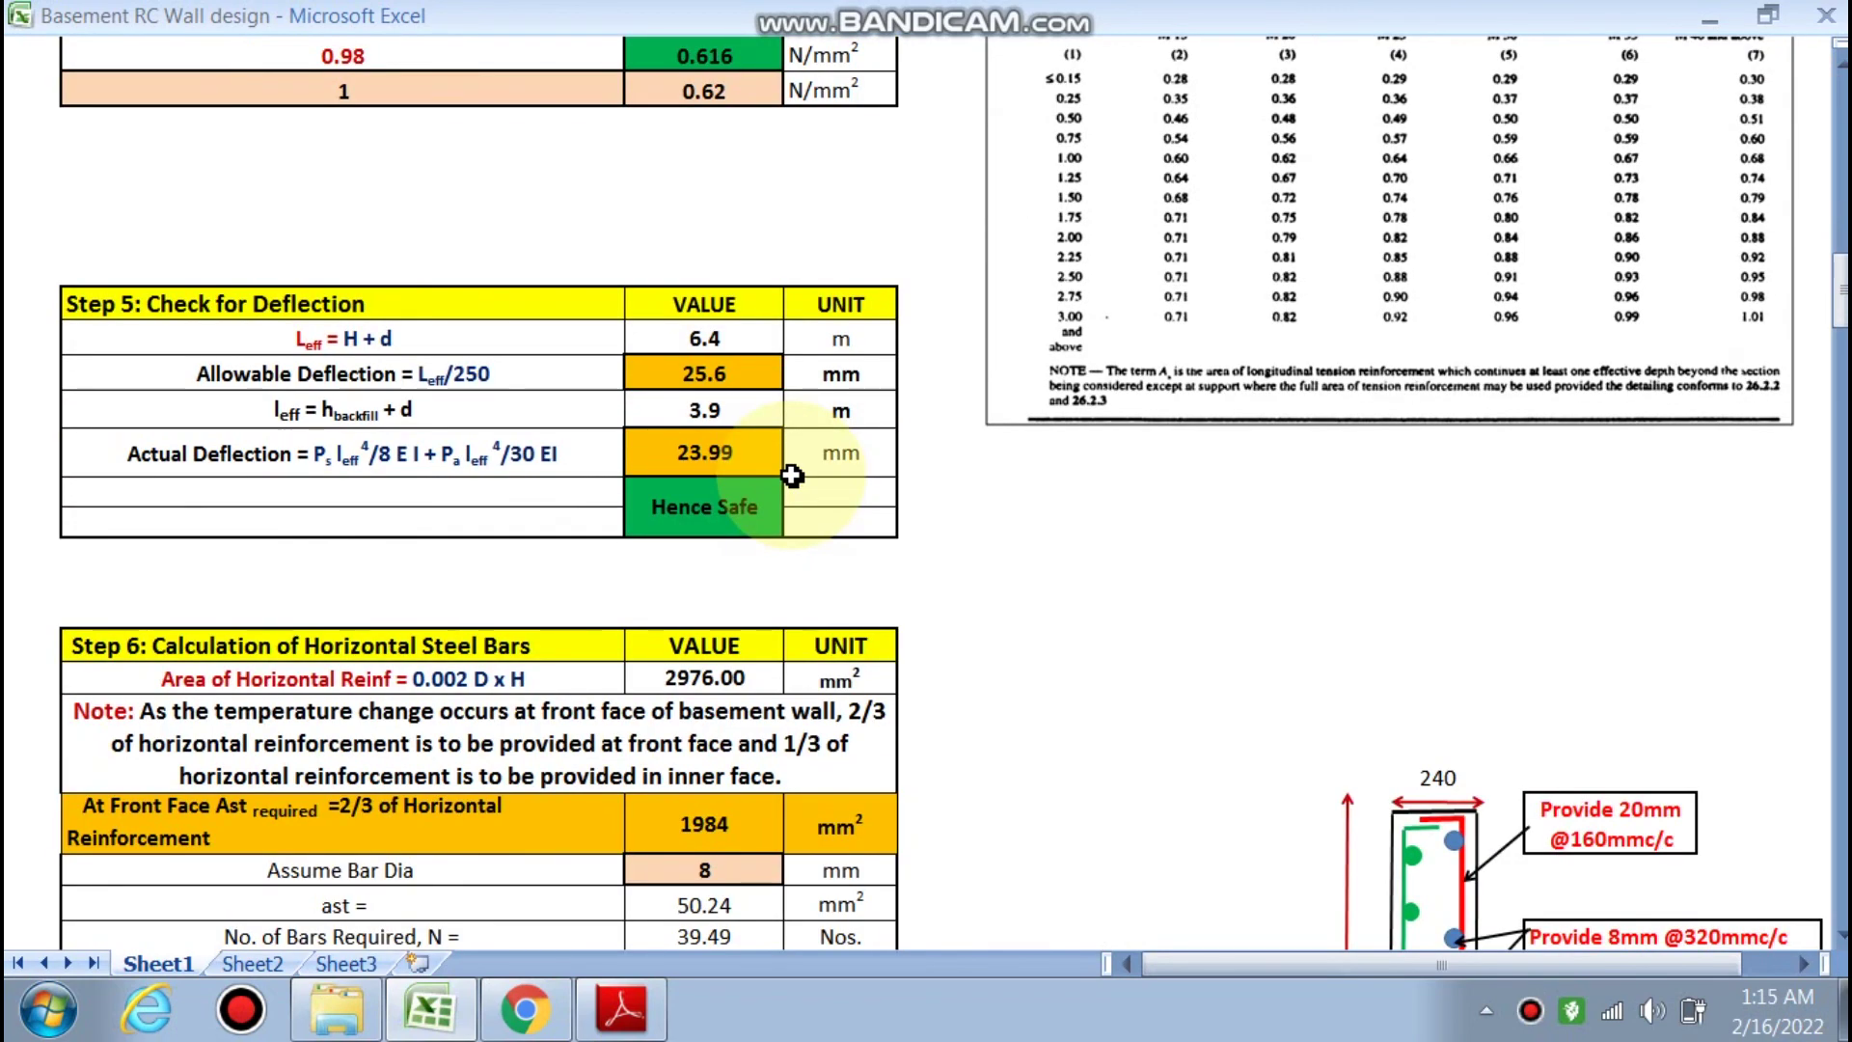